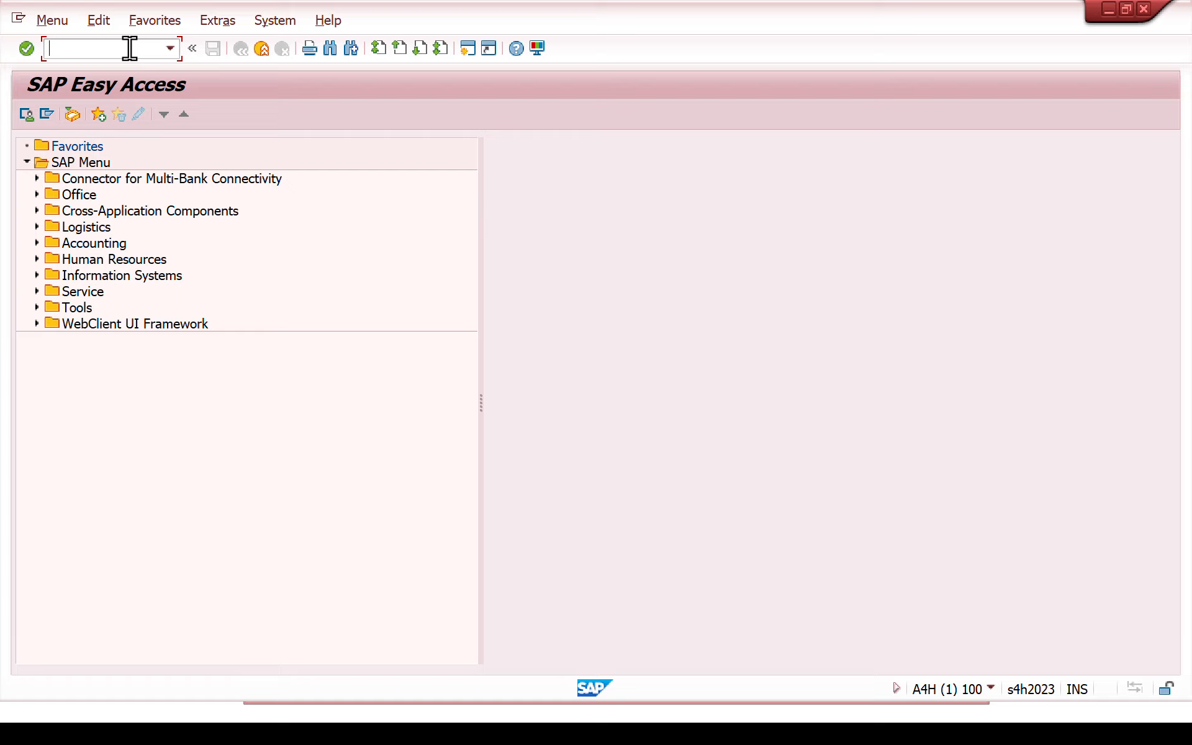
# Step: Start transaction VA01 and choose SAPN as the order type for the new sales document
pyautogui.write('/nva01')
pyautogui.press('Return')
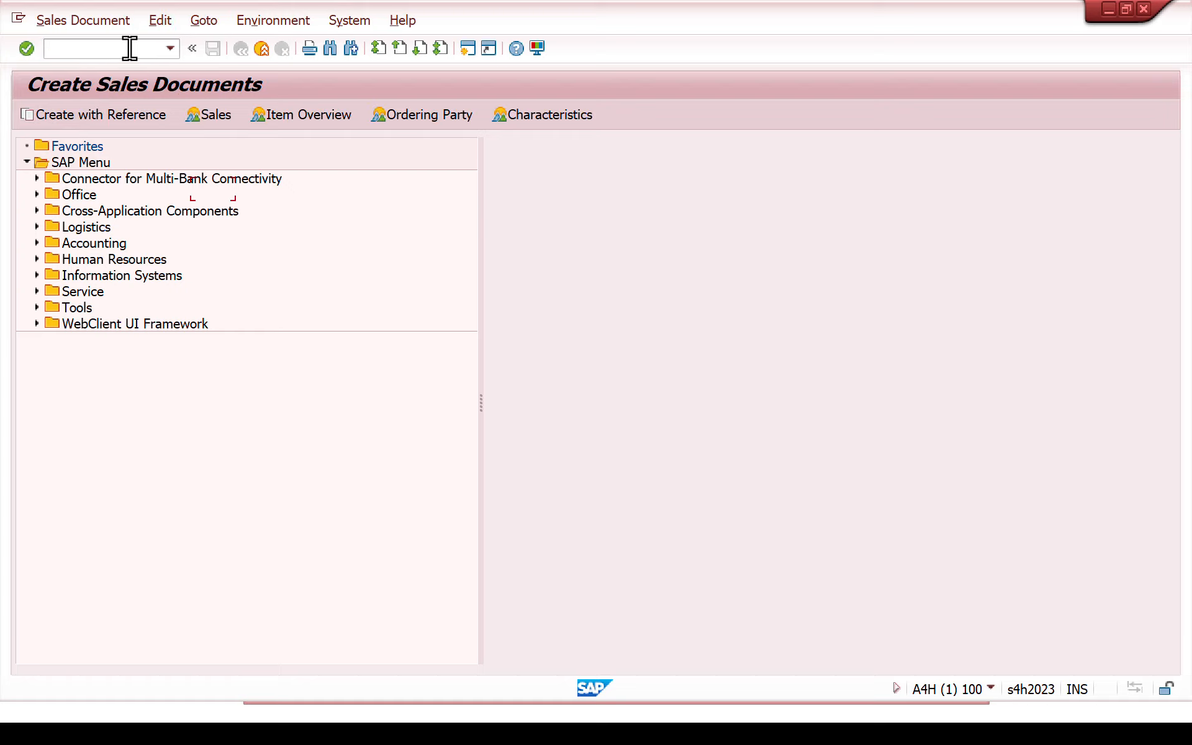
pyautogui.press('Down')
pyautogui.press('Tab')
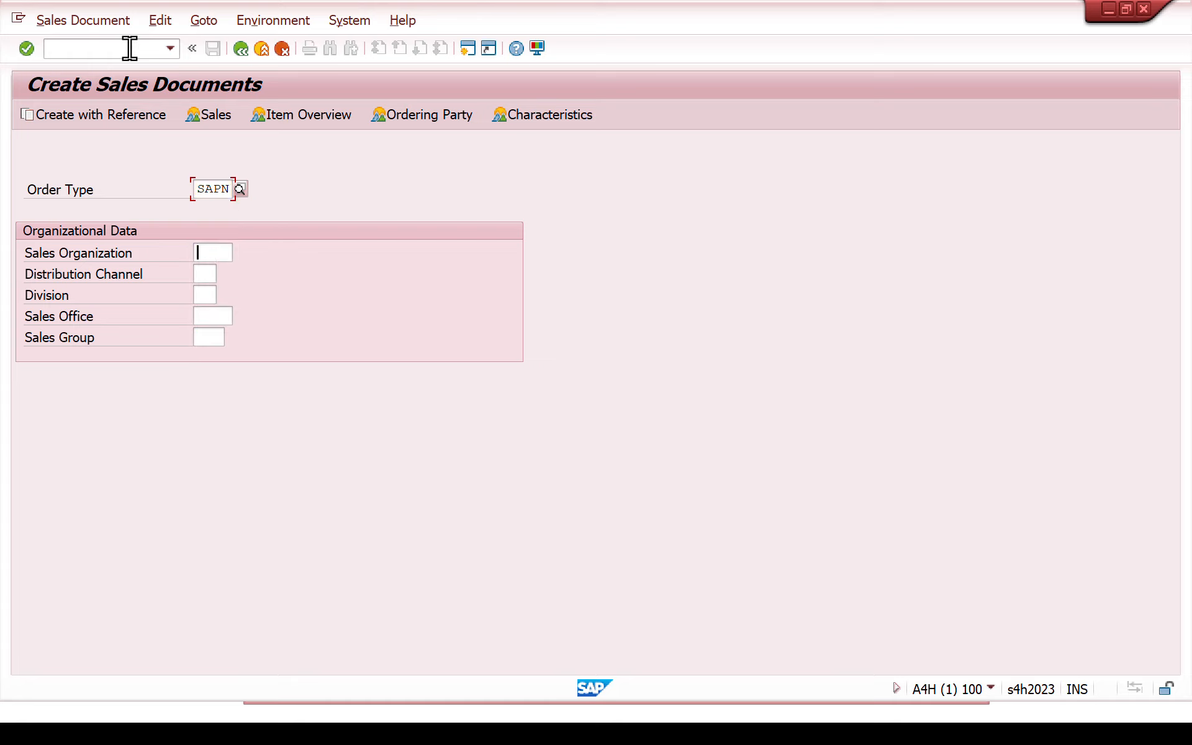
# Step: Enter sales organization SAPN, distribution channel FI and division FI, and continue to the order overview
pyautogui.press('Down')
pyautogui.press('Tab')
pyautogui.press('Down')
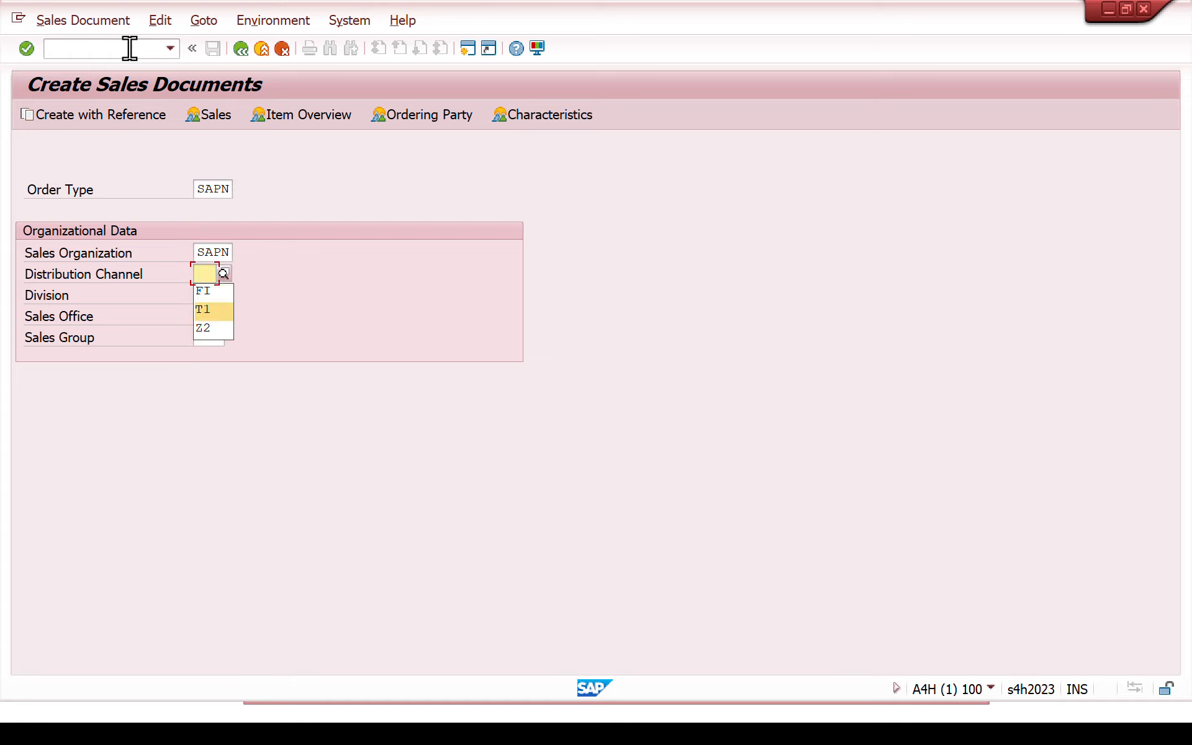
pyautogui.press('Up')
pyautogui.press('Return')
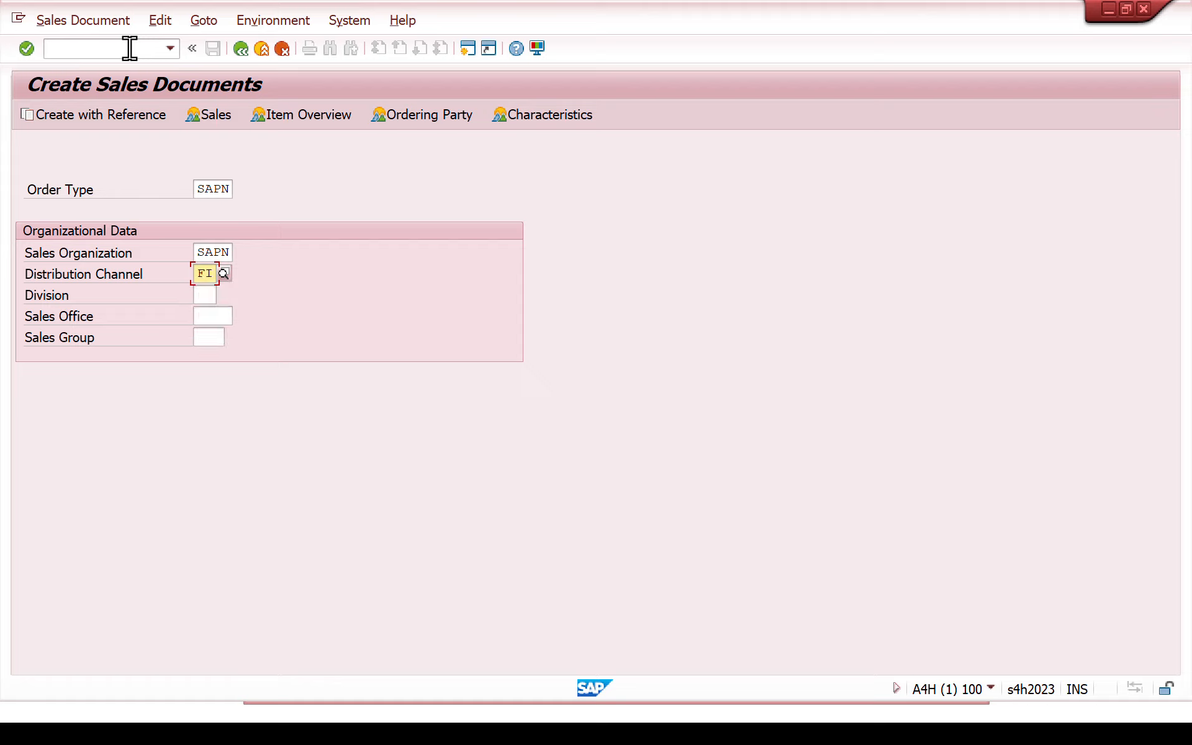
pyautogui.press('Tab')
pyautogui.press('Down')
pyautogui.press('Return')
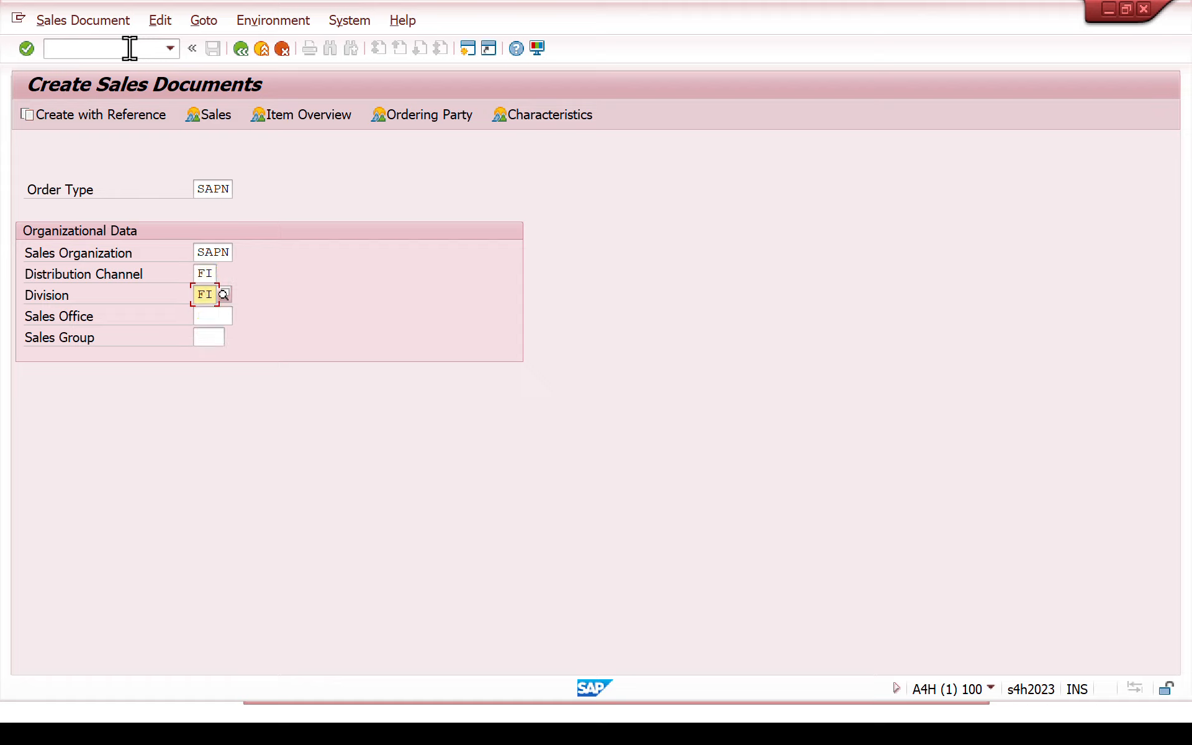
pyautogui.press('Return')
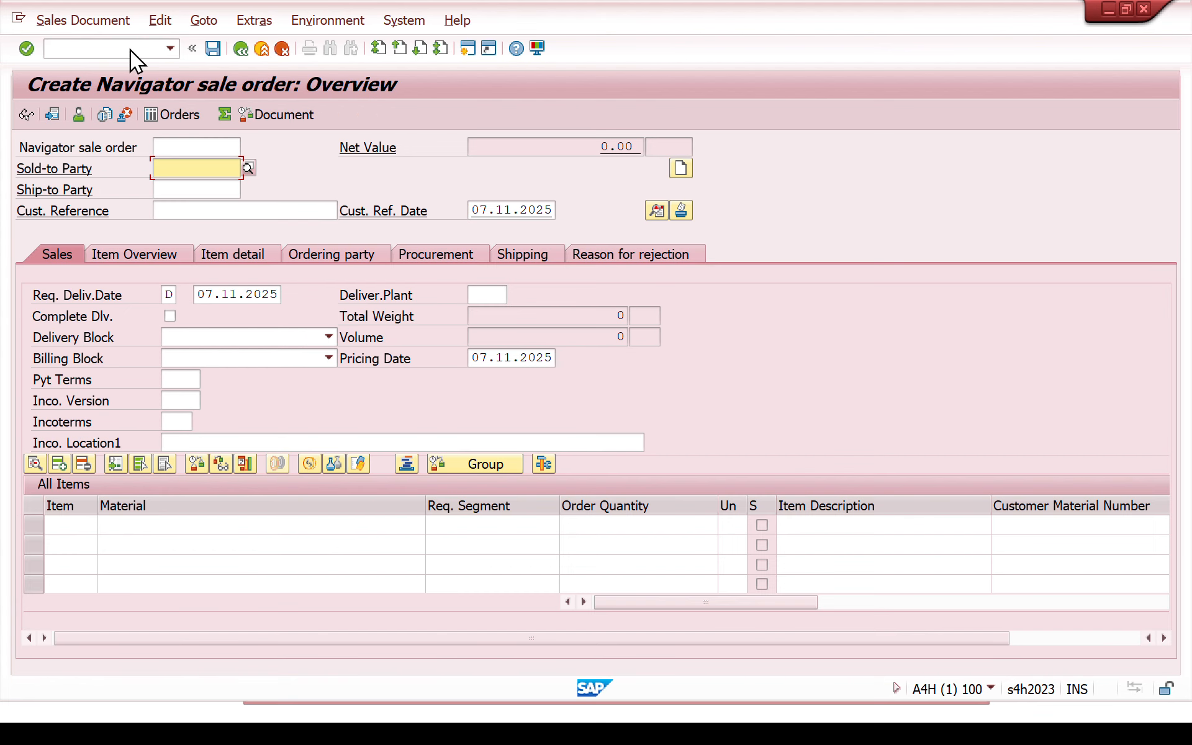
# Step: Fill in the sold-to party's customer number and enter "ord related bill" as the customer reference
pyautogui.press('Down')
pyautogui.press('Return')
pyautogui.press('Return')
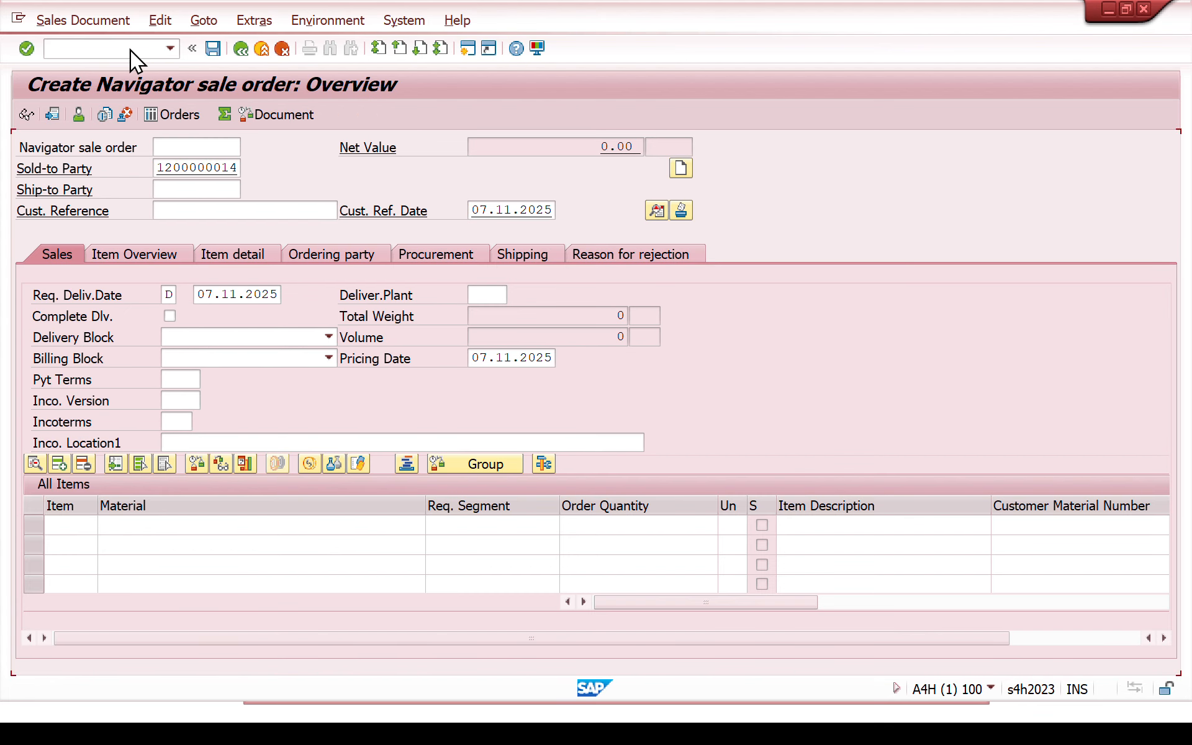
pyautogui.write('ord')
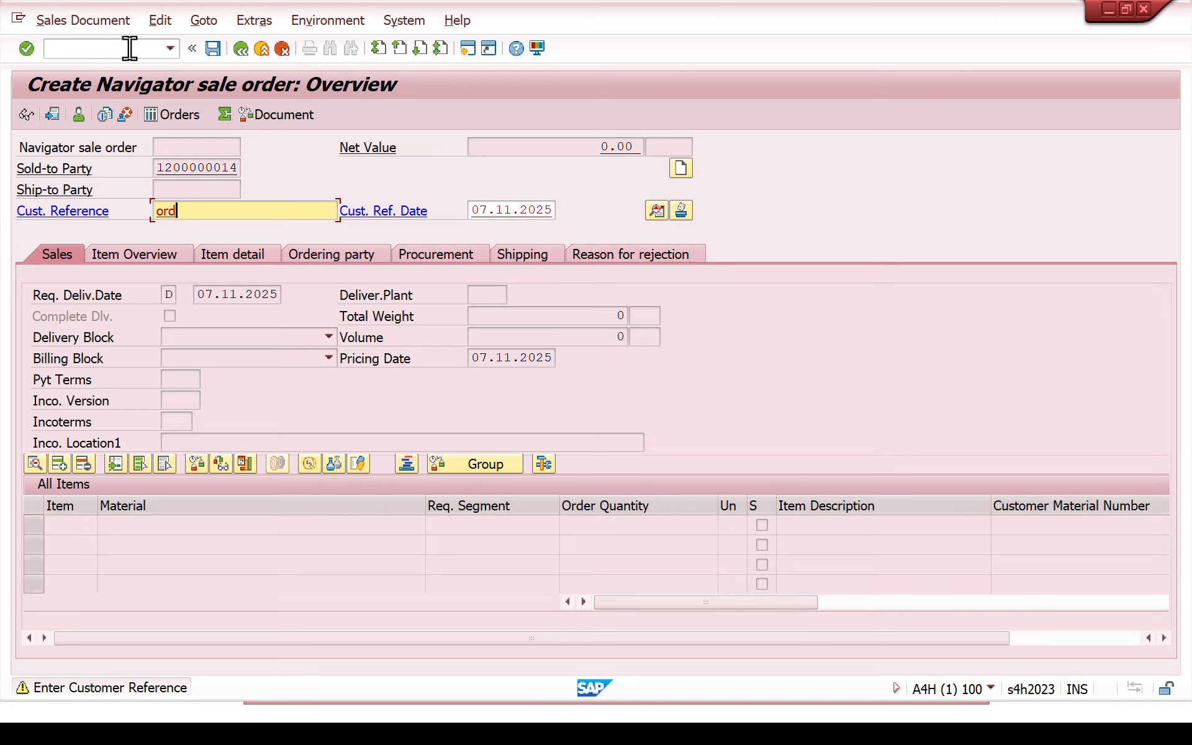
pyautogui.write(' related bill')
pyautogui.press('Return')
# Step: Add material ac_installation as the first order item with an order quantity of 1
pyautogui.press('Down')
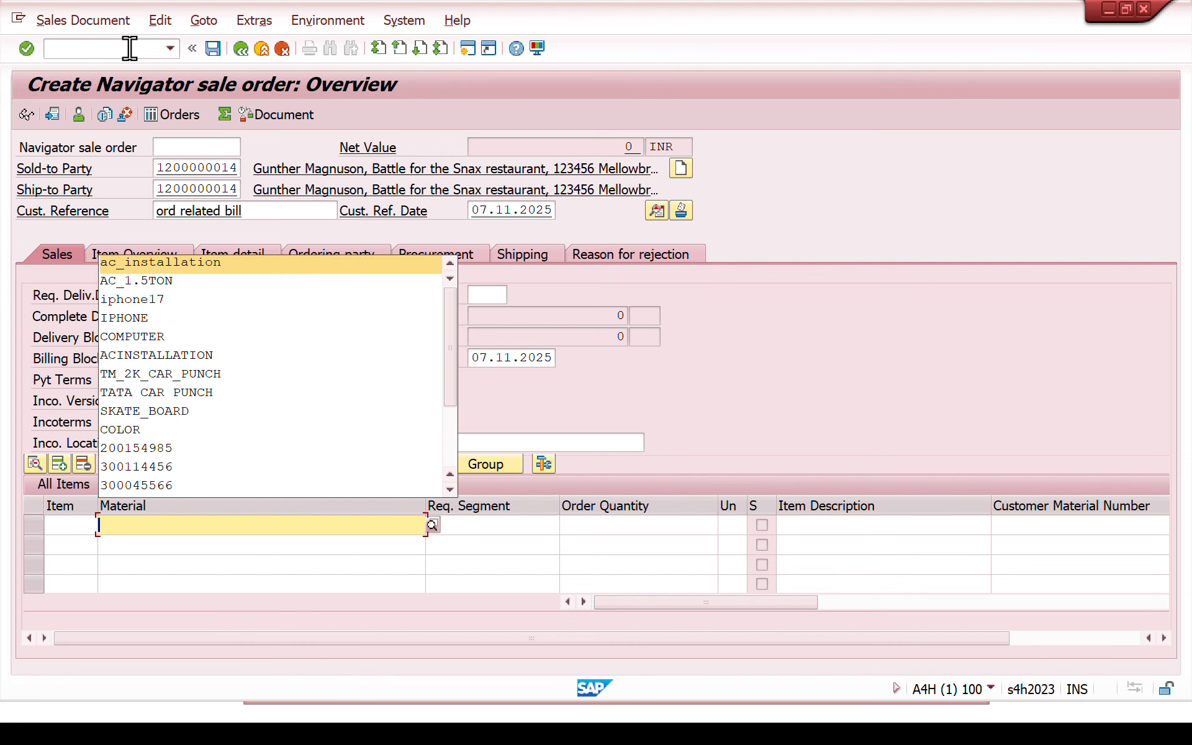
pyautogui.press('Return')
pyautogui.press('Tab')
pyautogui.press('Tab')
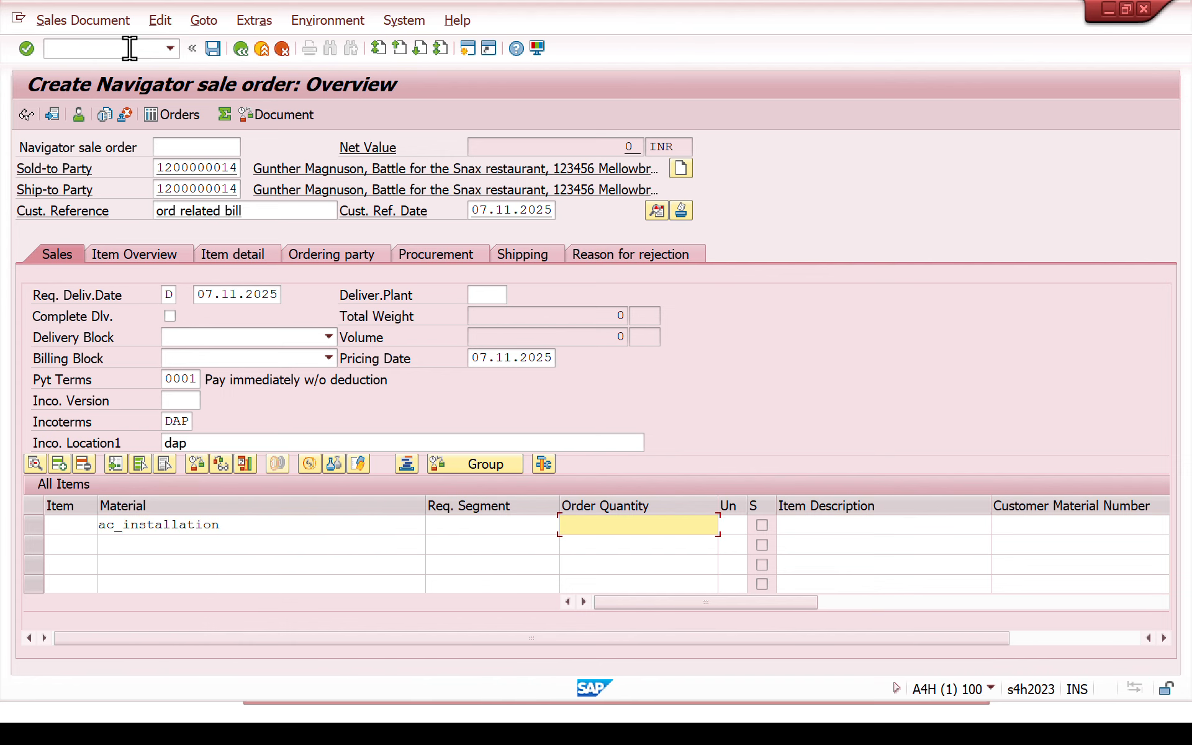
pyautogui.write('1')
pyautogui.press('Return')
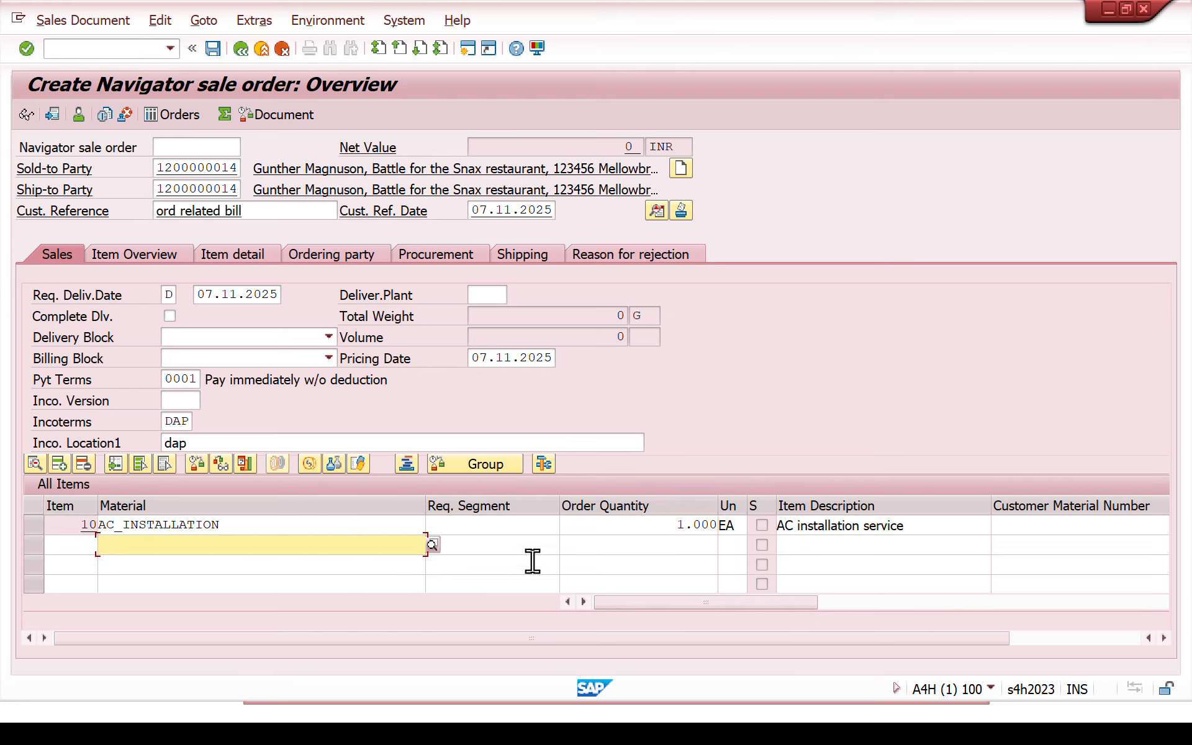
# Step: Set the condition amount of the AC_INSTALLATION item to 444 INR
pyautogui.click(583, 602)
pyautogui.click(584, 602)
pyautogui.click(583, 601)
pyautogui.click(934, 524)
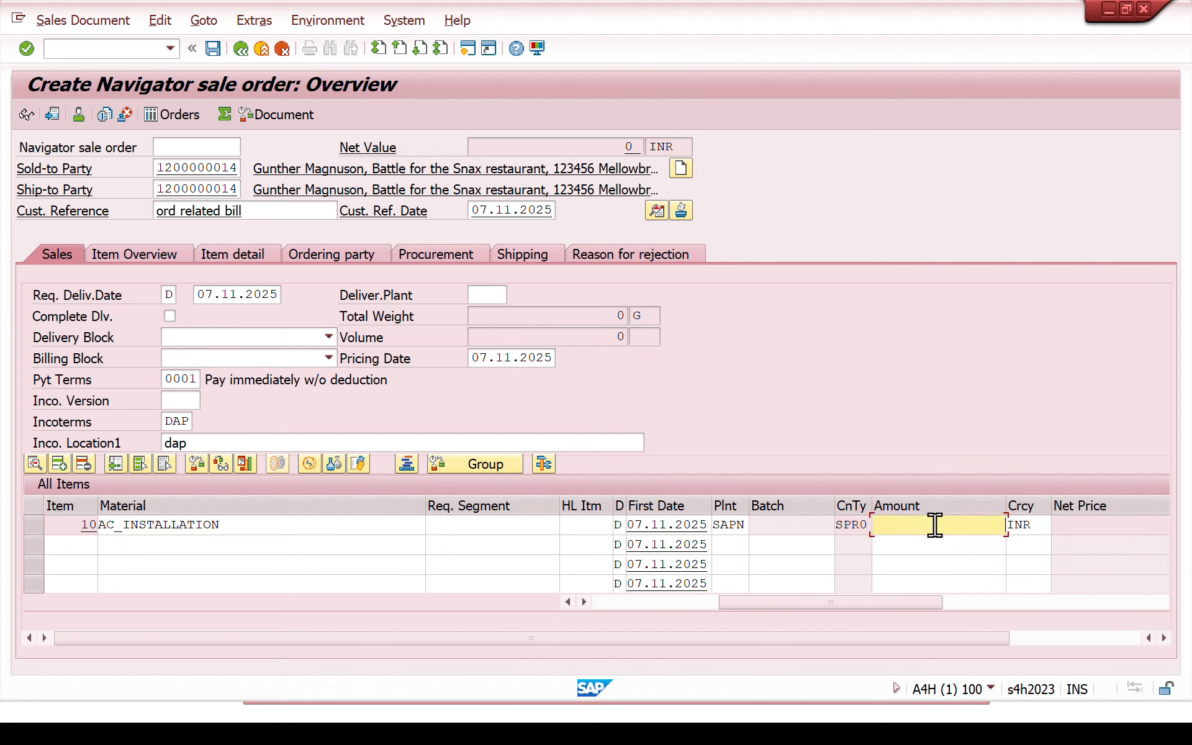
pyautogui.write('444')
pyautogui.press('Return')
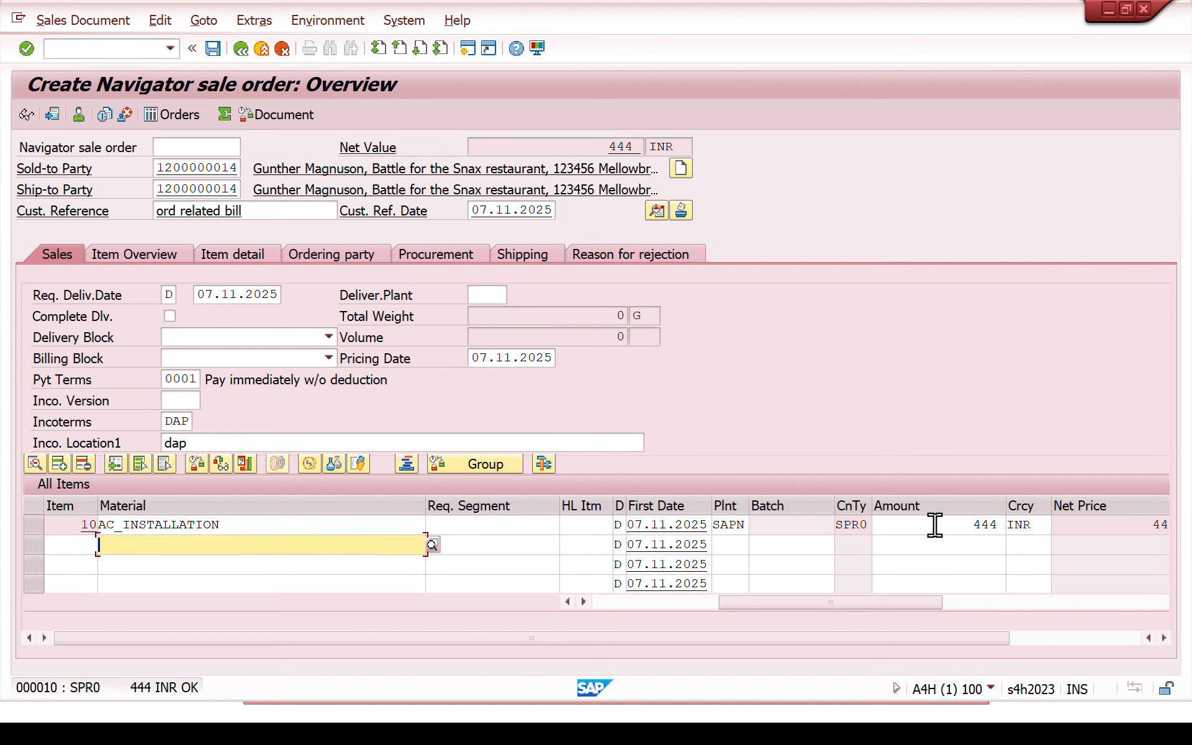
# Step: Check the sales order for incomplete data and save it
pyautogui.click(172, 19)
pyautogui.click(199, 245)
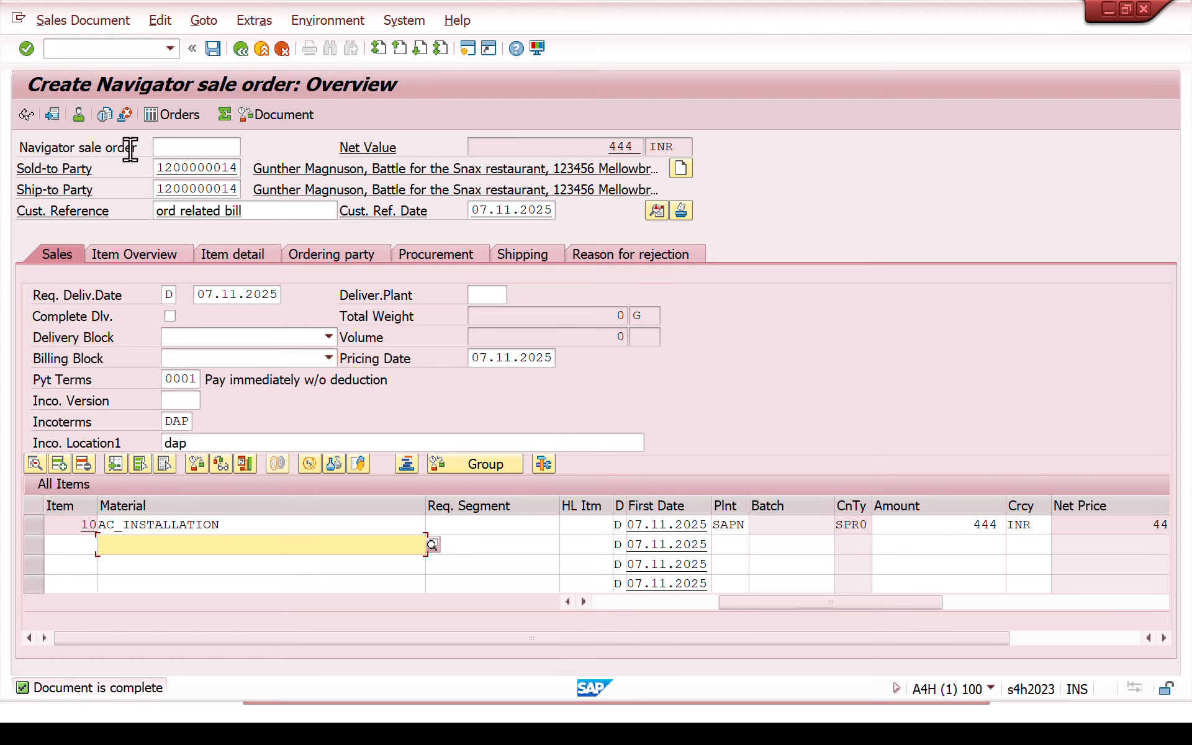
pyautogui.click(213, 48)
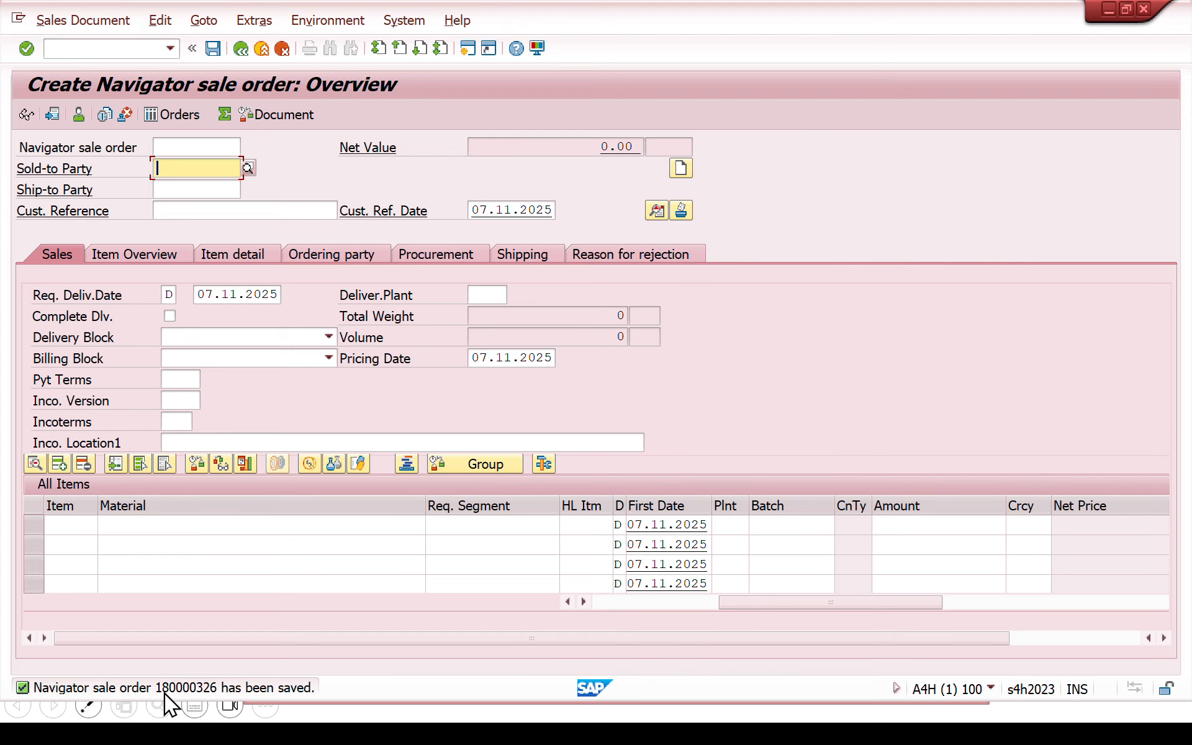
# Step: Start transaction VF01 for the saved sales order and set the billing type to SAPN Invoice SAPN
pyautogui.click(105, 49)
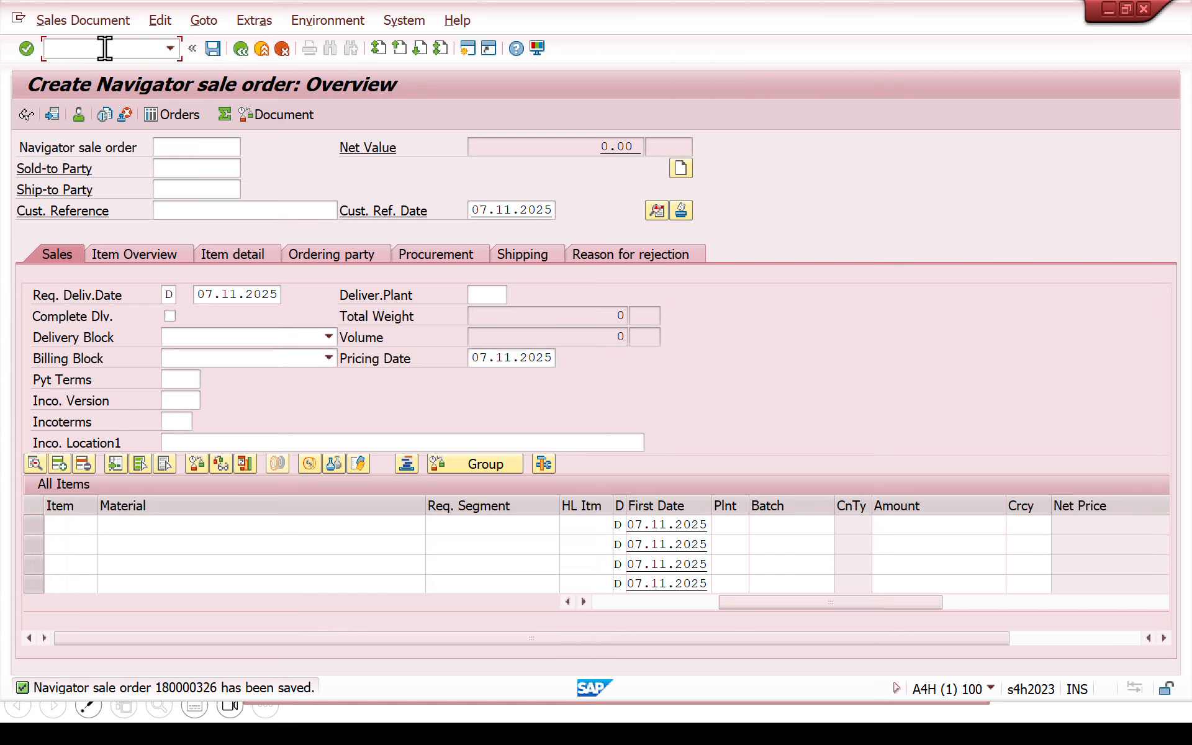
pyautogui.write('/nvf01')
pyautogui.press('Return')
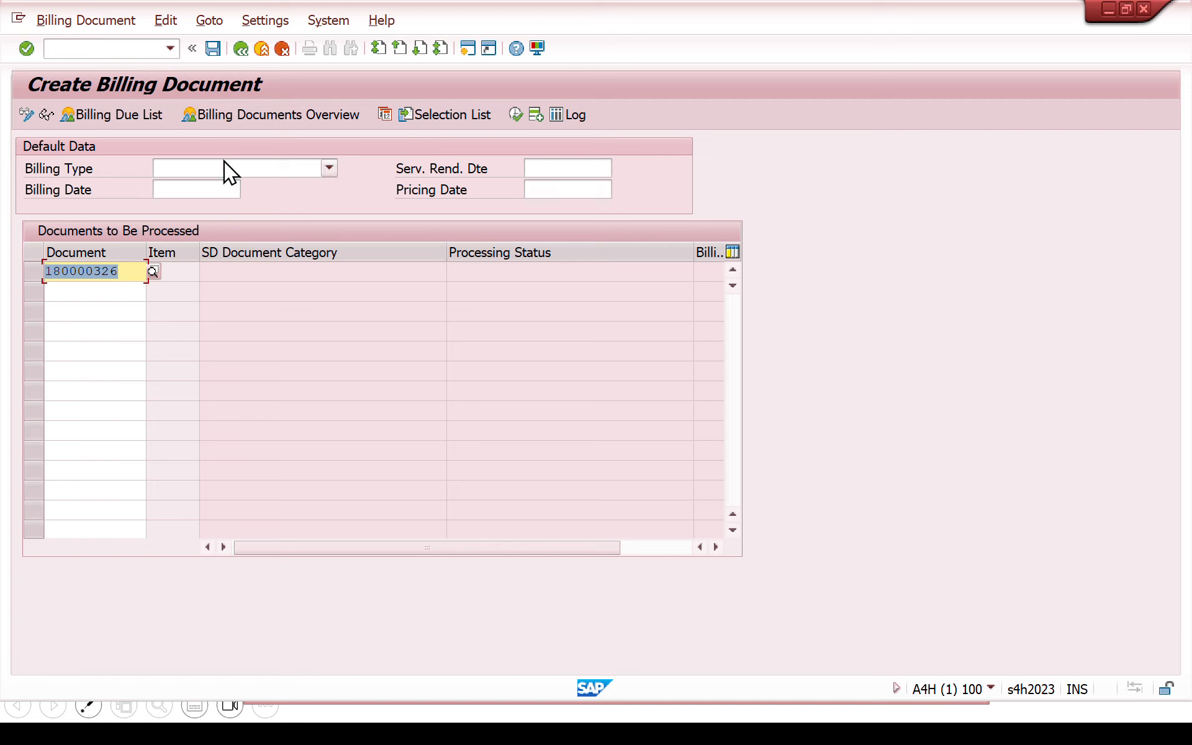
pyautogui.click(224, 162)
pyautogui.write('sa')
pyautogui.press('Return')
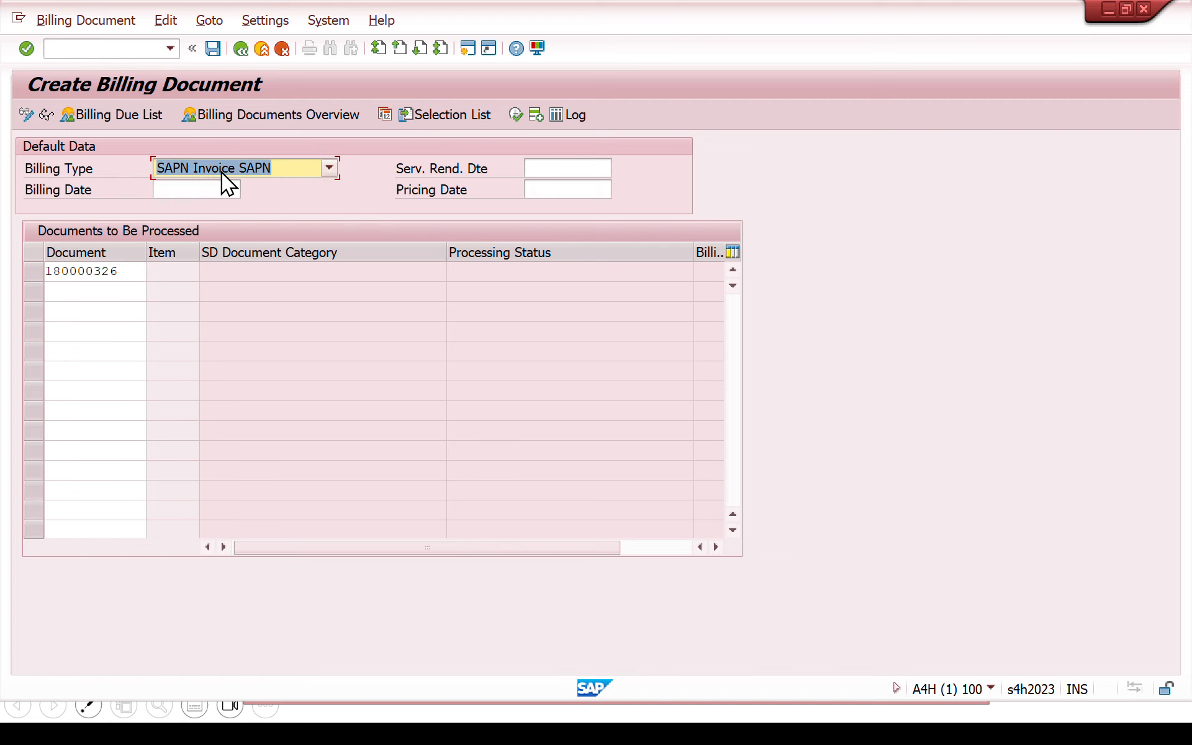
# Step: Generate the invoice from the sales order, check its net value and save the billing document
pyautogui.press('Return')
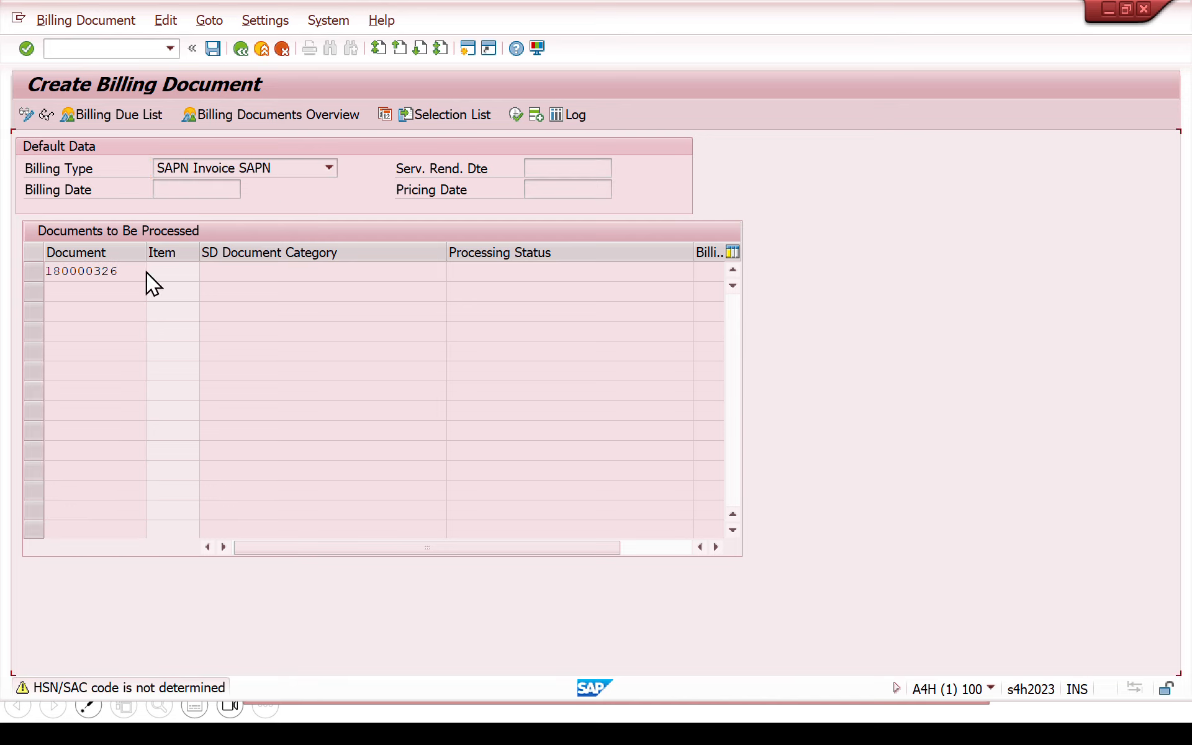
pyautogui.press('Return')
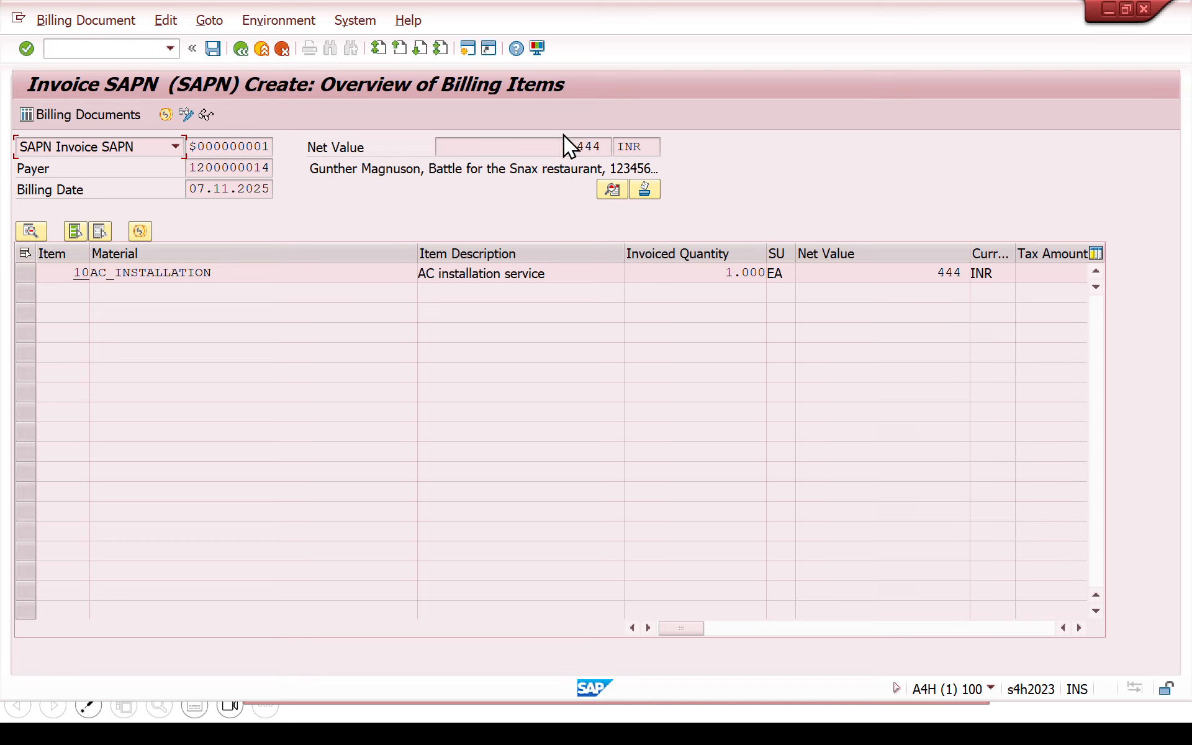
pyautogui.moveTo(564, 146); pyautogui.dragTo(710, 141)
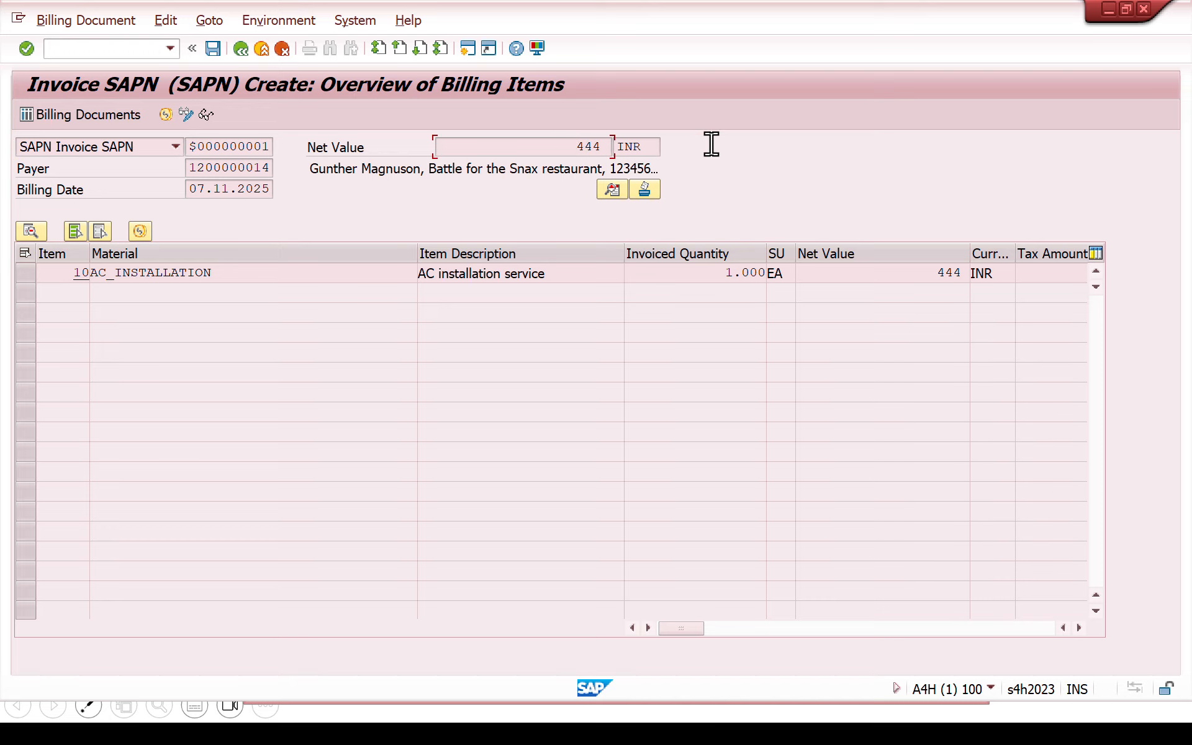
pyautogui.click(214, 49)
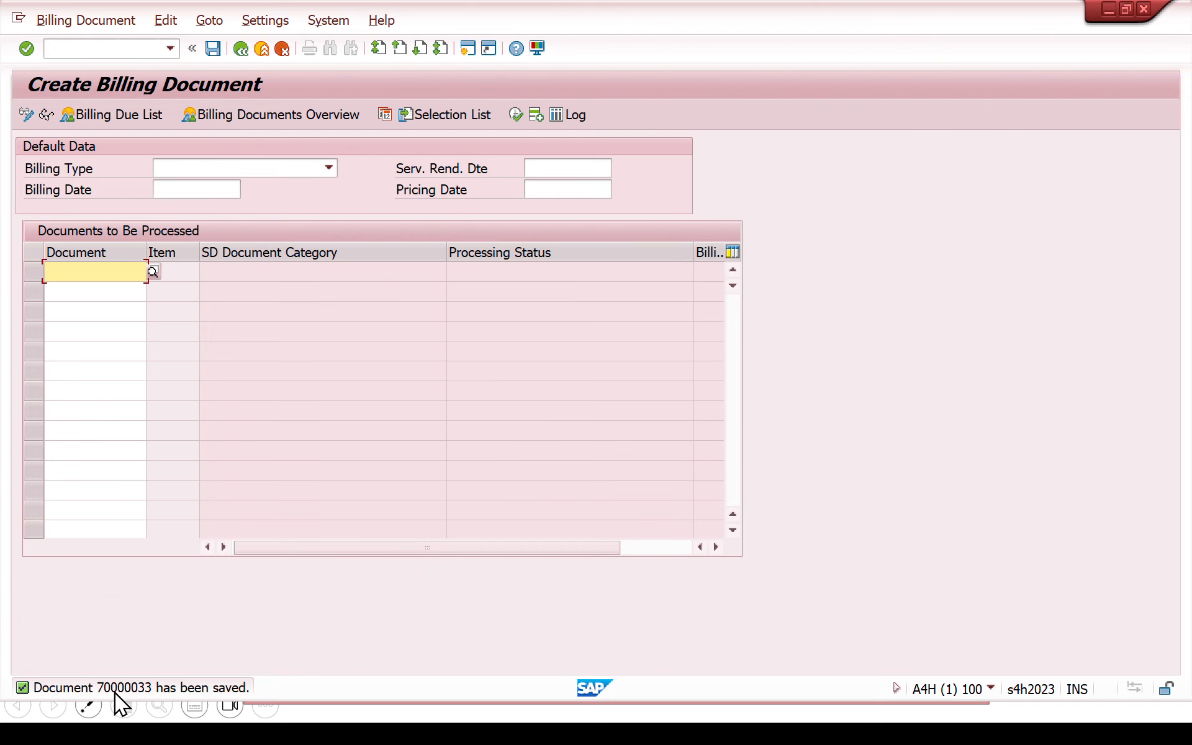
# Step: Start transaction VF03 and list the accounting documents belonging to the saved billing document
pyautogui.click(104, 54)
pyautogui.write('/nvf03')
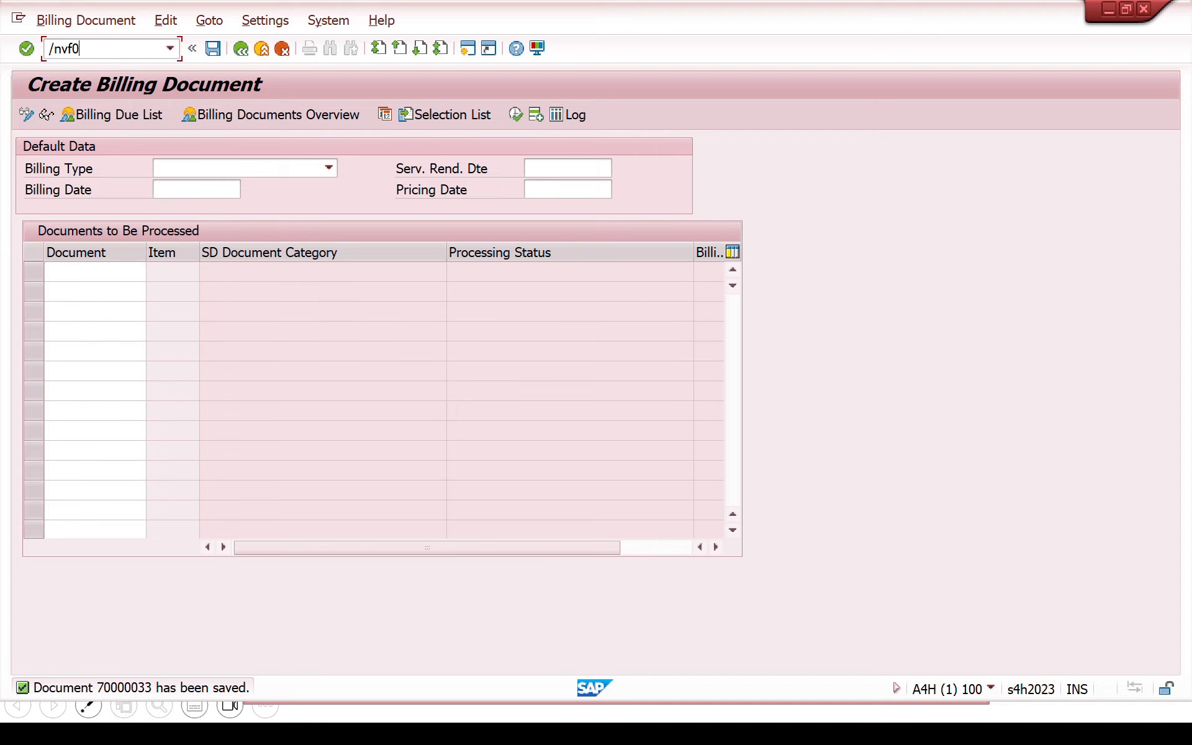
pyautogui.press('Return')
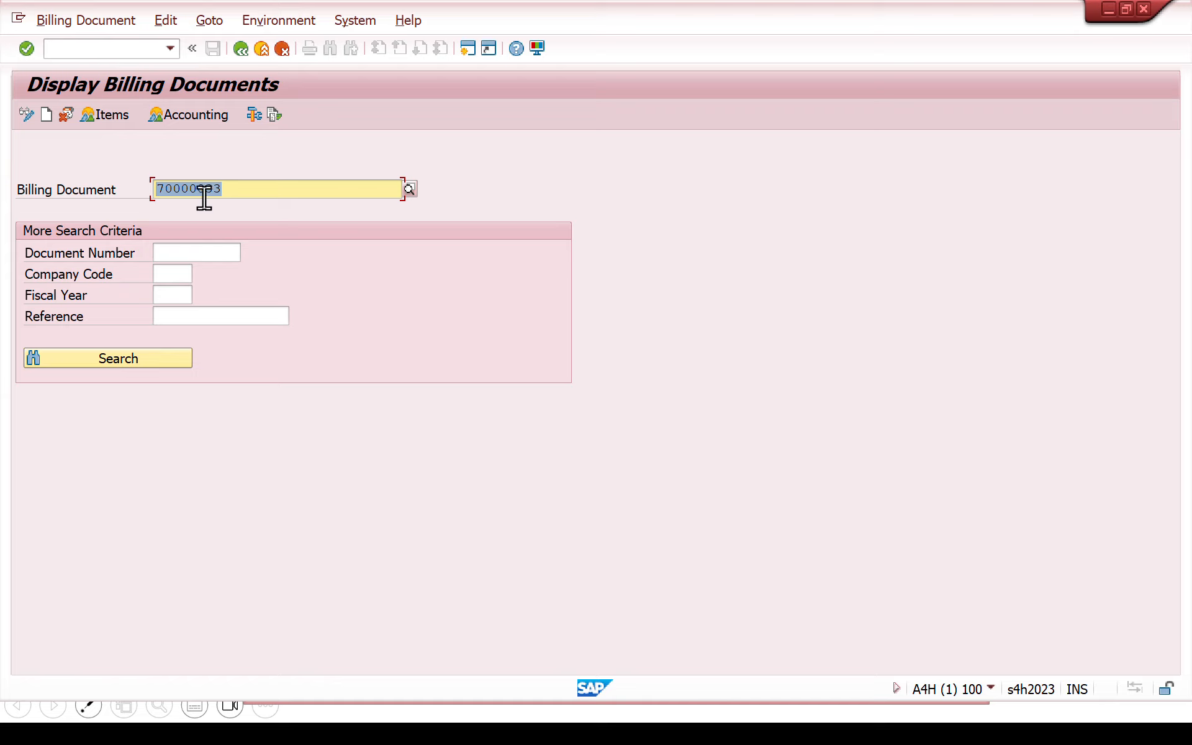
pyautogui.click(206, 110)
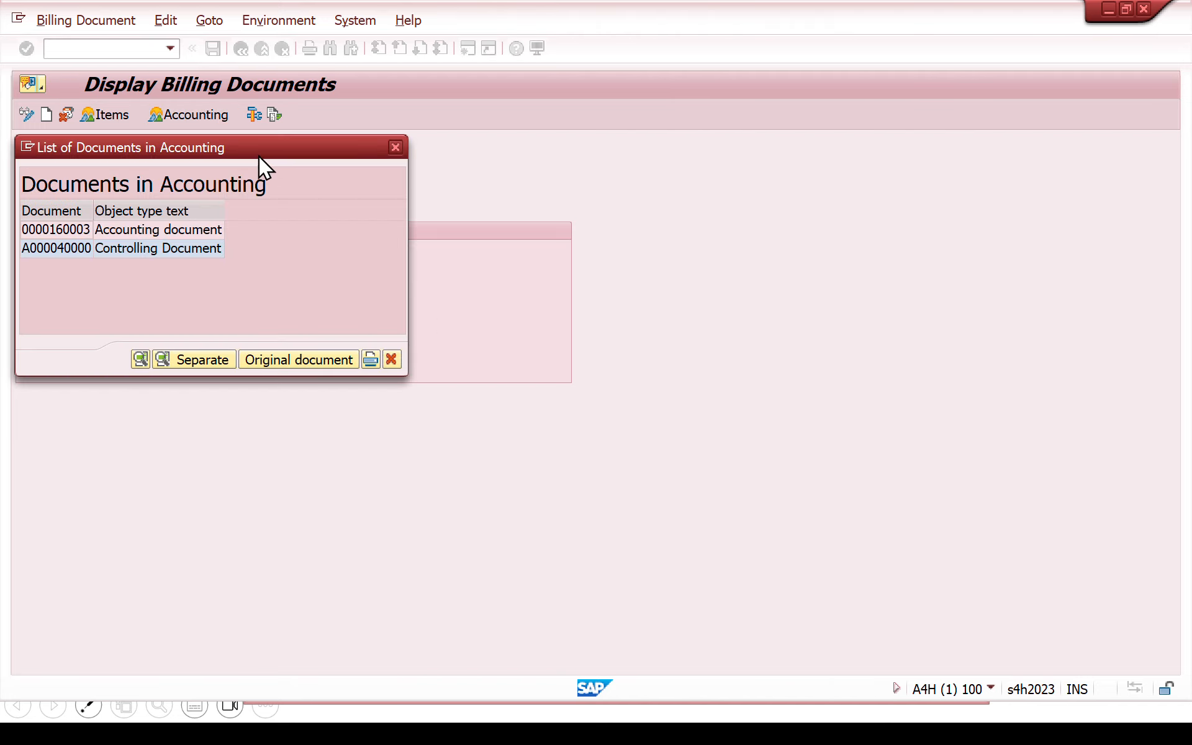
pyautogui.moveTo(261, 159); pyautogui.dragTo(587, 136)
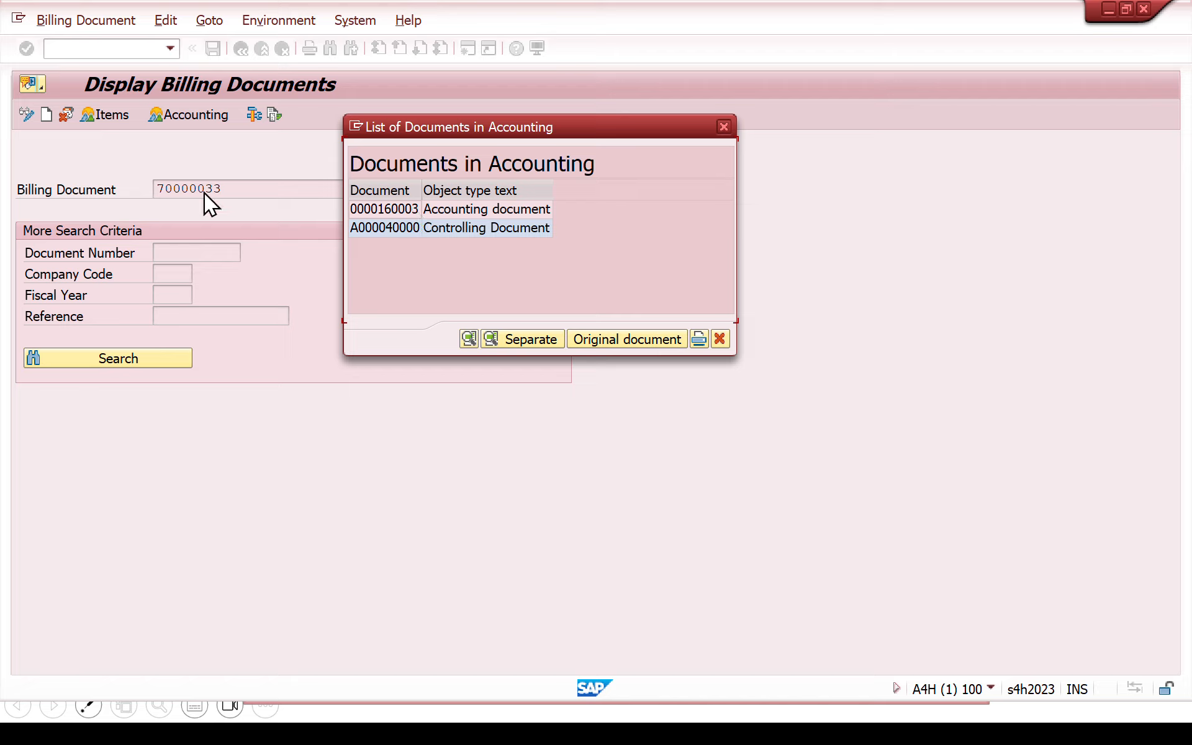
# Step: Examine the line items of the invoice's accounting document, and close the list of documents in accounting
pyautogui.doubleClick(377, 210)
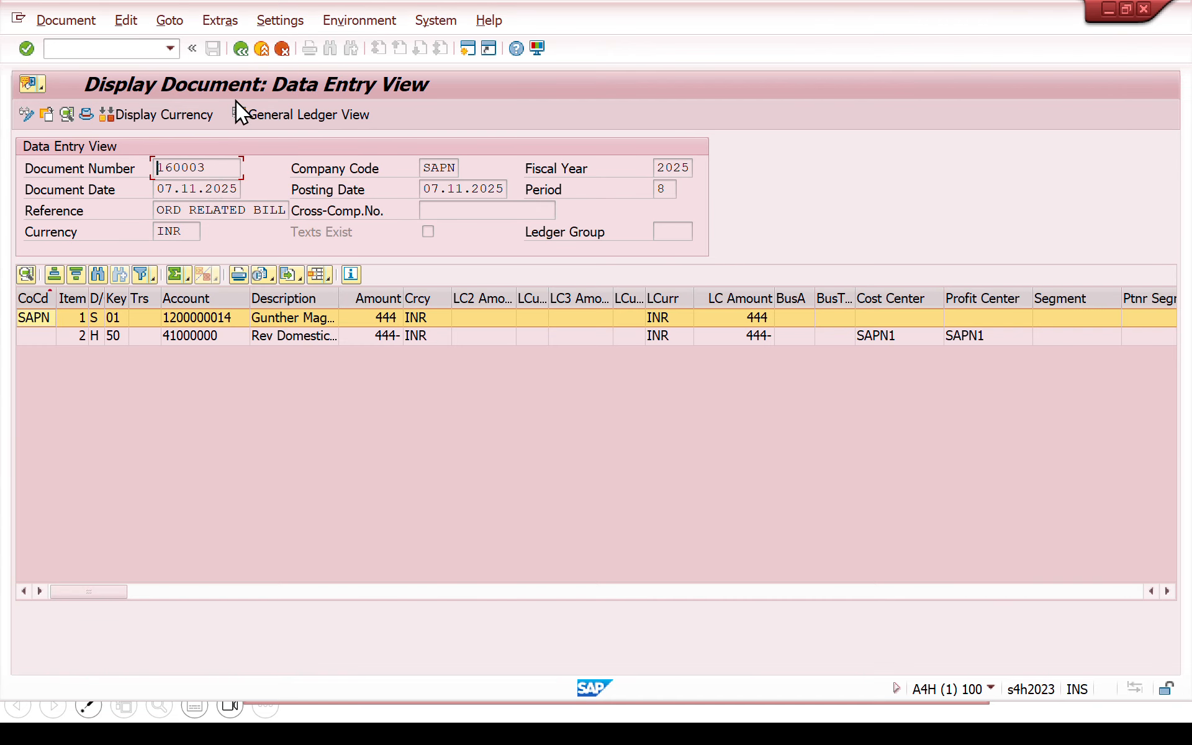
pyautogui.click(241, 48)
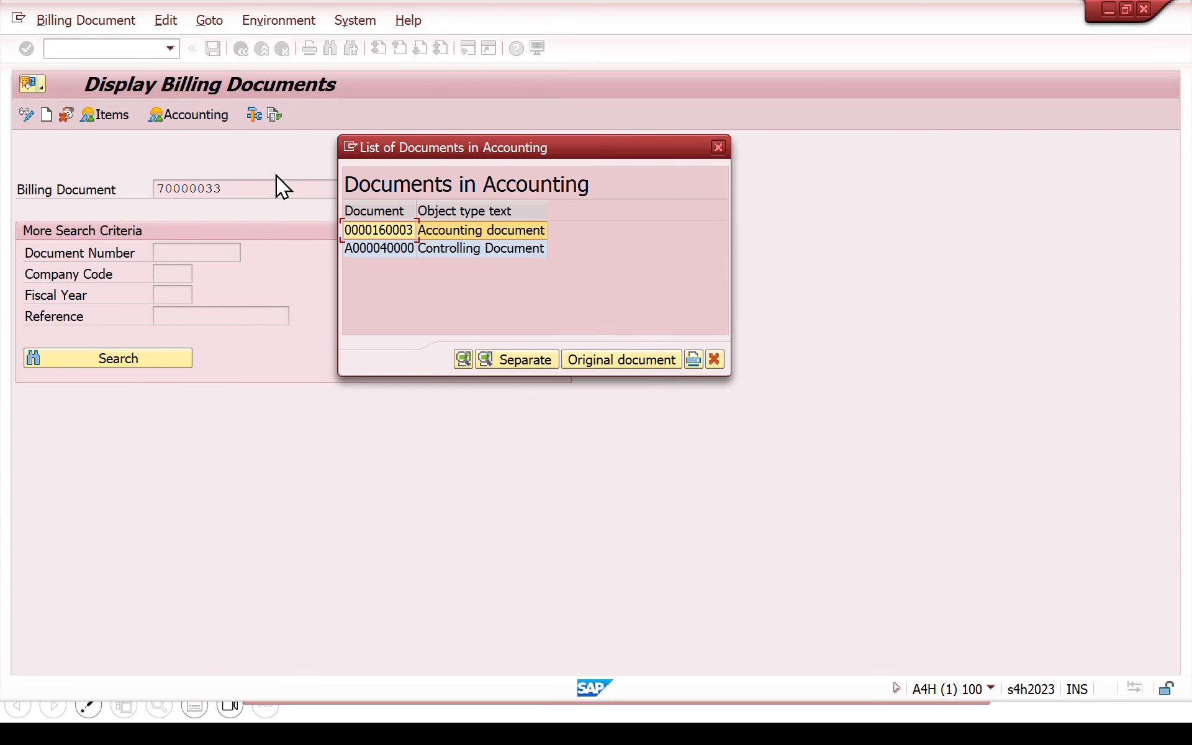
pyautogui.doubleClick(368, 229)
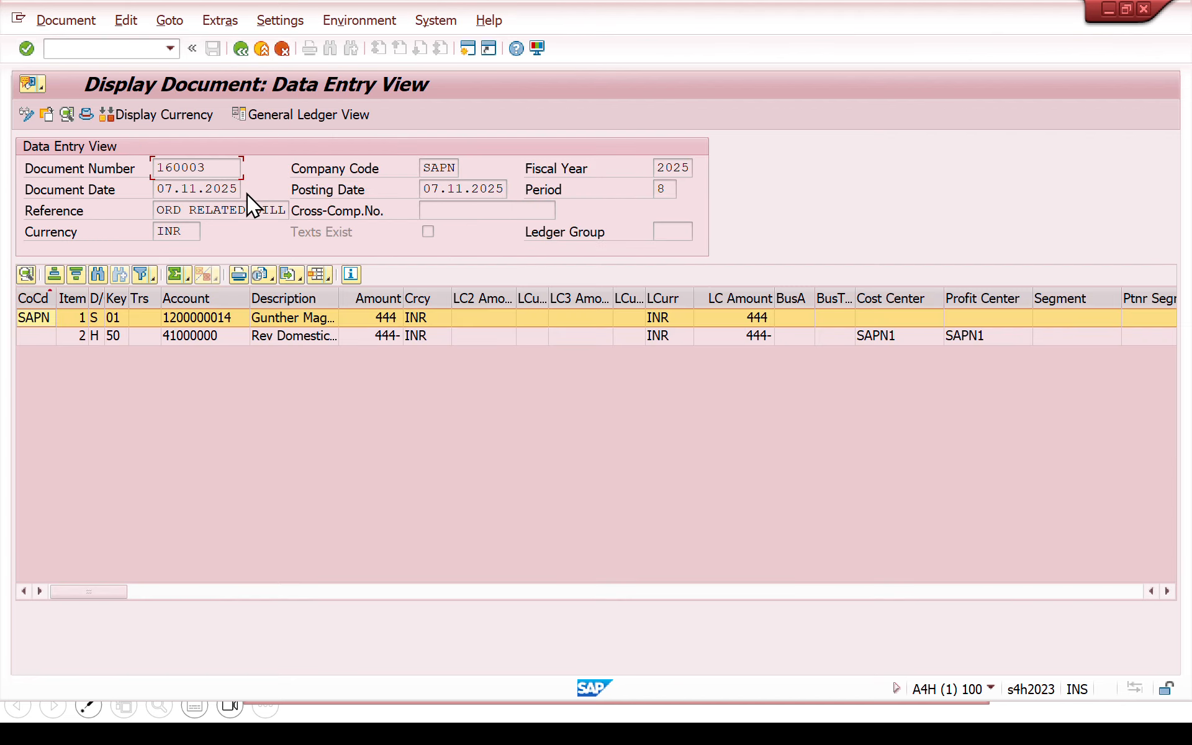
pyautogui.click(241, 48)
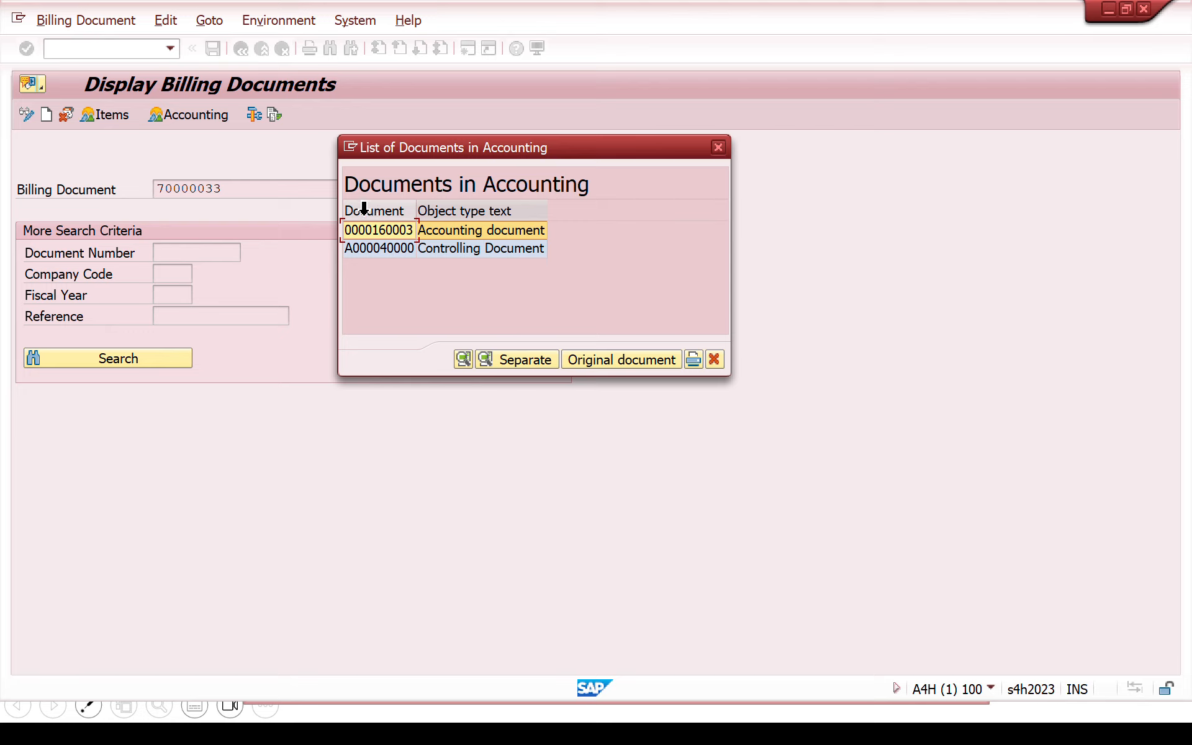
pyautogui.click(720, 147)
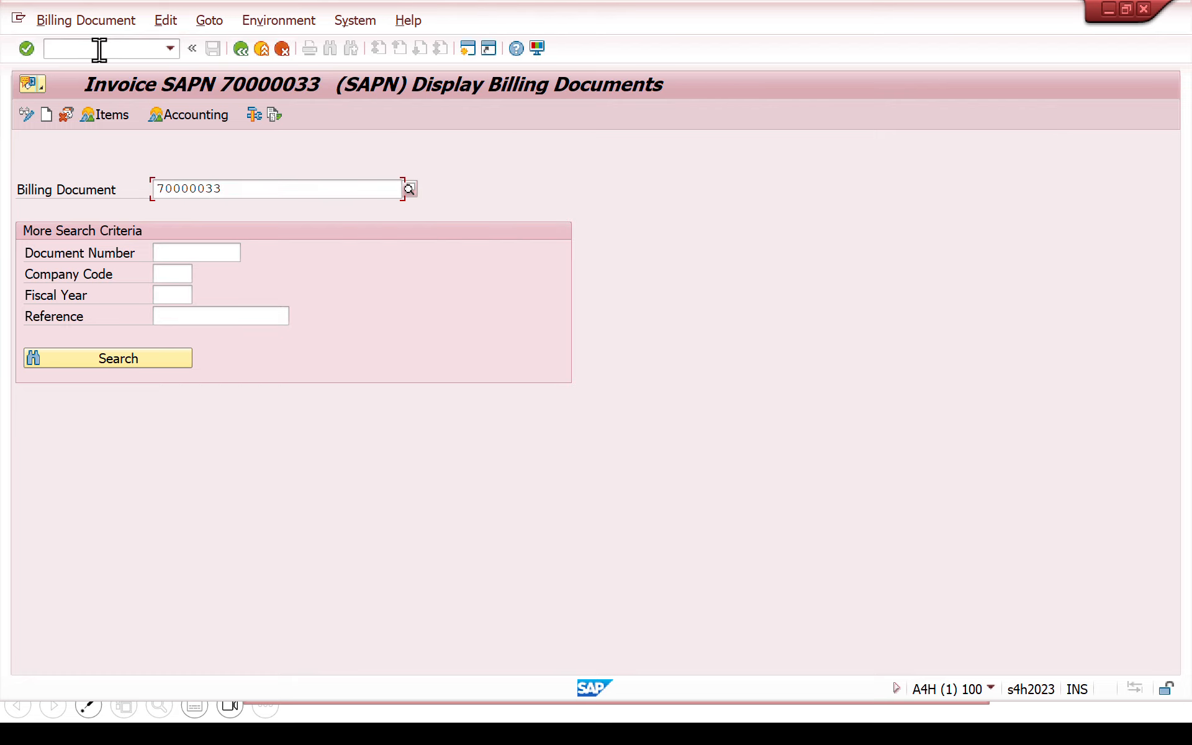
# Step: Start transaction SPRO and open the Define Billing Types for Sales activity from the Sales and Distribution billing document customizing
pyautogui.write('/nspro')
pyautogui.press('Return')
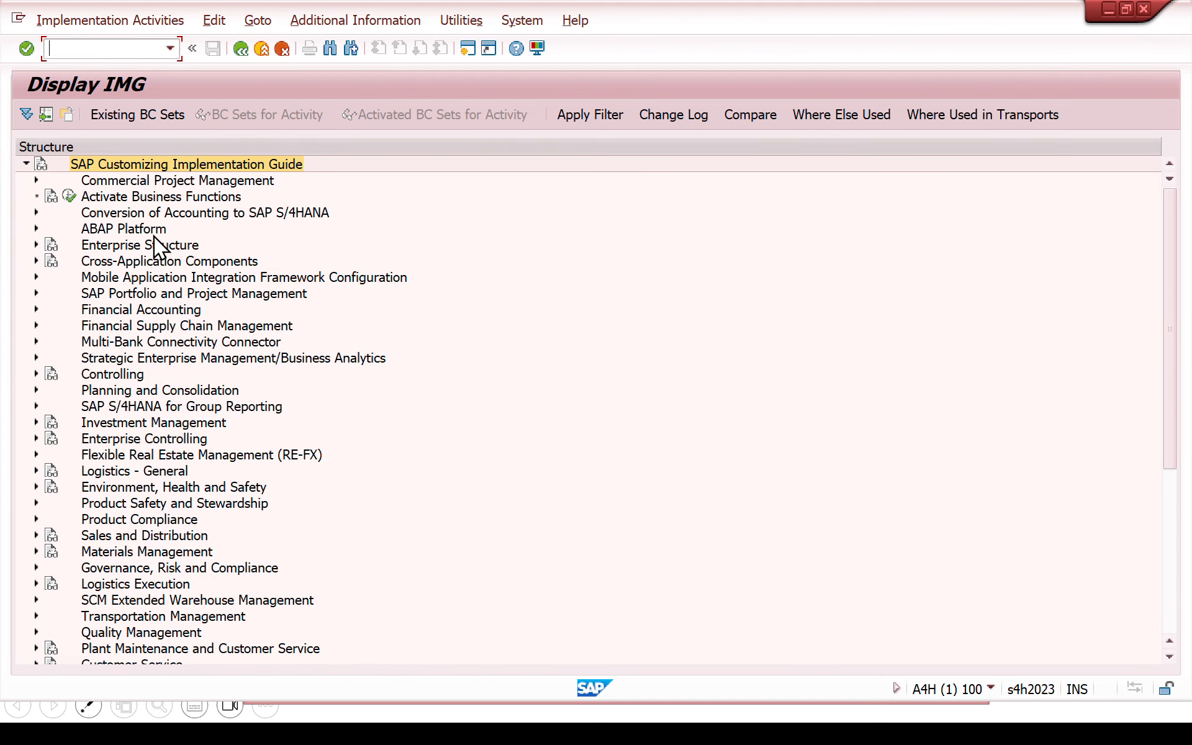
pyautogui.click(36, 535)
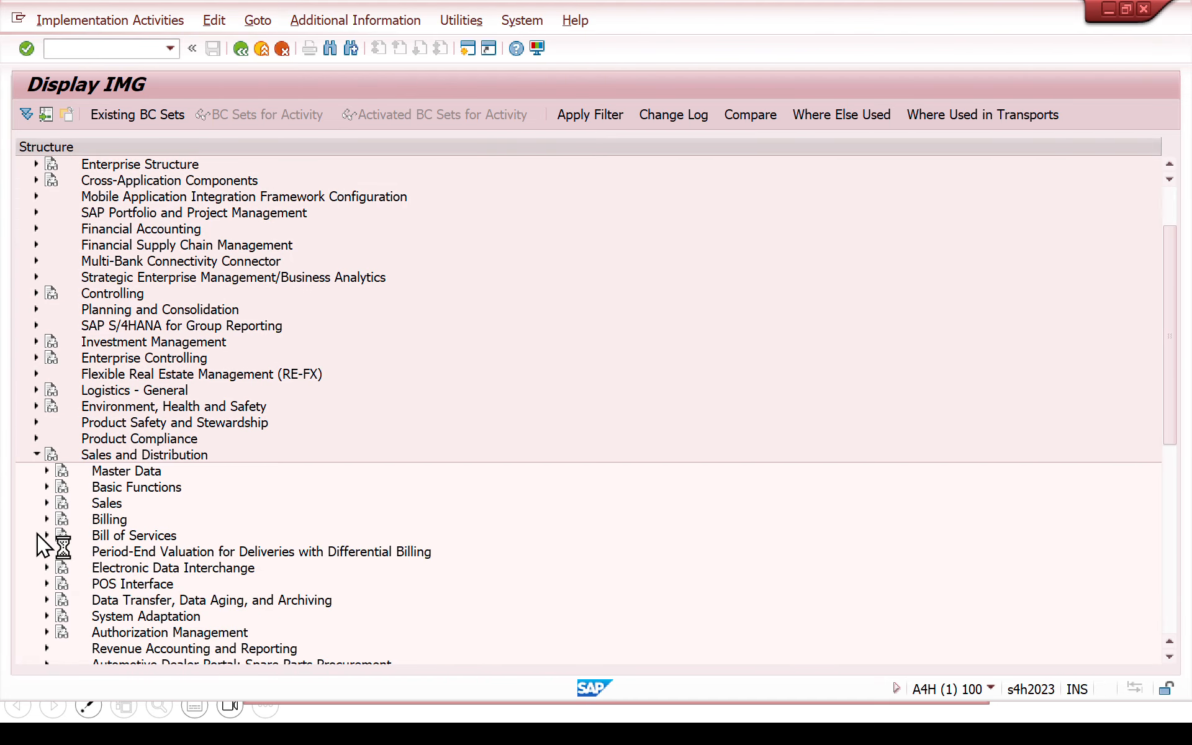
pyautogui.click(47, 519)
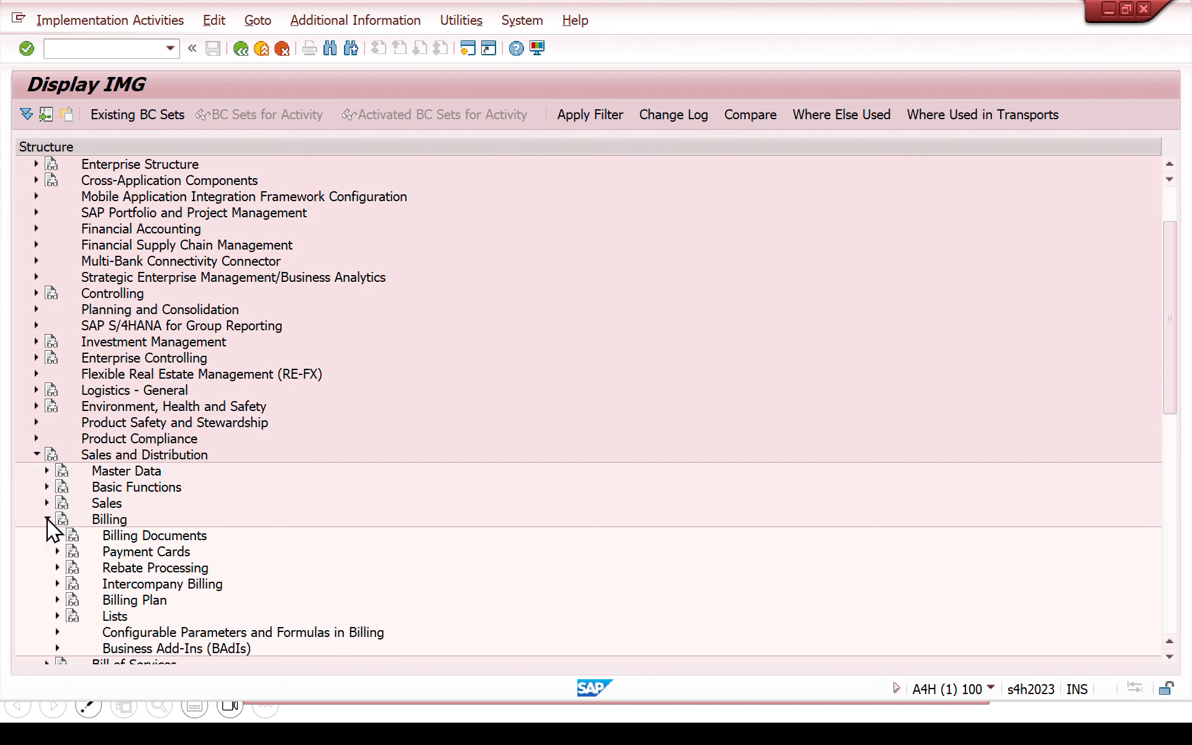
pyautogui.click(58, 535)
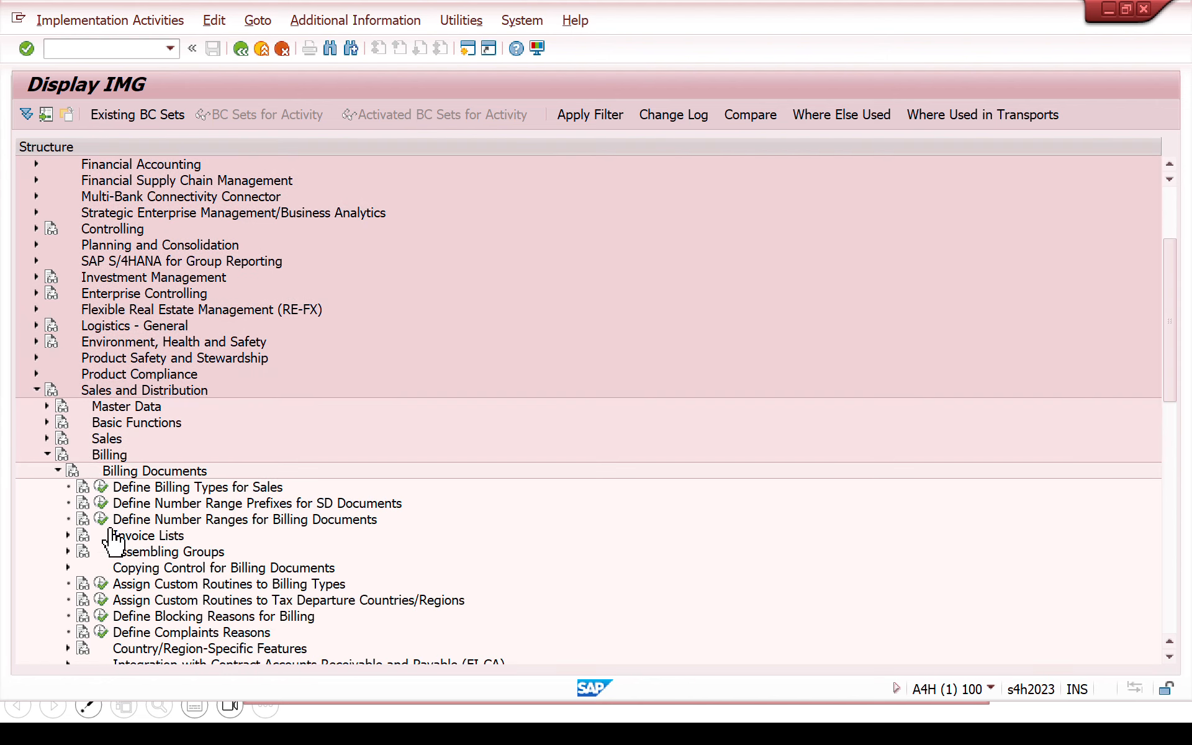
pyautogui.click(103, 490)
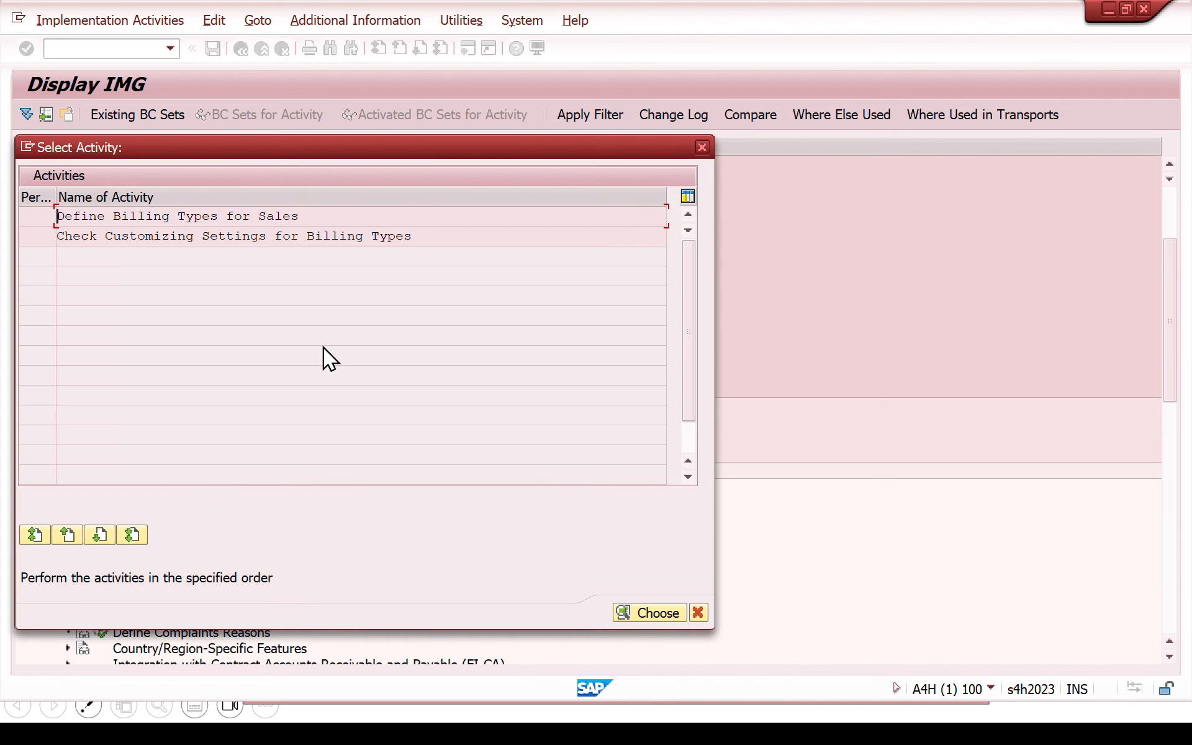
pyautogui.doubleClick(236, 224)
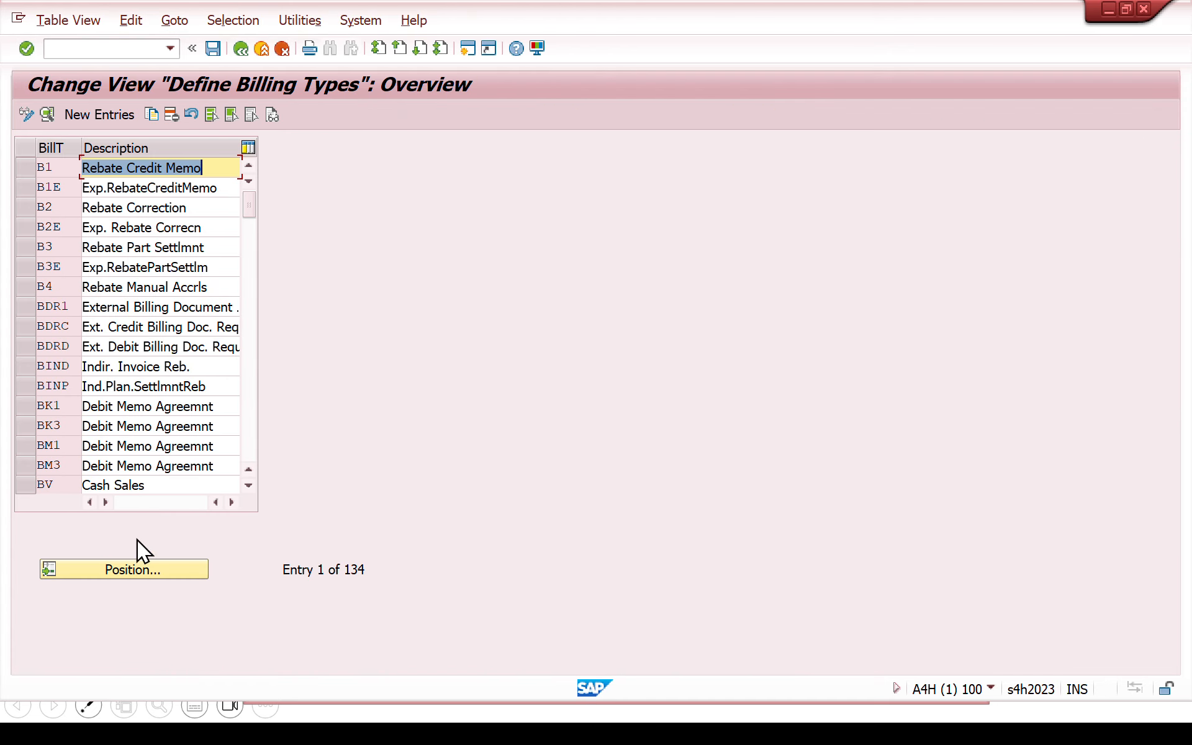
# Step: Locate billing type SAPN, open its details and check the internally assigned number range
pyautogui.click(132, 570)
pyautogui.write('sapn')
pyautogui.press('Return')
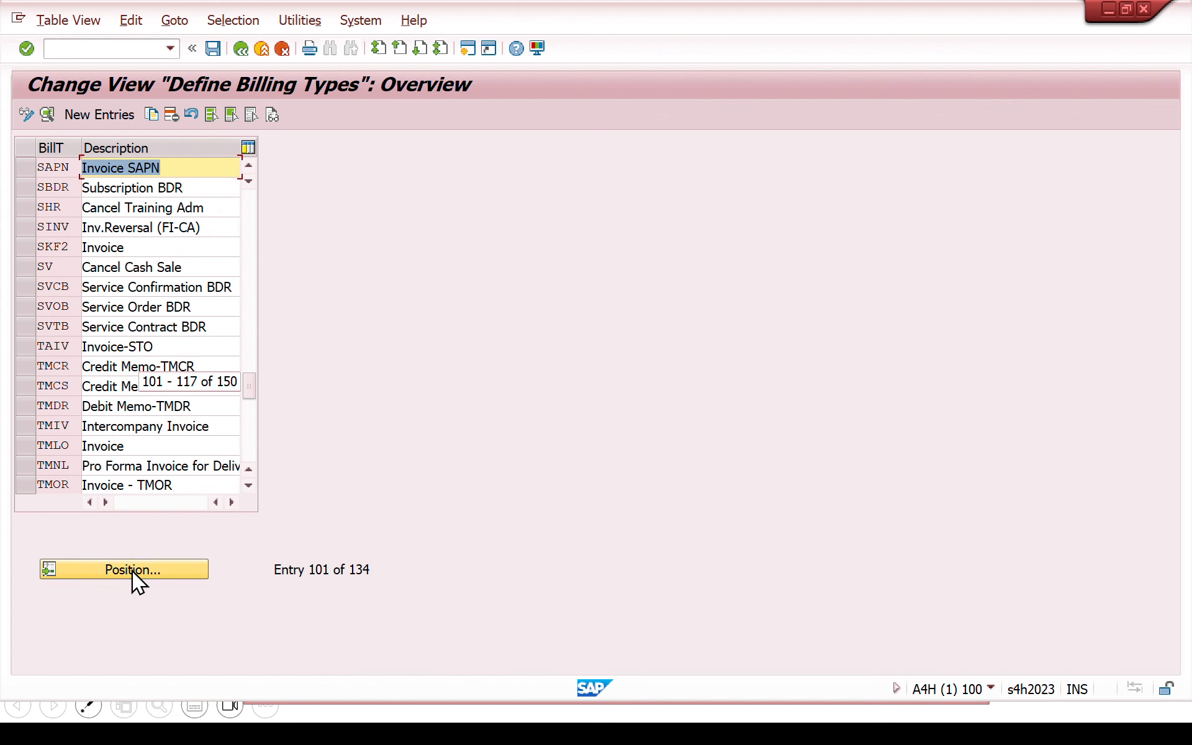
pyautogui.doubleClick(65, 172)
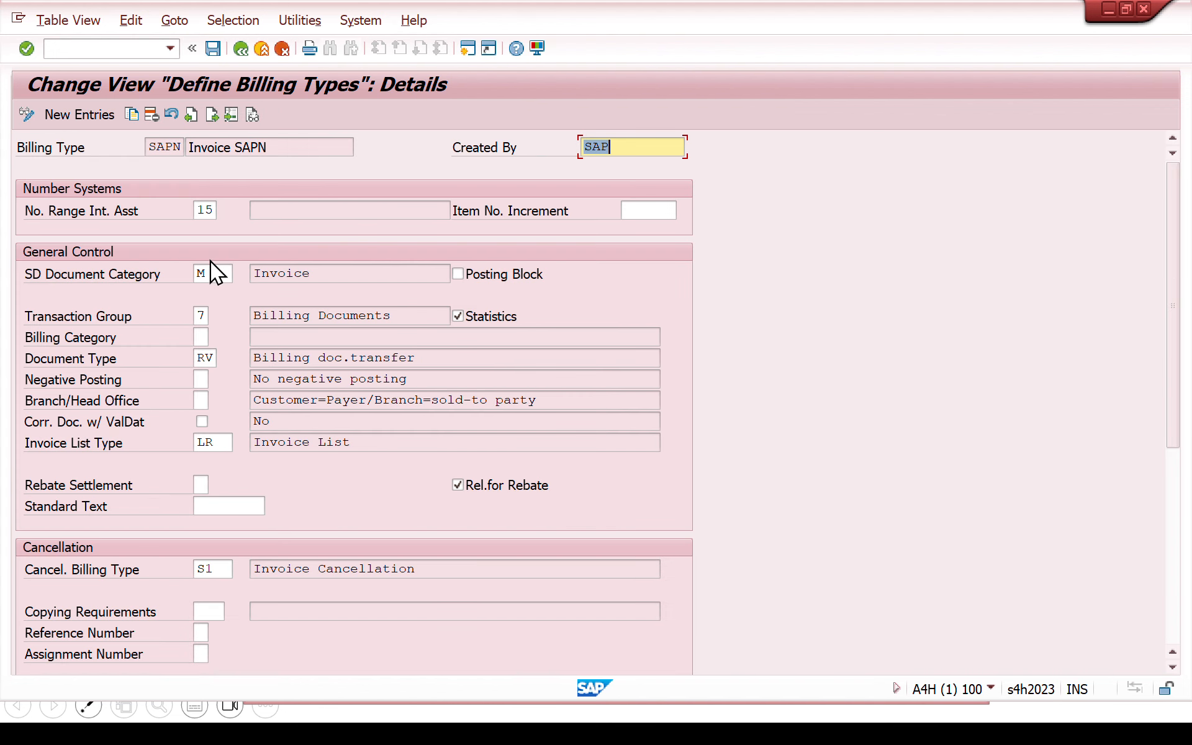
pyautogui.click(205, 210)
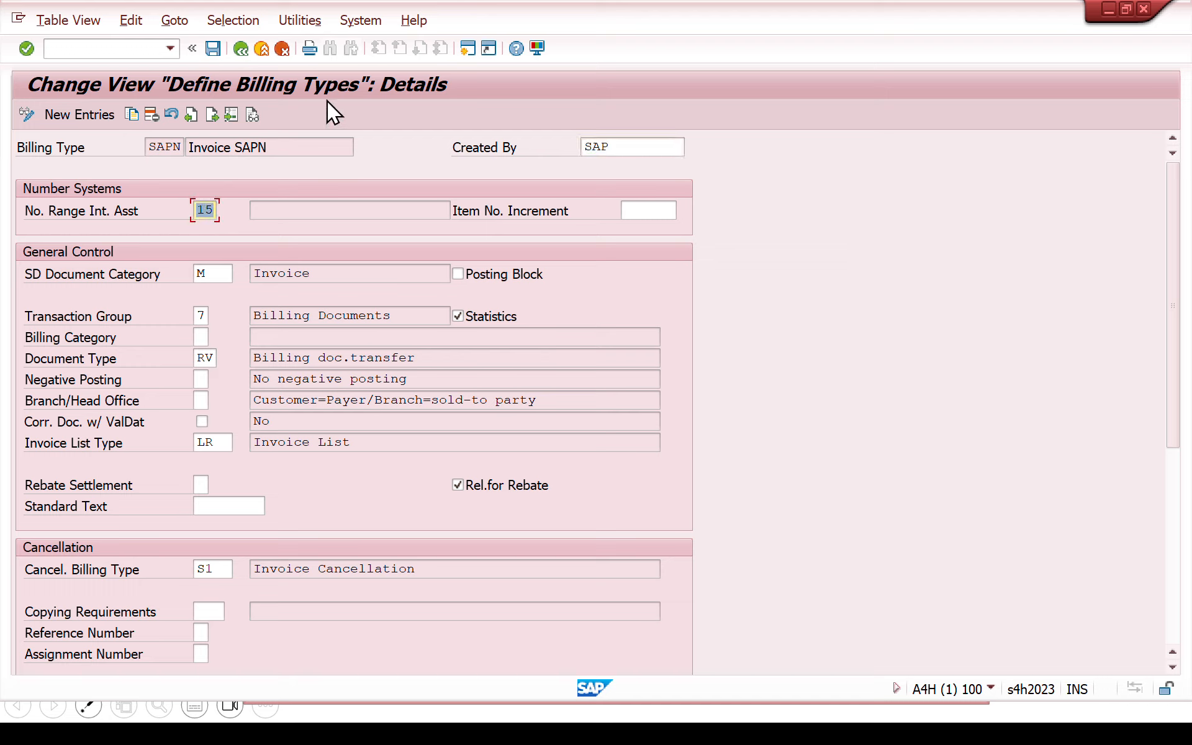
# Step: Start SPRO in a new session and open Define Number Ranges for Billing Documents under Sales and Distribution
pyautogui.click(466, 47)
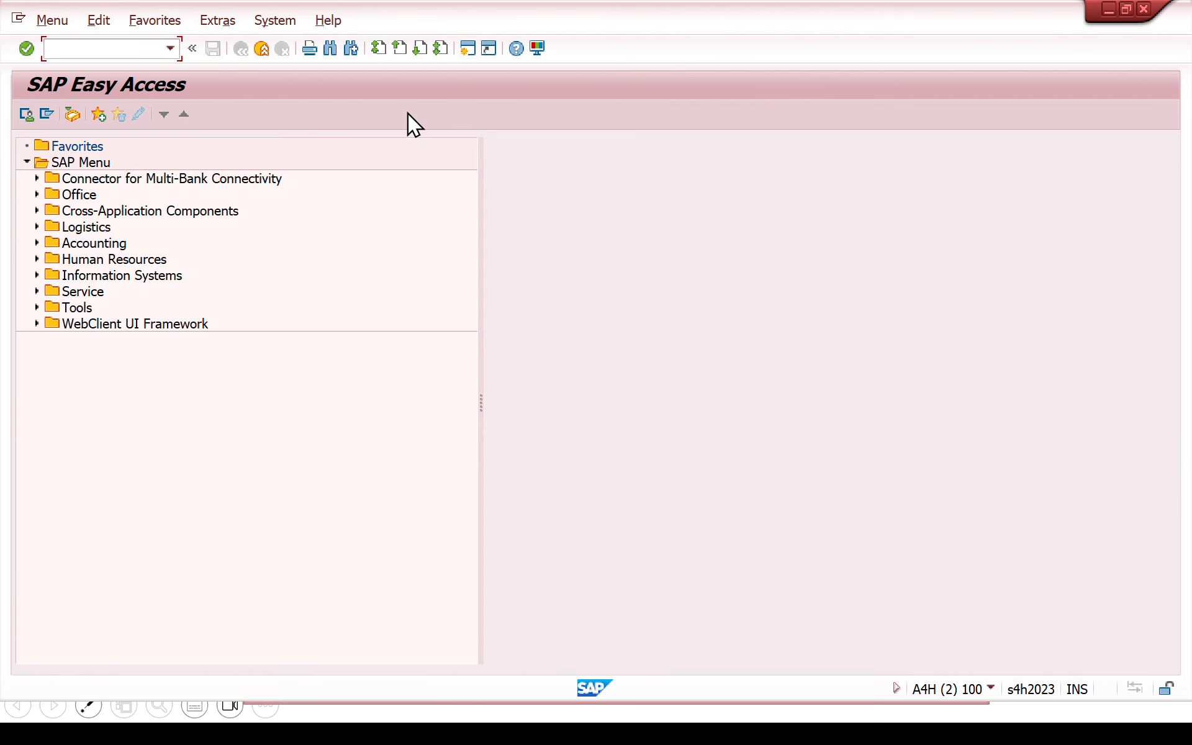
pyautogui.write('spro')
pyautogui.press('Return')
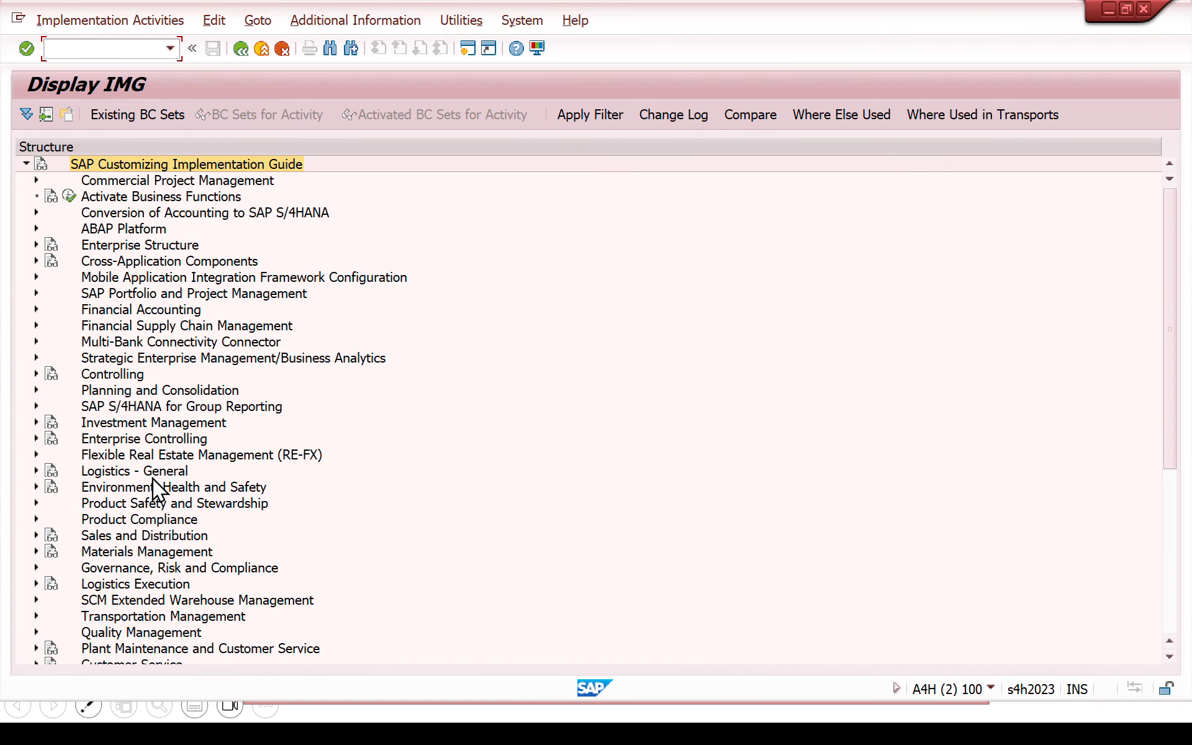
pyautogui.click(36, 535)
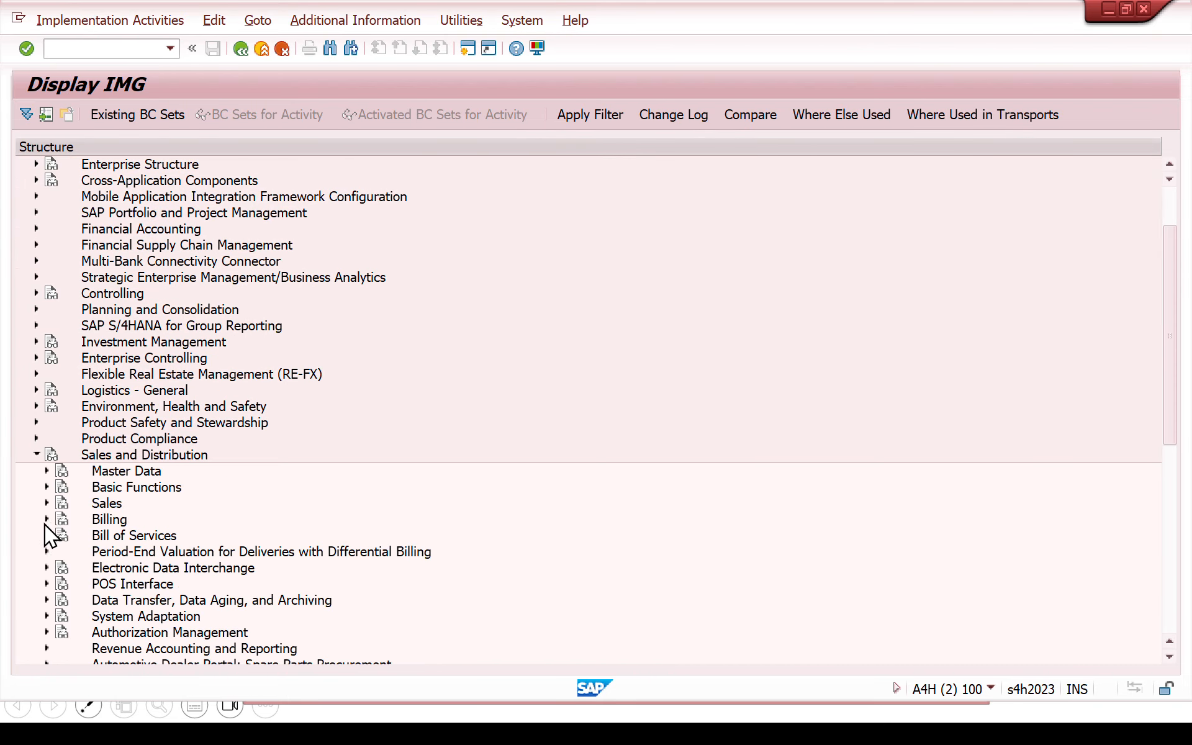
pyautogui.click(47, 519)
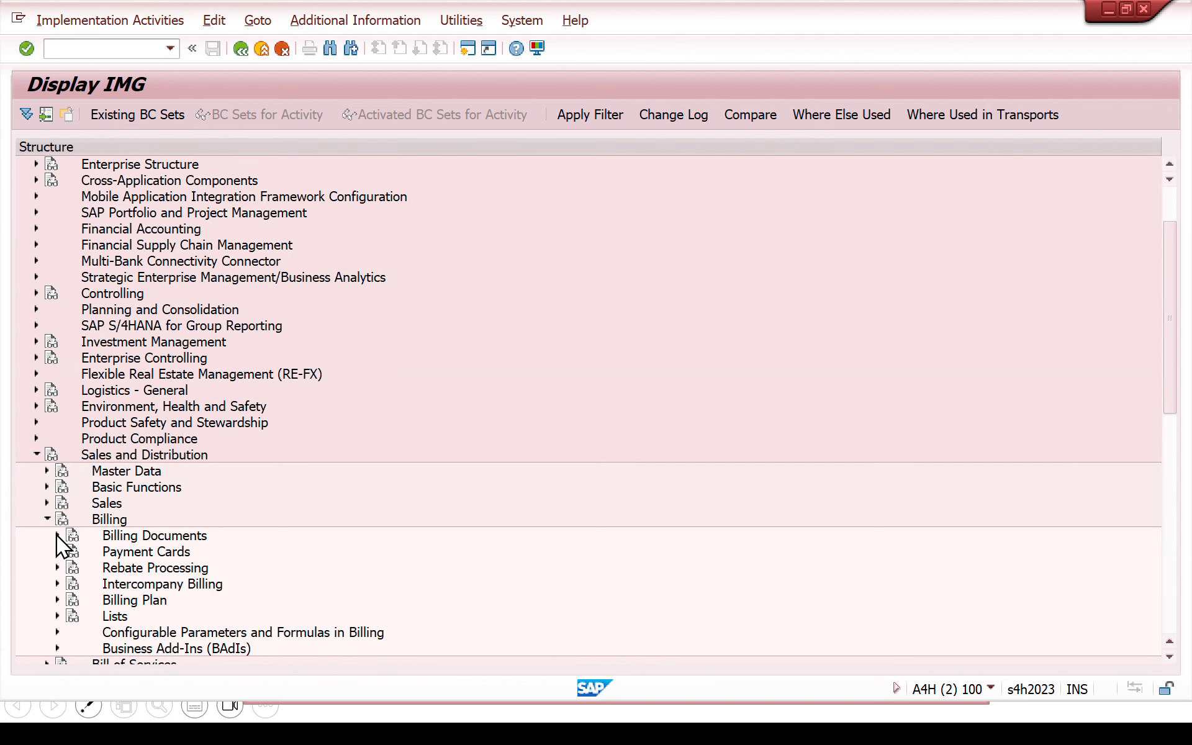
pyautogui.click(57, 535)
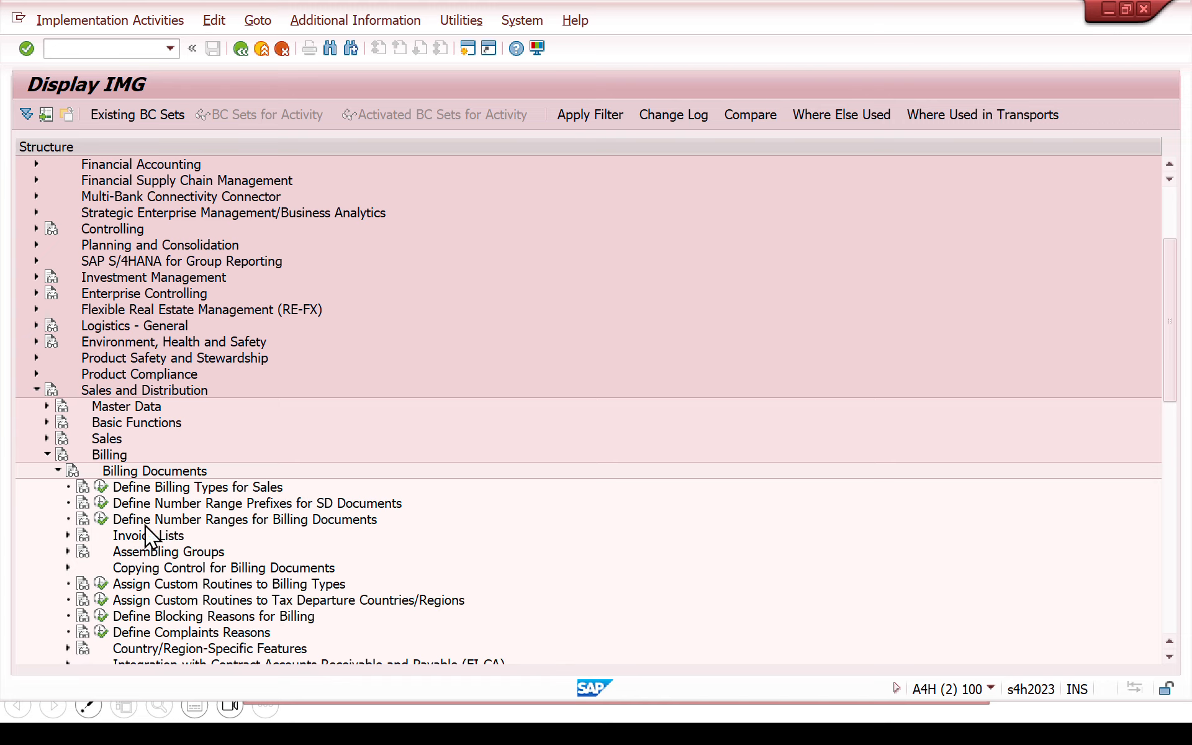
pyautogui.click(101, 519)
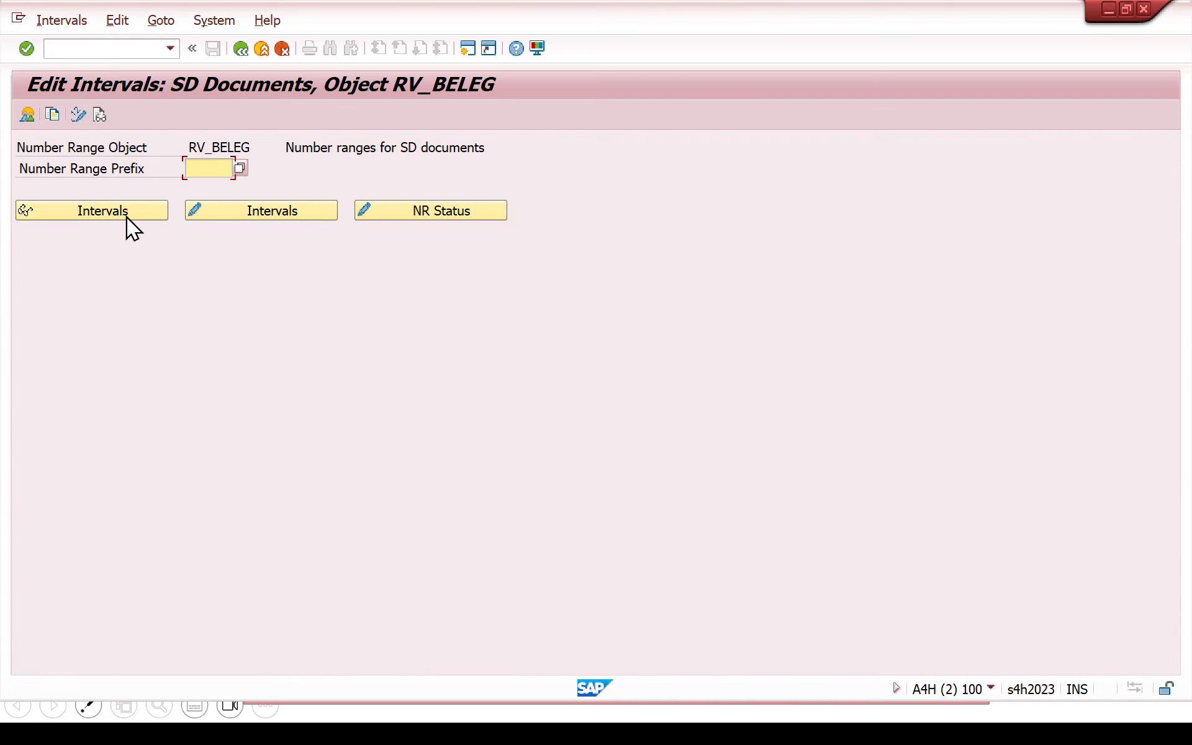
# Step: Display the number range intervals for SD documents and compare them with the range assigned to the SAPN billing type
pyautogui.click(126, 216)
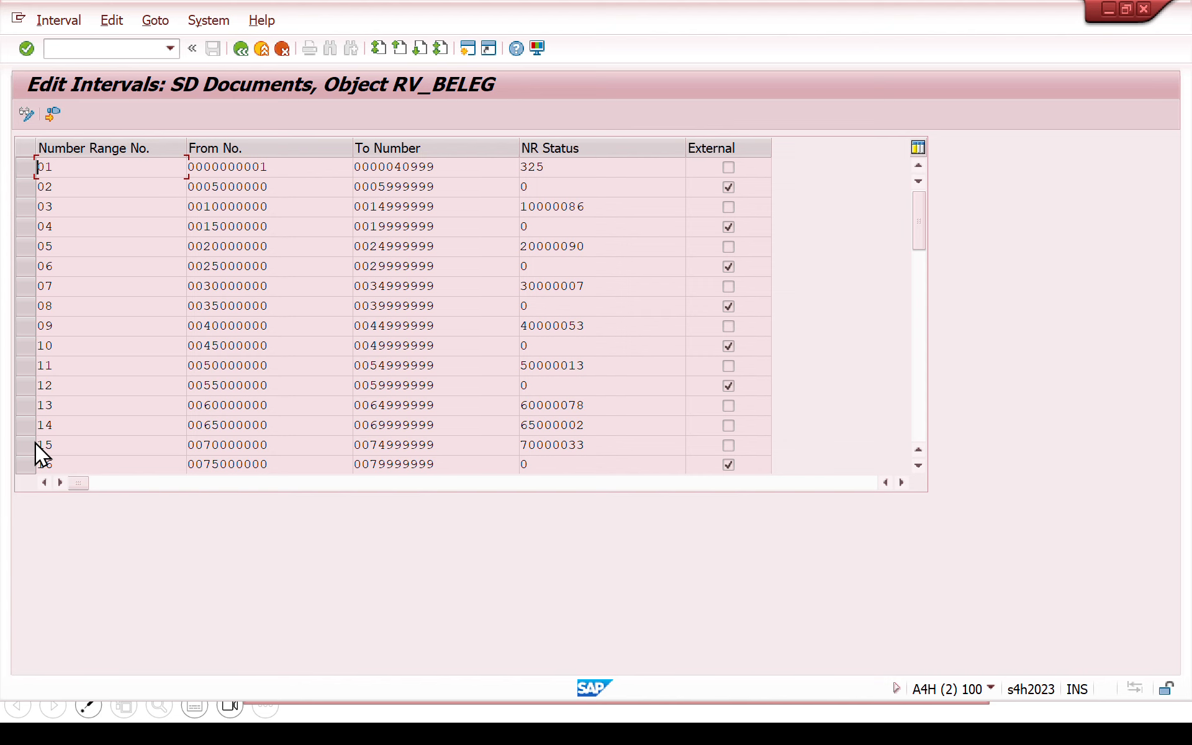
pyautogui.hotkey('alt', 'Tab')
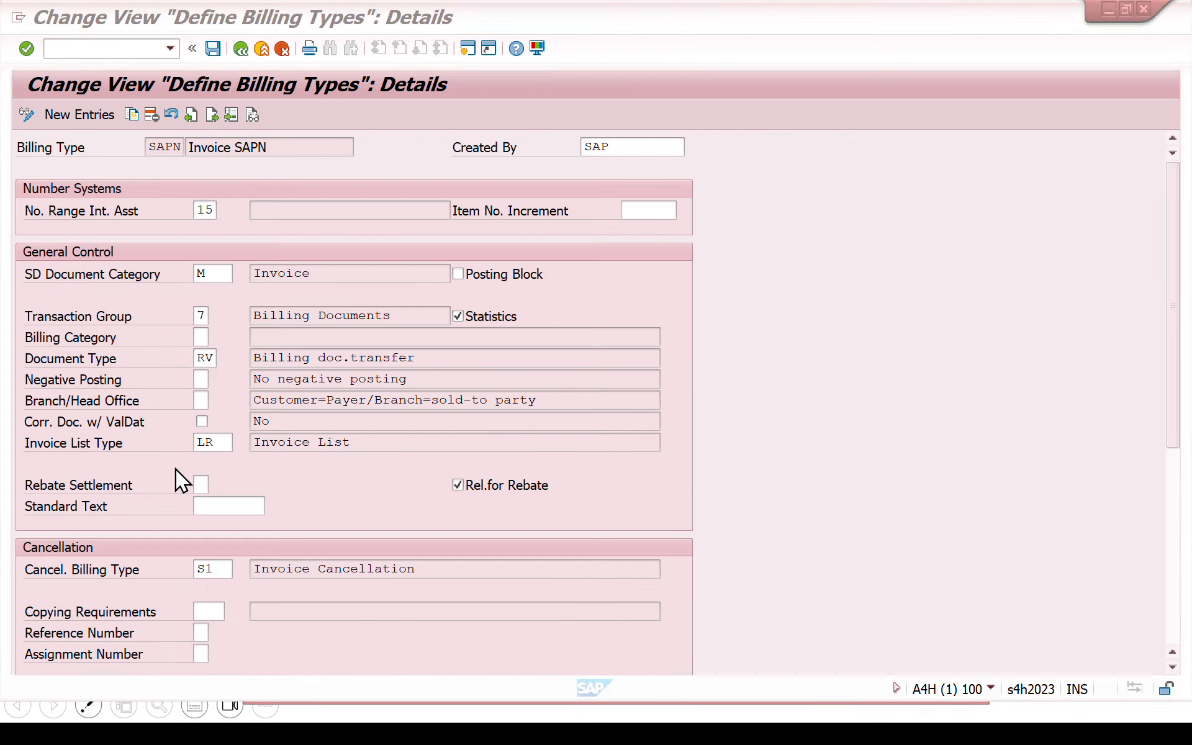
pyautogui.hotkey('alt', 'Tab')
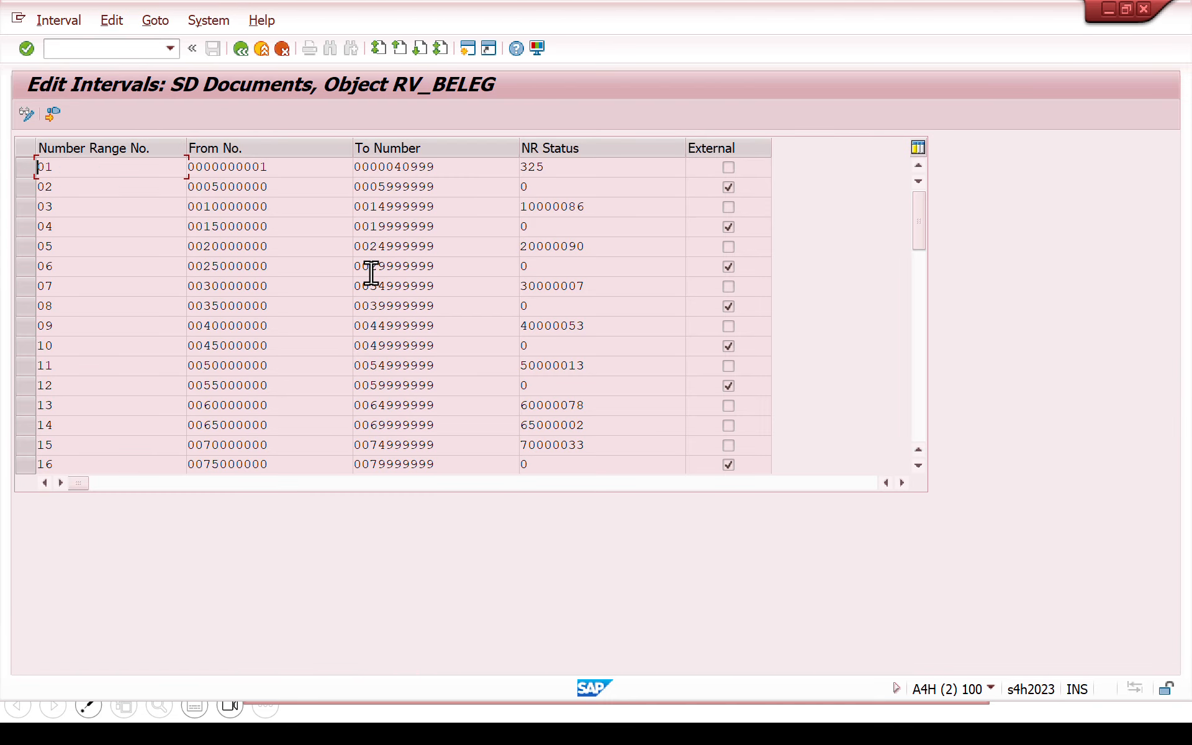
# Step: Return to the SAPN billing type details and examine the assigned accounting document type
pyautogui.hotkey('alt', 'Tab')
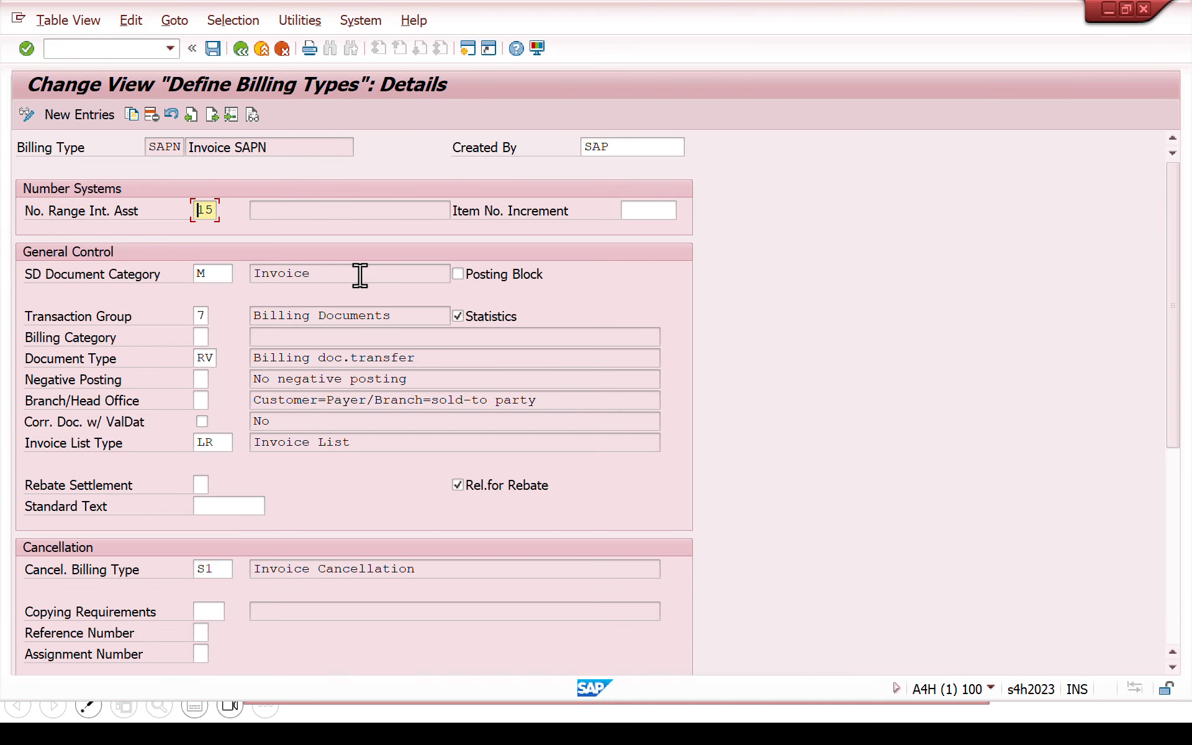
pyautogui.click(154, 360)
pyautogui.doubleClick(214, 361)
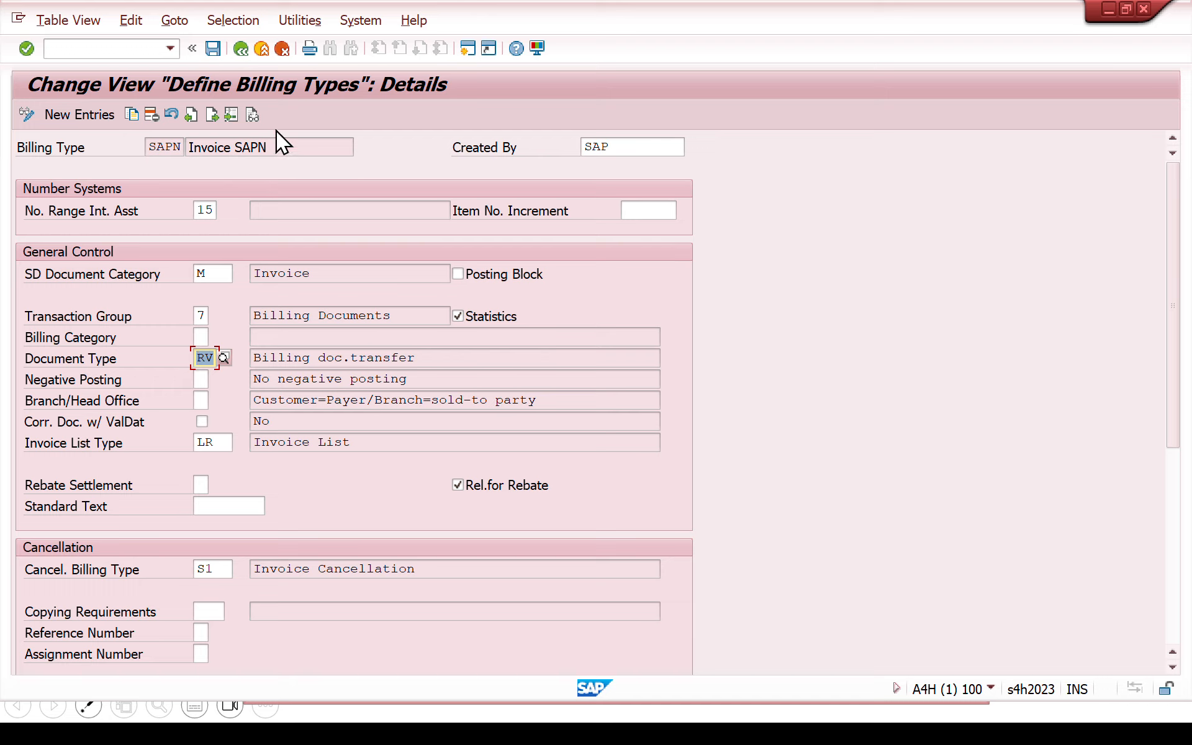
# Step: Start transaction SIMG and open Define Document Types under the document settings of Financial Accounting Global Settings
pyautogui.click(120, 50)
pyautogui.write('/nsimg')
pyautogui.press('Return')
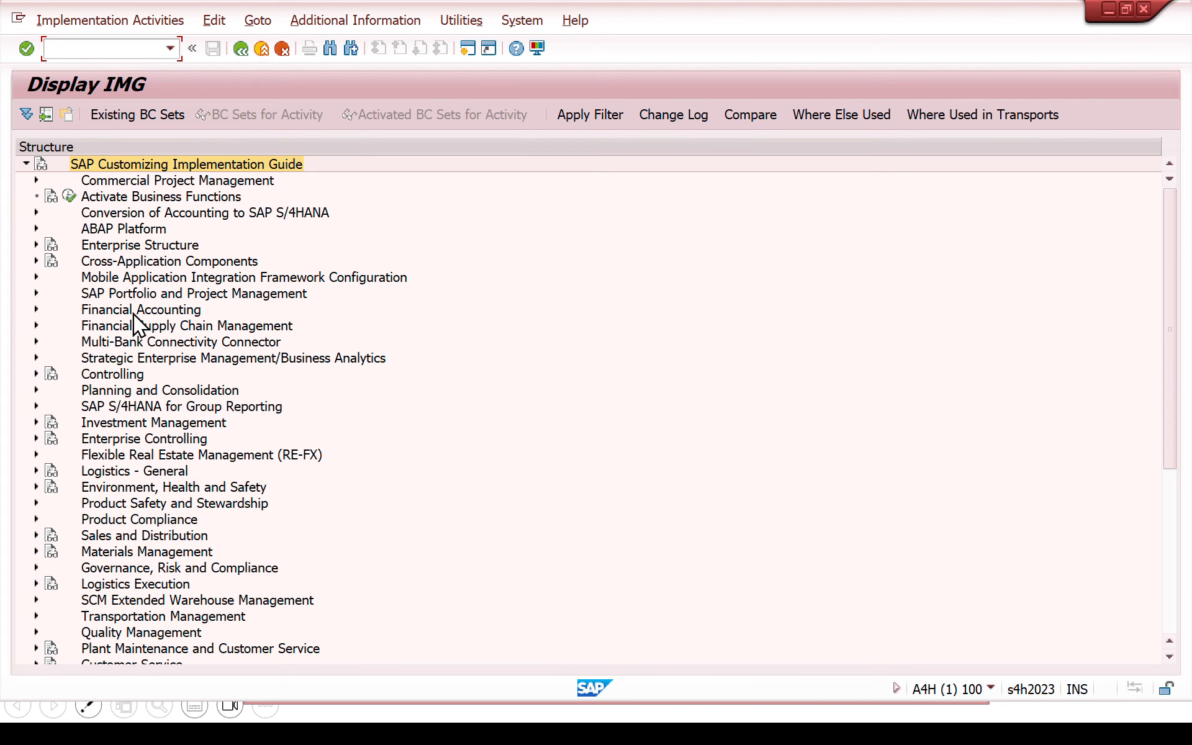
pyautogui.click(36, 310)
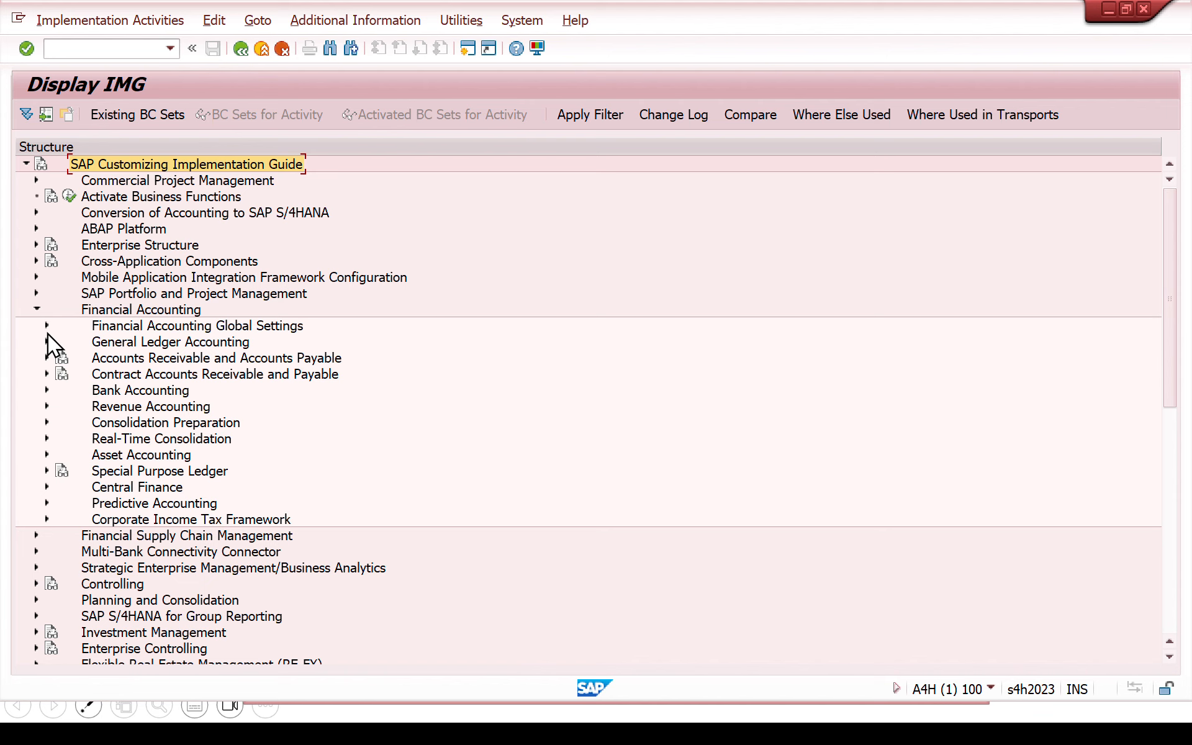
pyautogui.click(46, 326)
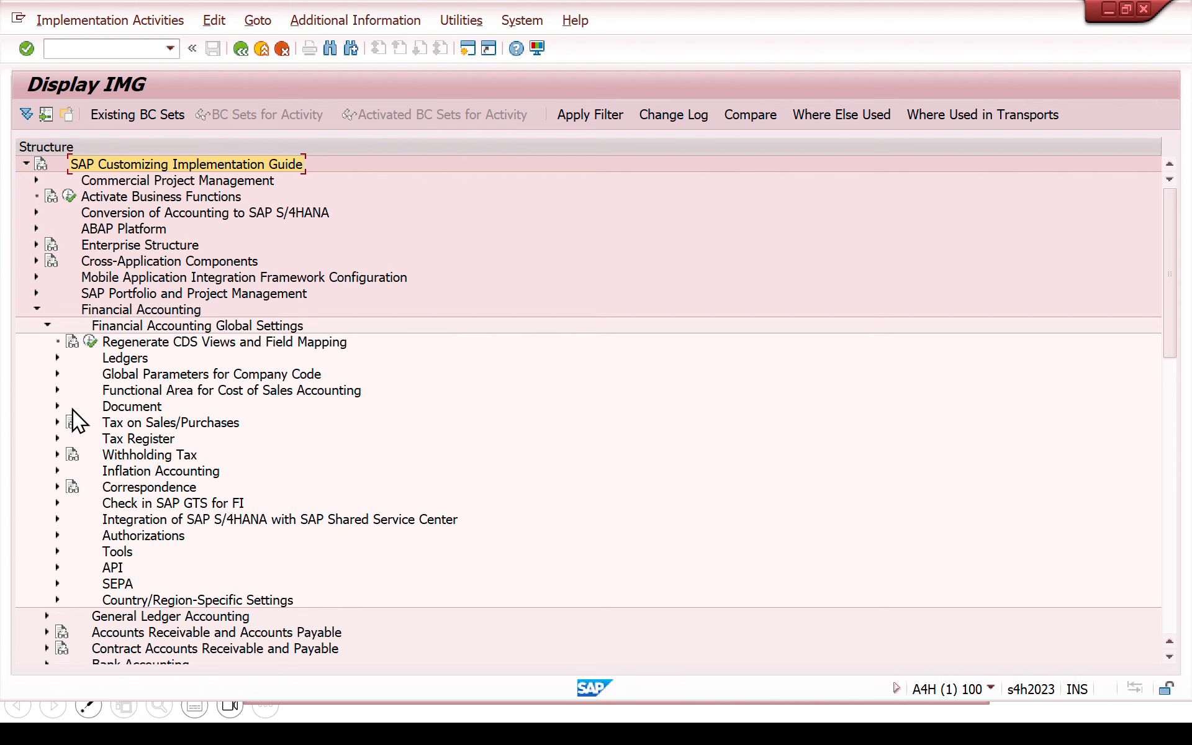
pyautogui.click(55, 405)
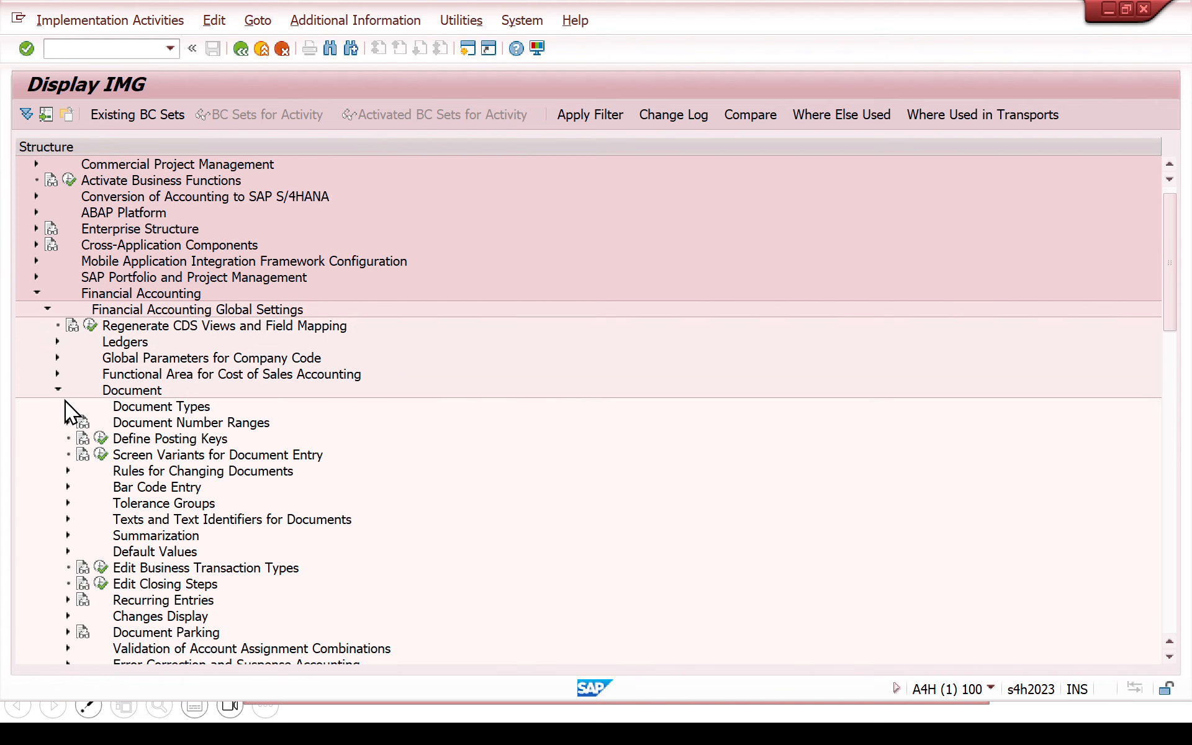
pyautogui.click(67, 406)
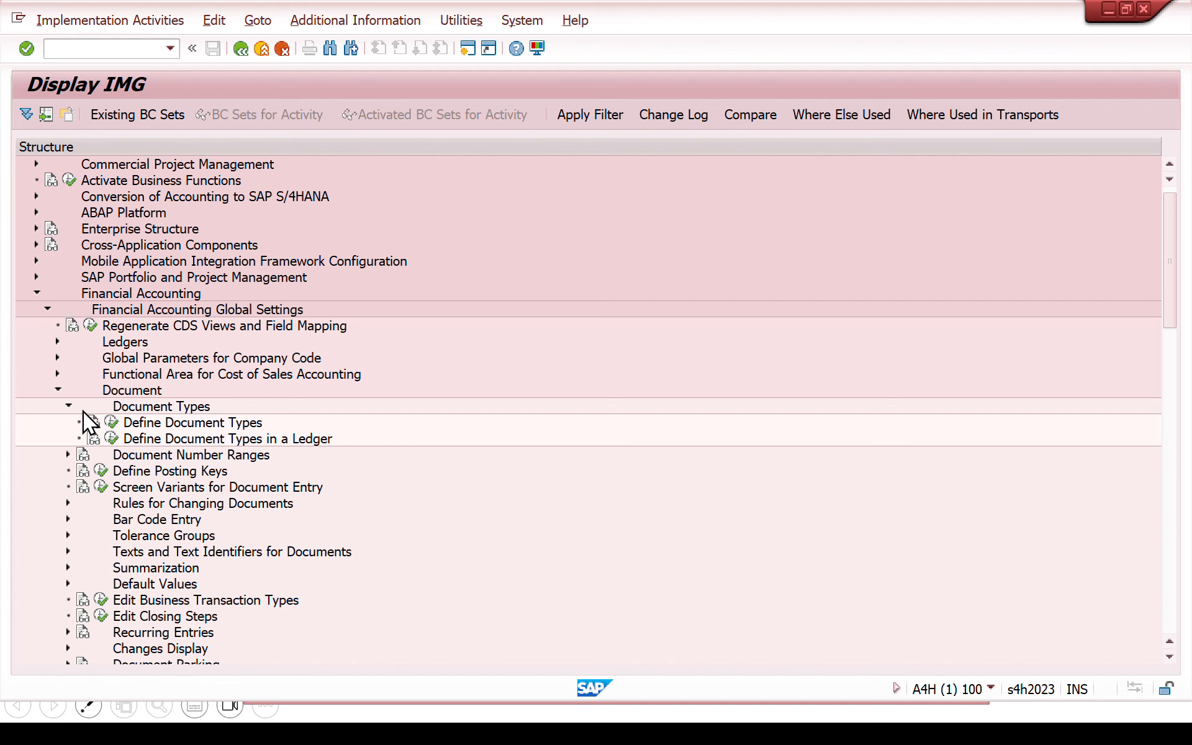
pyautogui.click(112, 422)
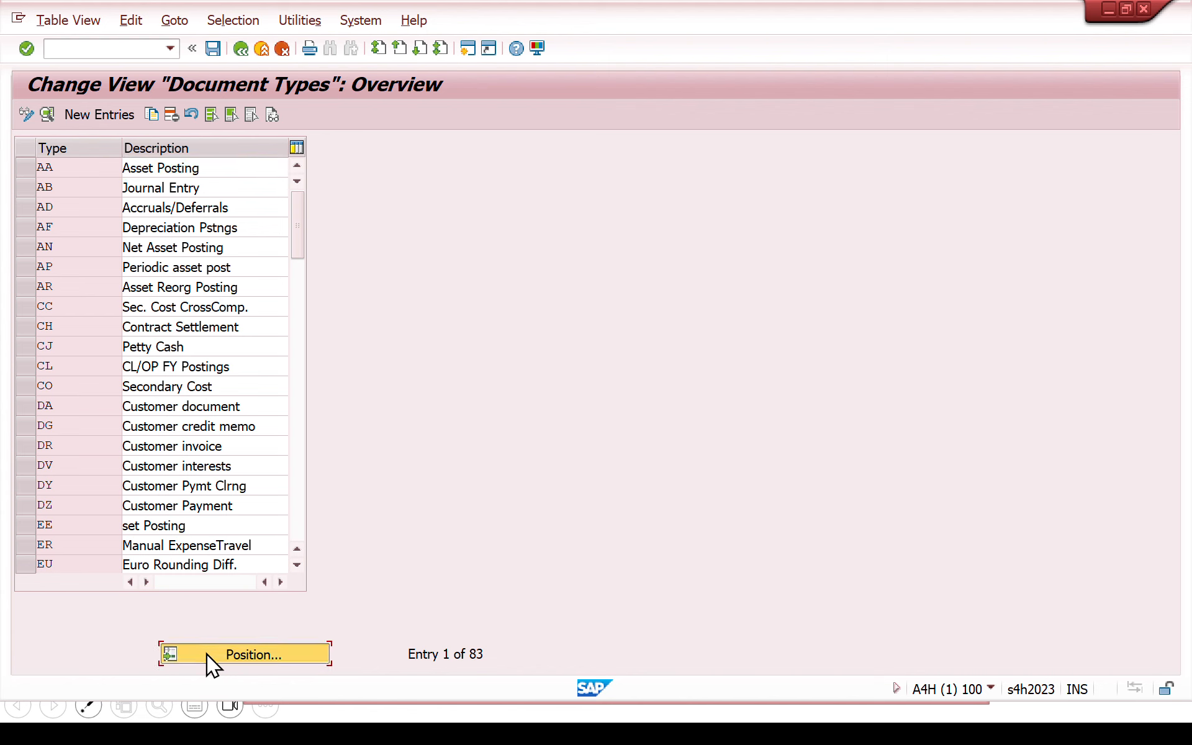
# Step: Locate document type RV, open its details and check the assigned number range
pyautogui.click(206, 654)
pyautogui.write('RV')
pyautogui.press('Return')
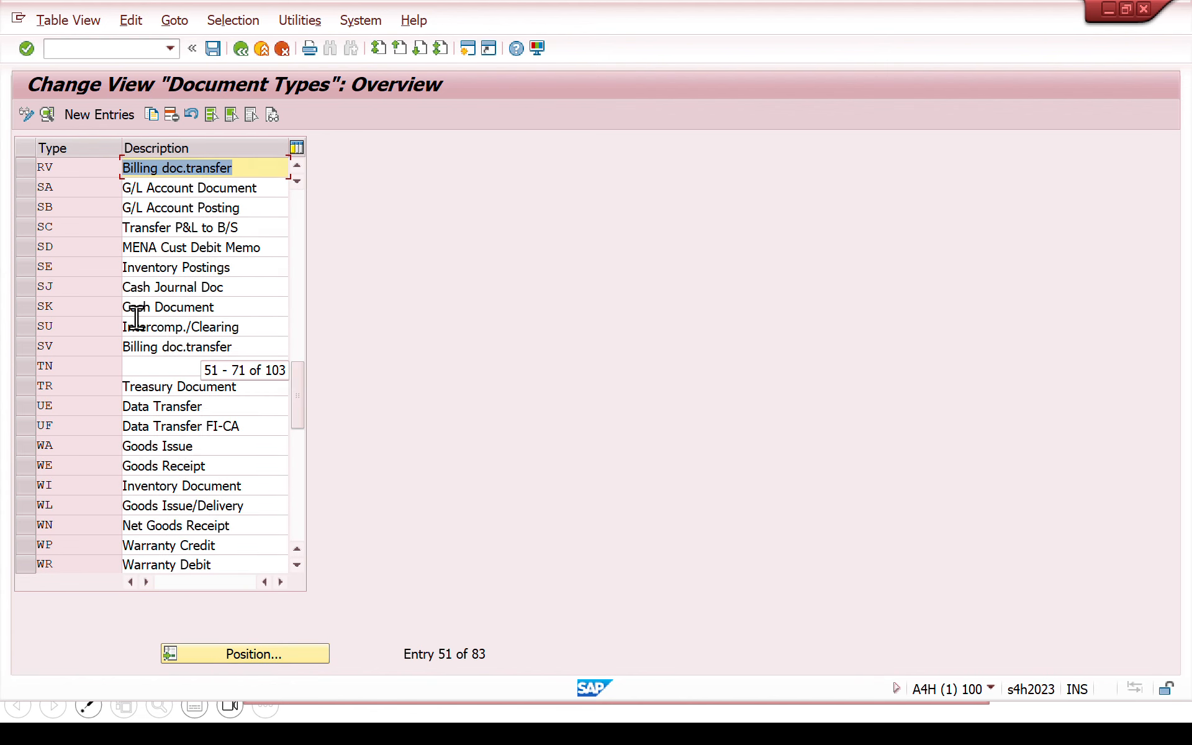
pyautogui.doubleClick(82, 171)
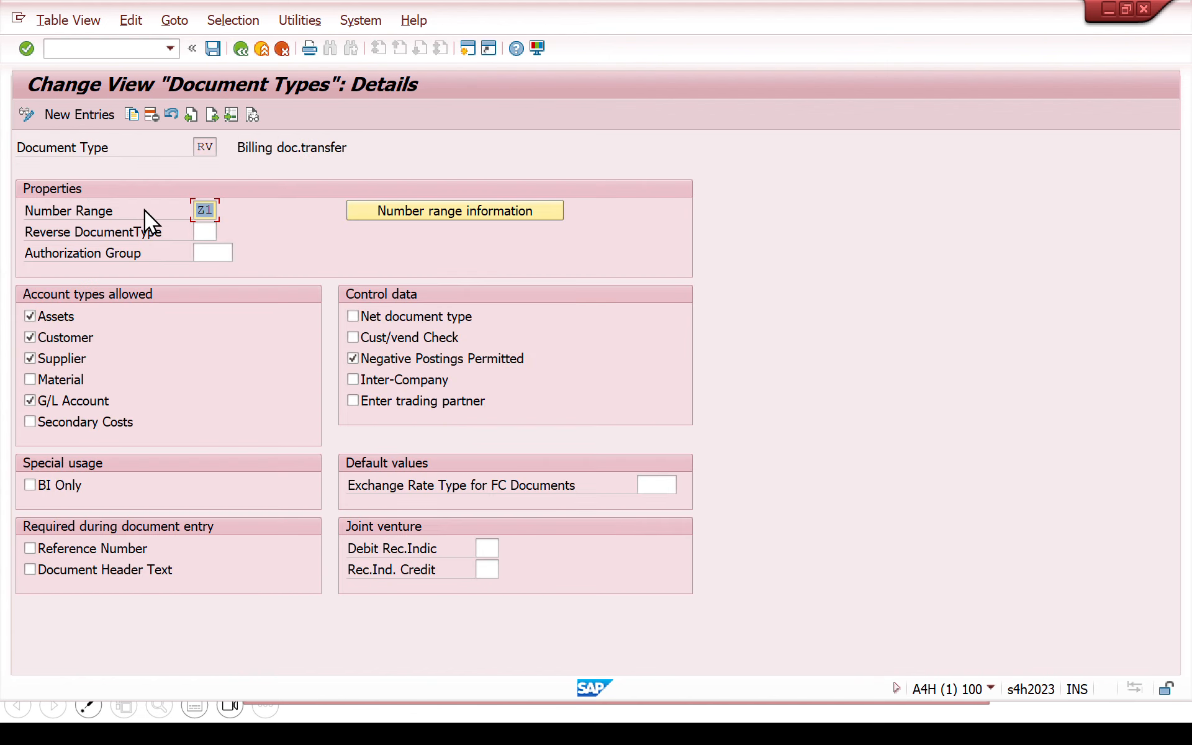
pyautogui.click(212, 216)
# Step: Open the RV document type's number range information and display the intervals for company code SAPN
pyautogui.click(461, 52)
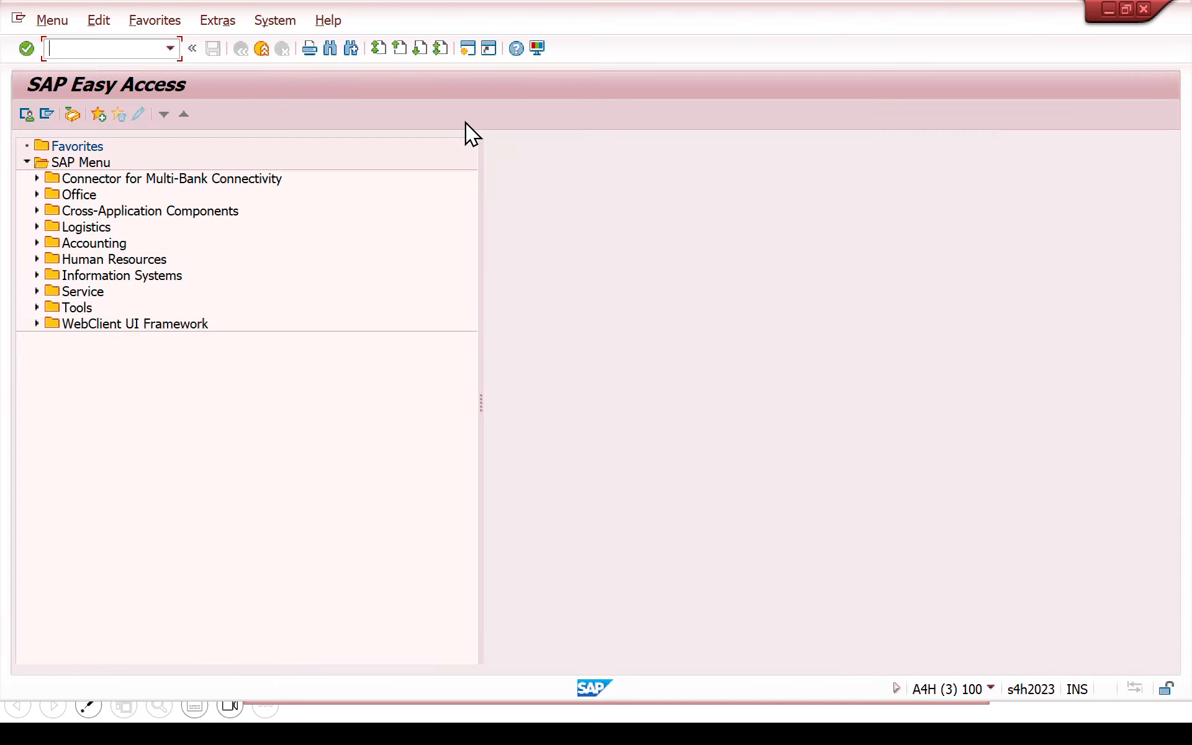
pyautogui.hotkey('alt', 'Tab')
pyautogui.click(435, 215)
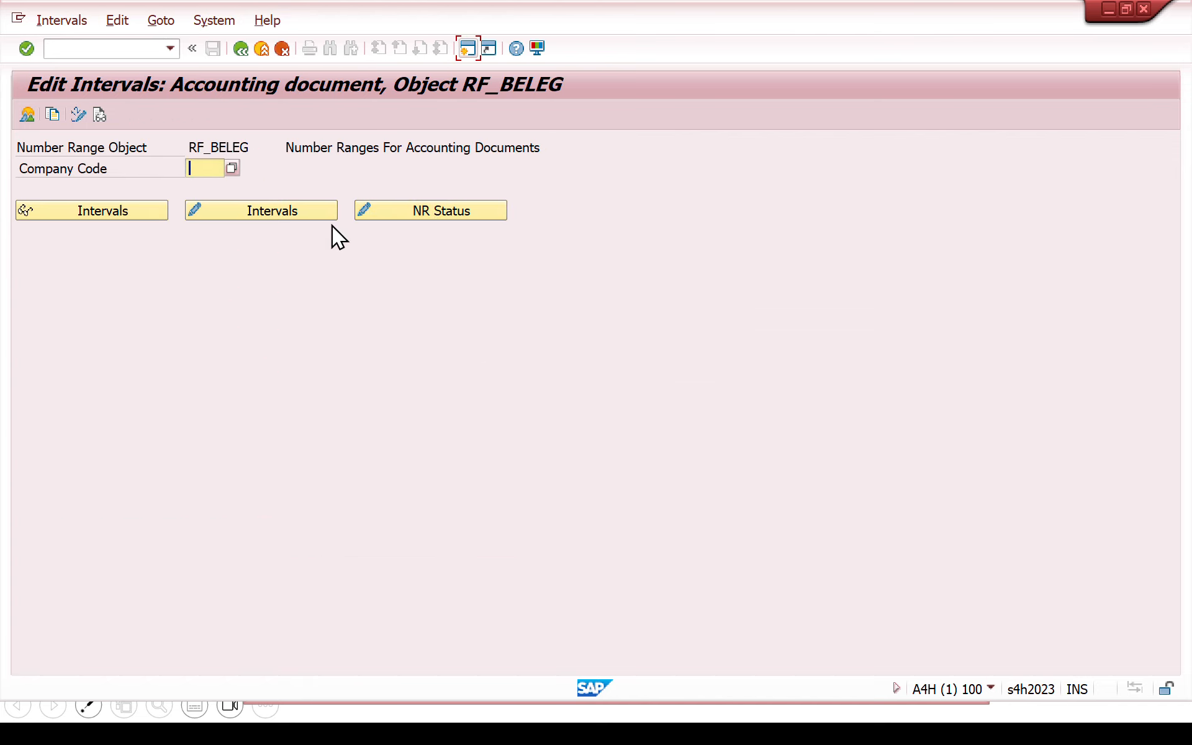
pyautogui.write('sapn')
pyautogui.press('Return')
pyautogui.click(61, 208)
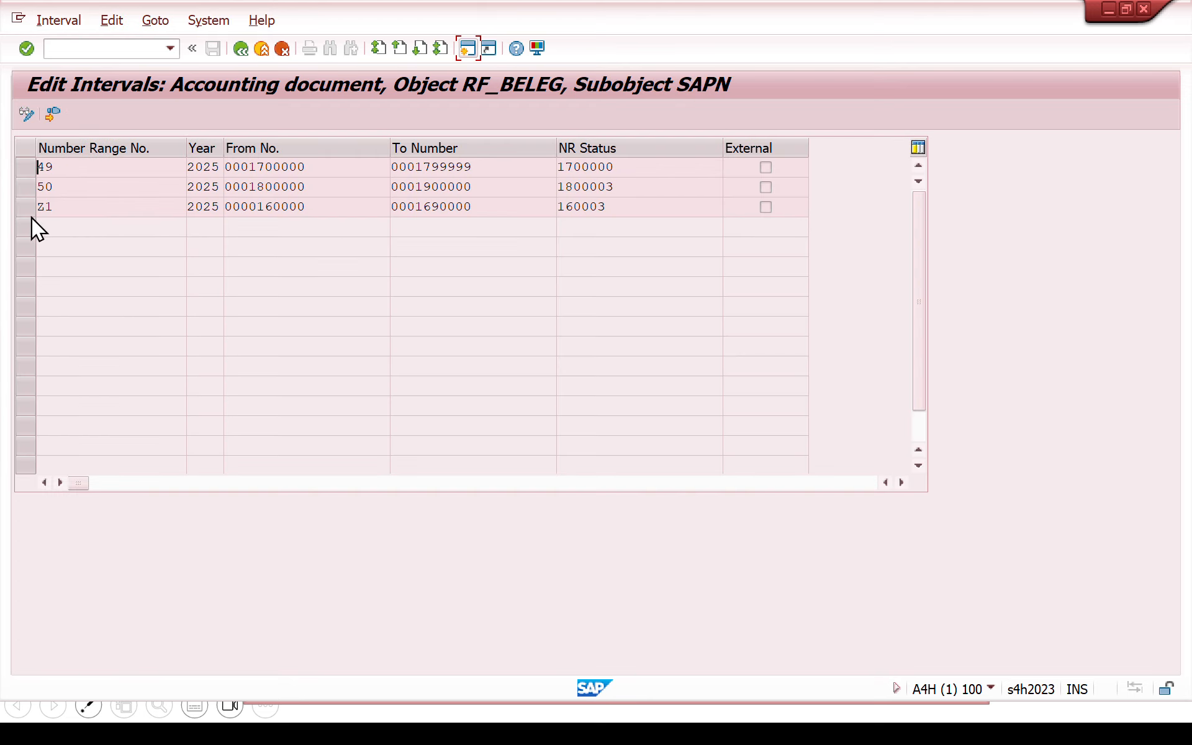
# Step: Examine the start number, end number and current number status of the Z1 interval
pyautogui.click(349, 206)
pyautogui.hotkey('shift', 'Home')
pyautogui.click(506, 205)
pyautogui.hotkey('shift', 'Home')
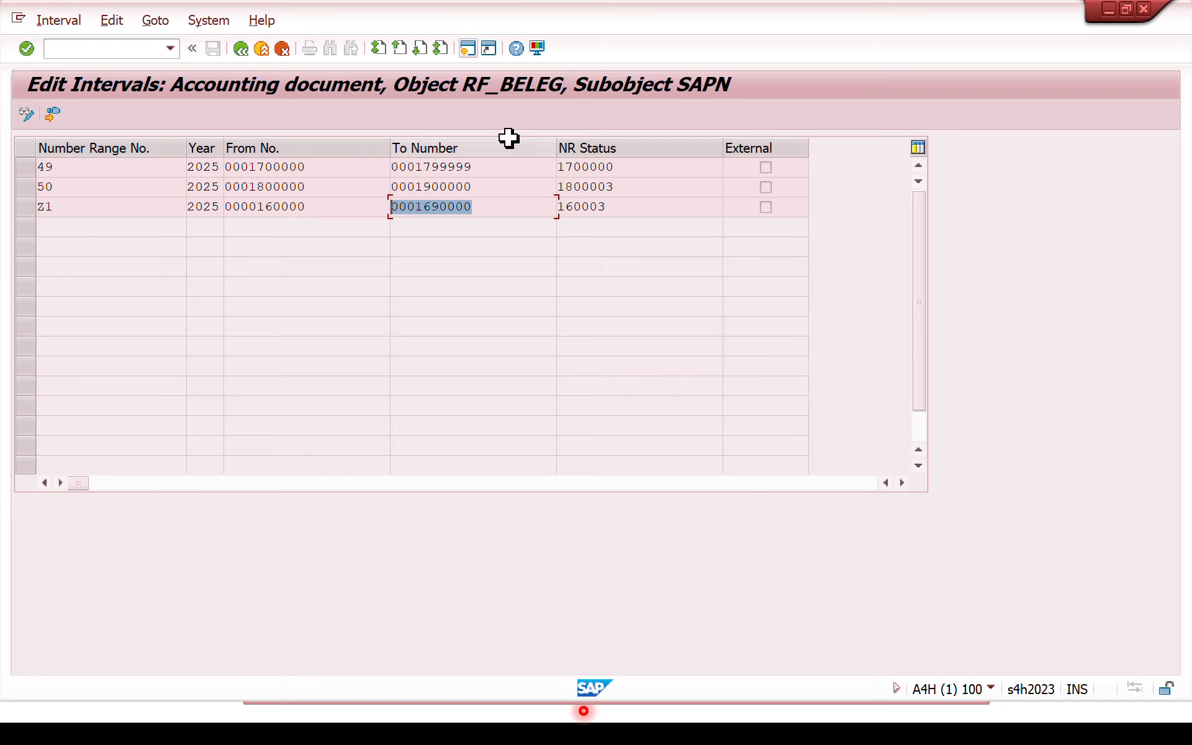
pyautogui.moveTo(606, 205); pyautogui.dragTo(534, 205)
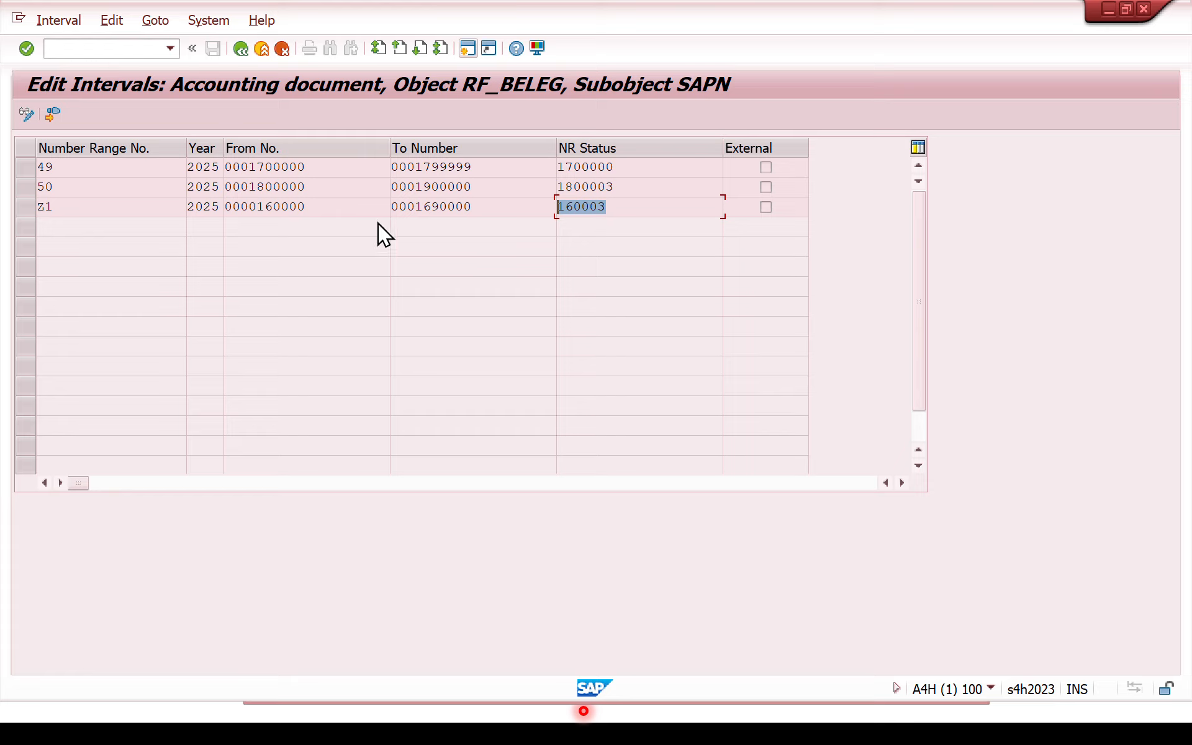
# Step: Start transaction SNUM for number range object maintenance and enter RV_BELEG as the object name
pyautogui.click(114, 48)
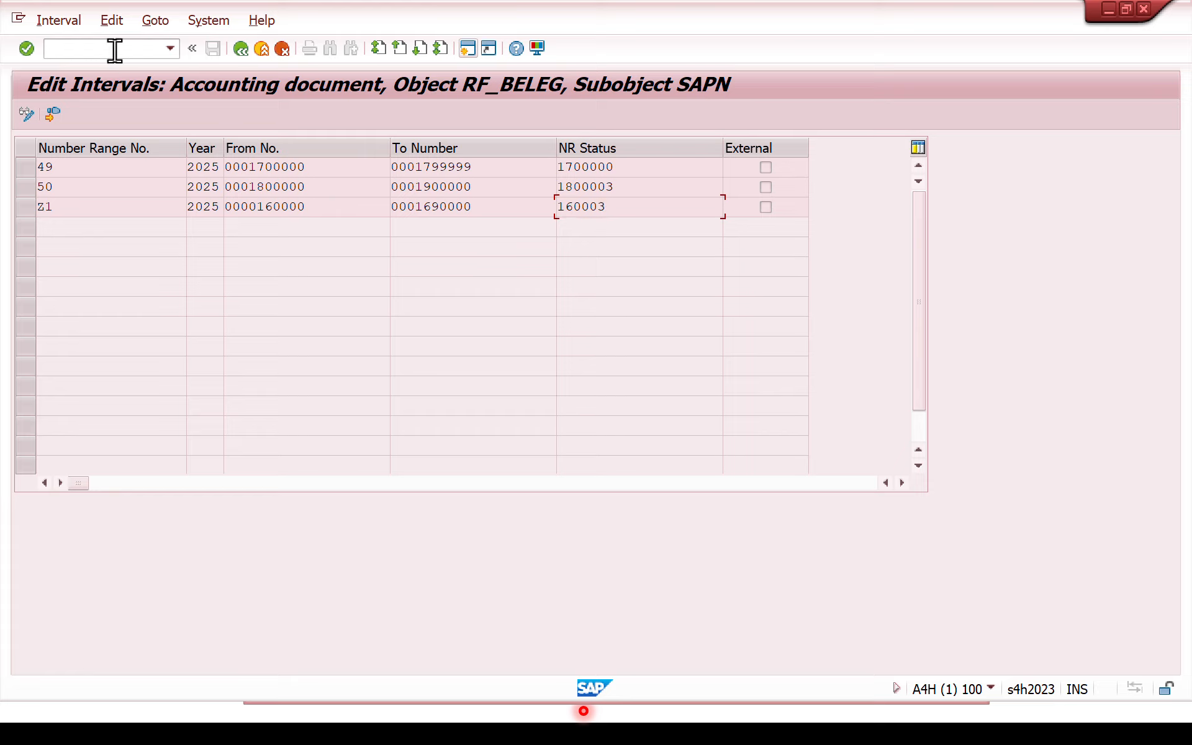
pyautogui.write('/nsnum')
pyautogui.press('Return')
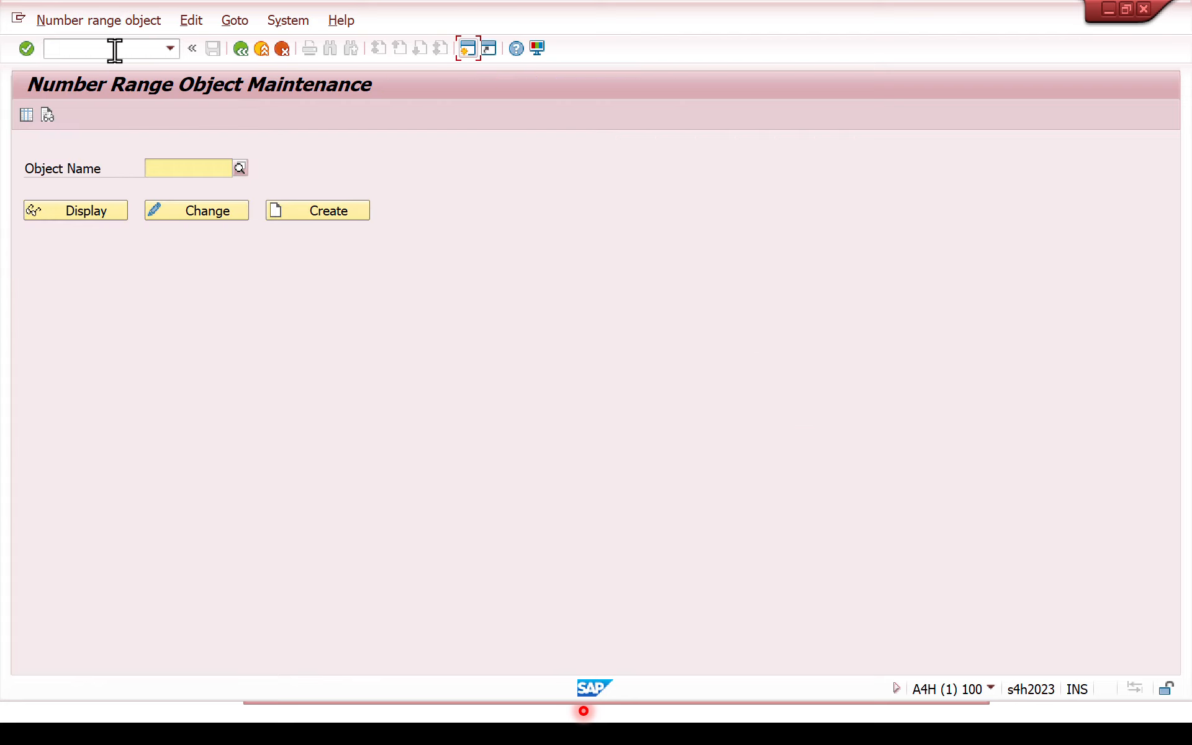
pyautogui.write('rv)')
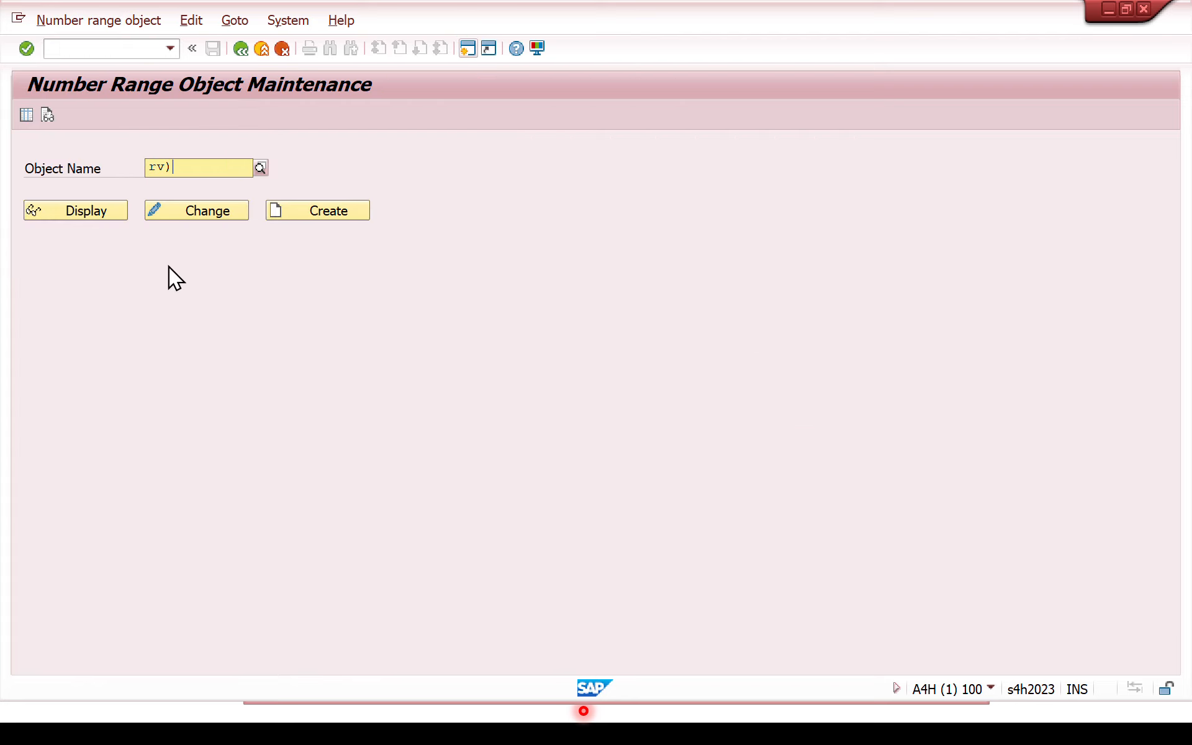
pyautogui.press('BackSpace')
pyautogui.write('_beleg')
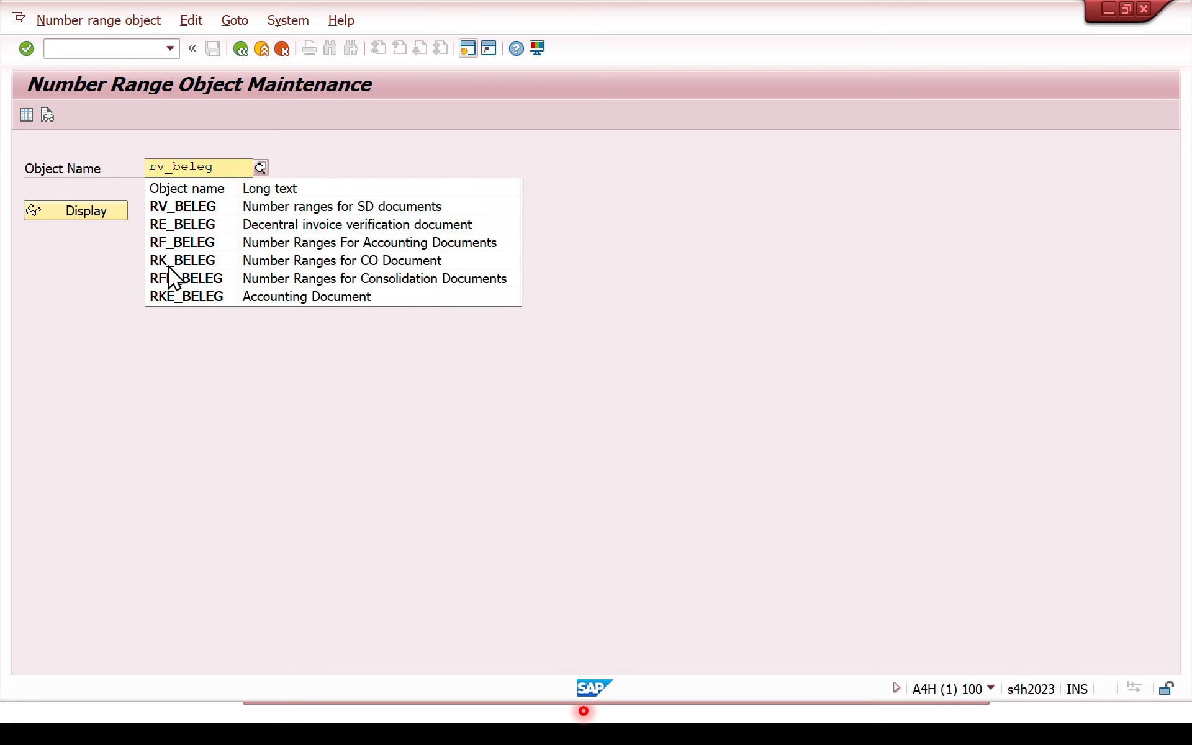
# Step: Open number range object RV_BELEG in change mode and open its SD document intervals for editing
pyautogui.click(203, 210)
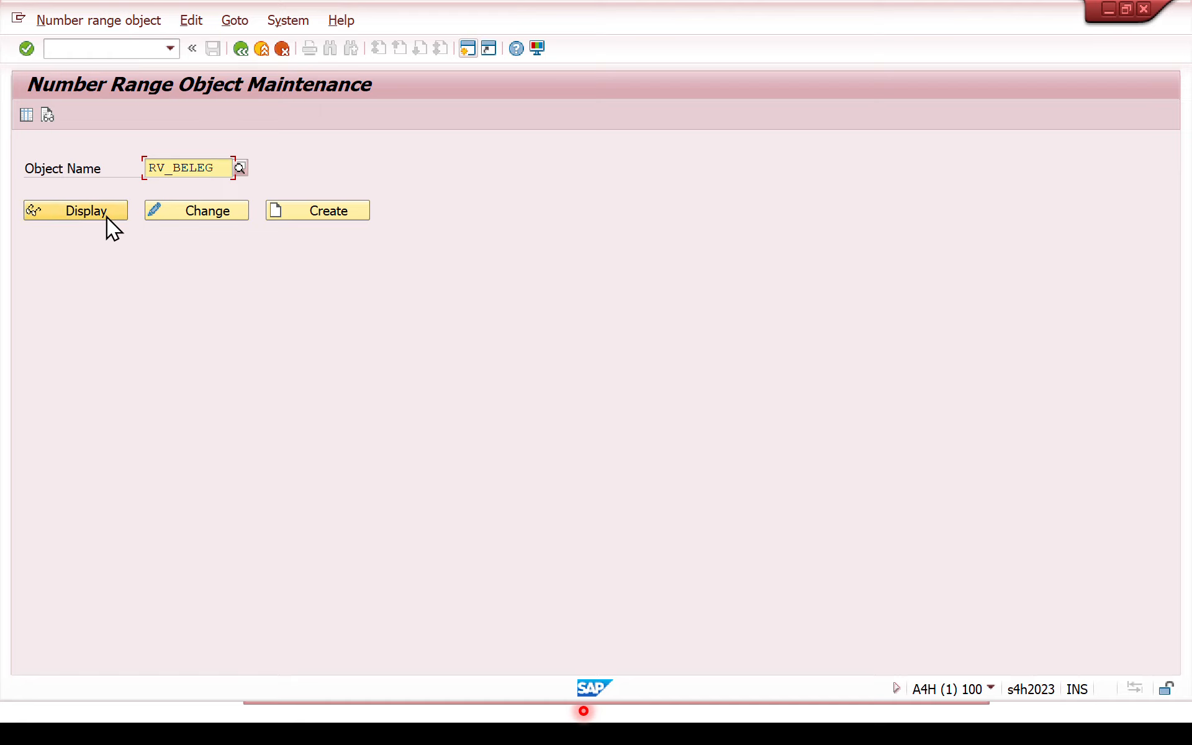
pyautogui.click(155, 211)
pyautogui.press('Return')
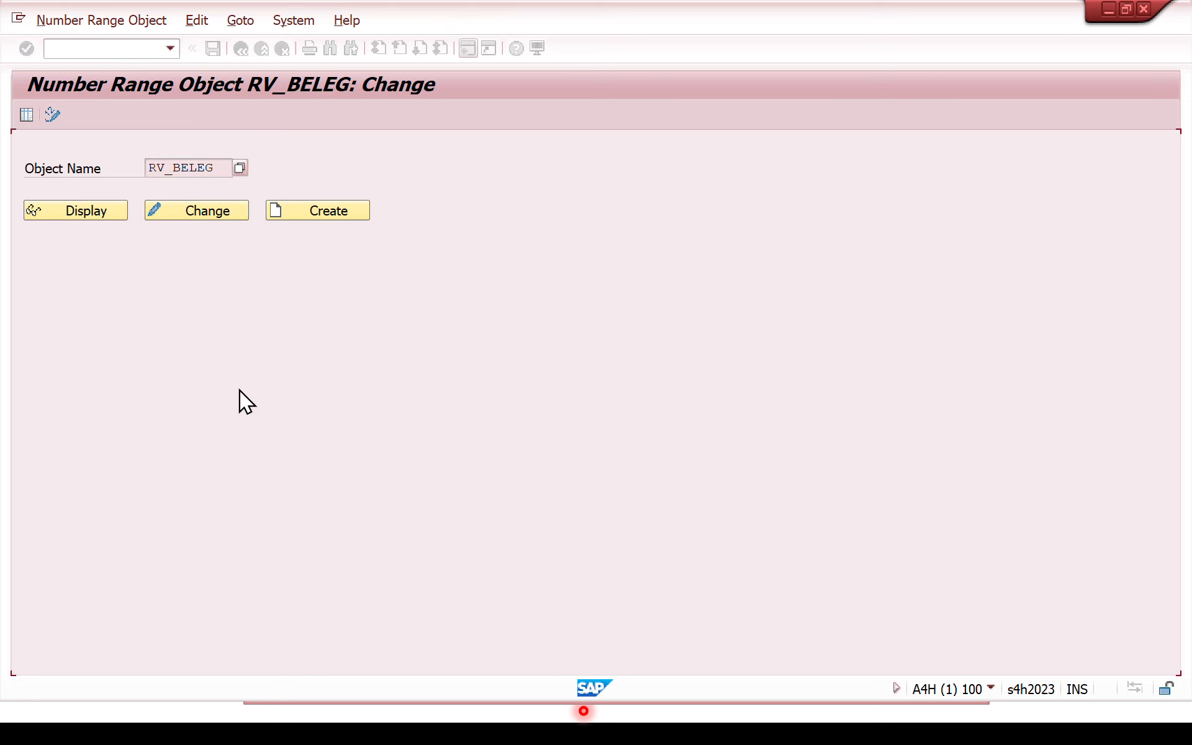
pyautogui.click(27, 114)
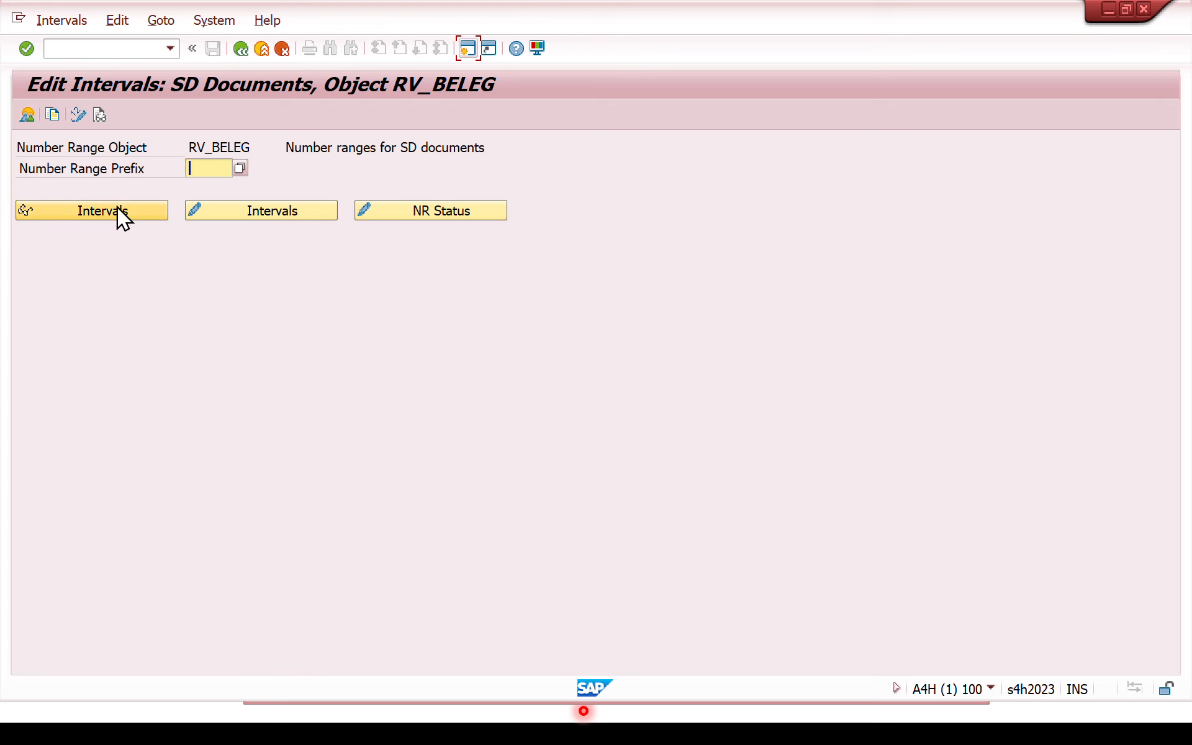
pyautogui.click(227, 210)
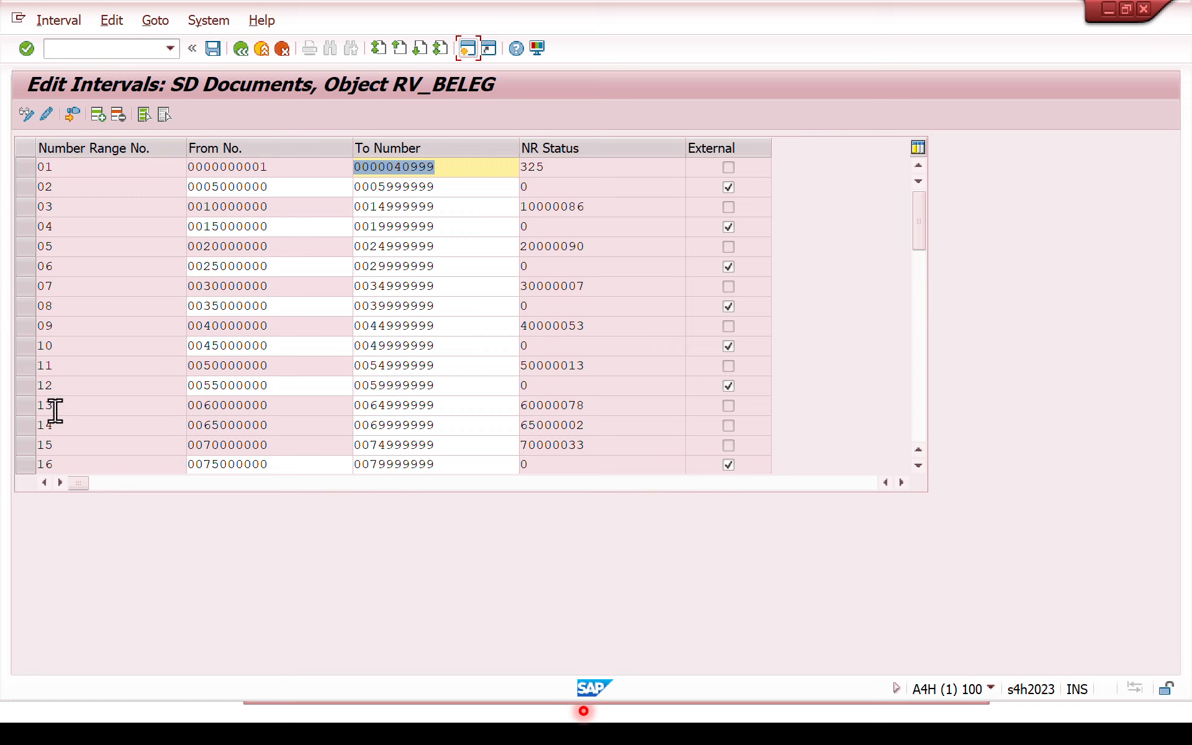
# Step: Remove the External flag from interval 12 of RV_BELEG and save the intervals, accepting the transport notice
pyautogui.click(28, 389)
pyautogui.doubleClick(40, 385)
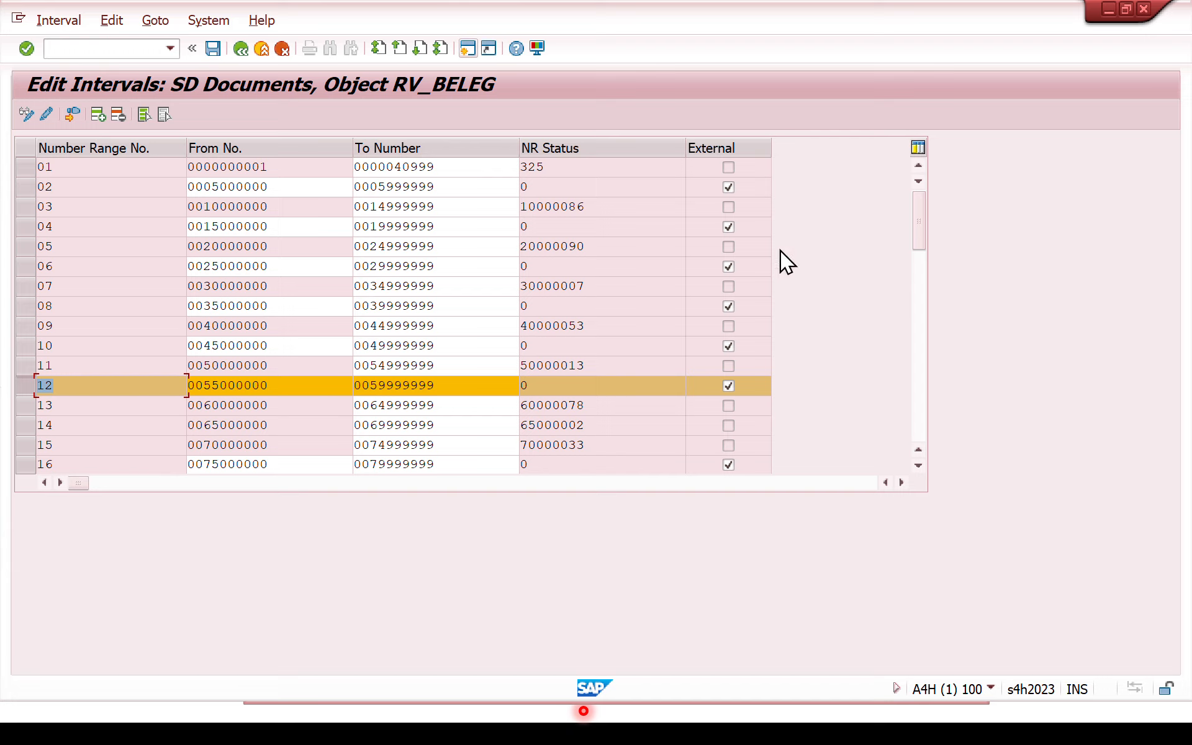
pyautogui.moveTo(922, 238)
pyautogui.mouseDown()
pyautogui.moveTo(933, 310)
pyautogui.moveTo(925, 226)
pyautogui.mouseUp()
pyautogui.click(729, 386)
pyautogui.click(214, 48)
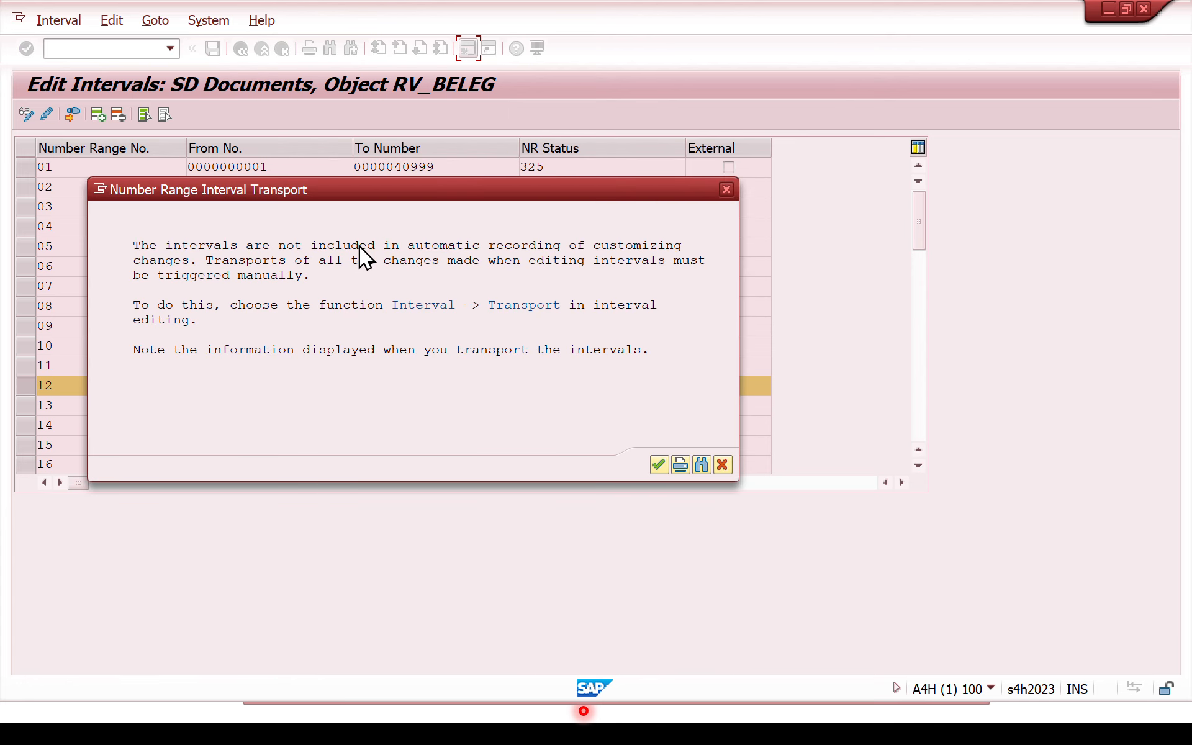
pyautogui.click(659, 464)
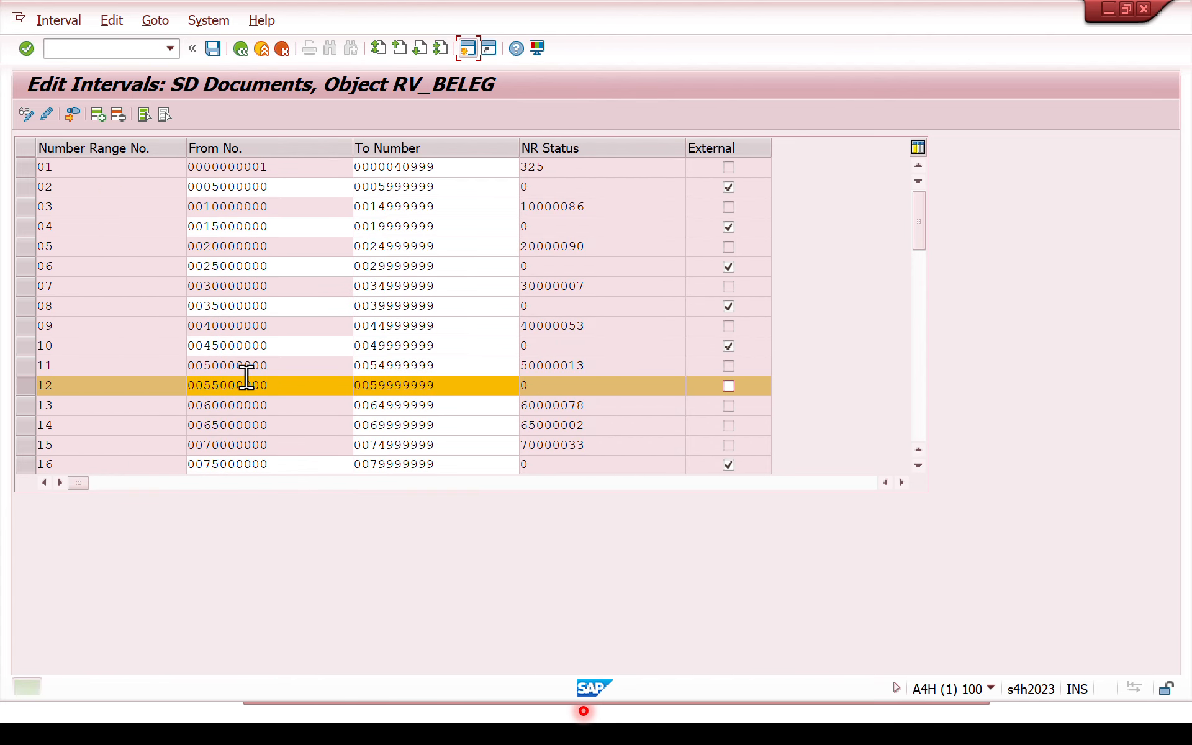
# Step: Leave the number range intervals and open the Define Billing Types overview through its transaction code
pyautogui.click(121, 45)
pyautogui.write('/nv')
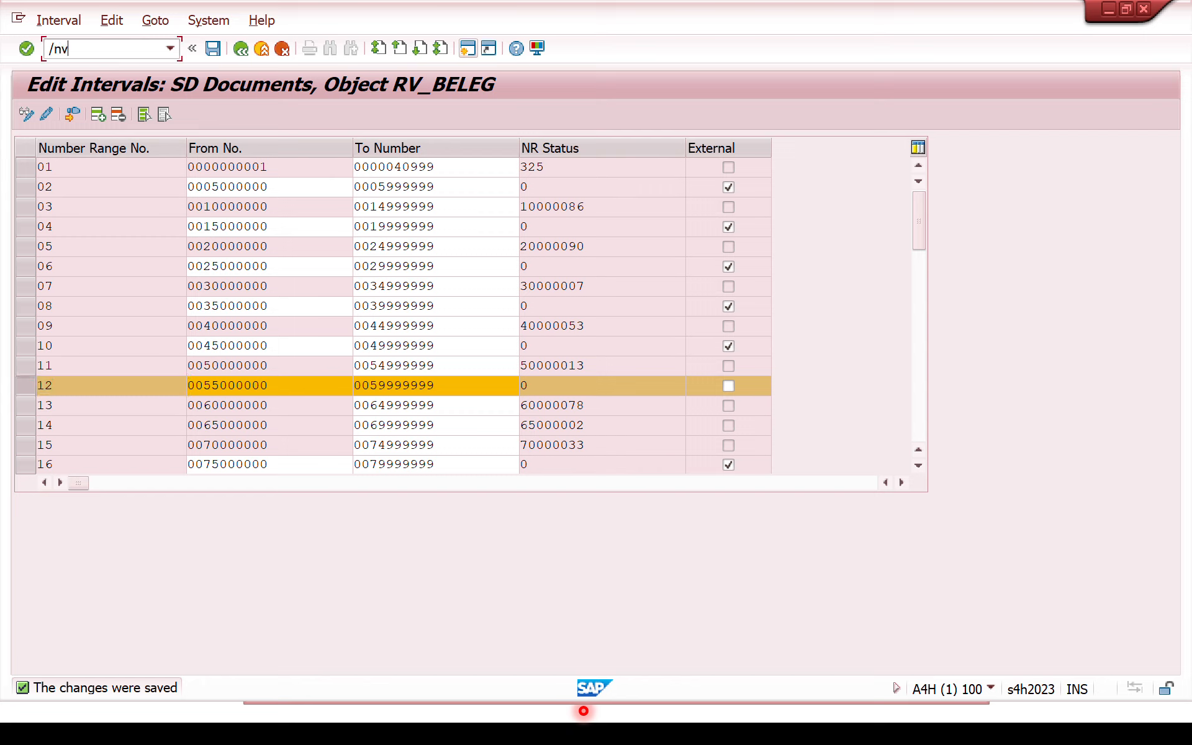
pyautogui.press('BackSpace')
pyautogui.press('BackSpace')
pyautogui.write('/nv')
pyautogui.press('BackSpace')
pyautogui.press('BackSpace')
pyautogui.press('BackSpace')
pyautogui.write('nvn01')
pyautogui.press('Return')
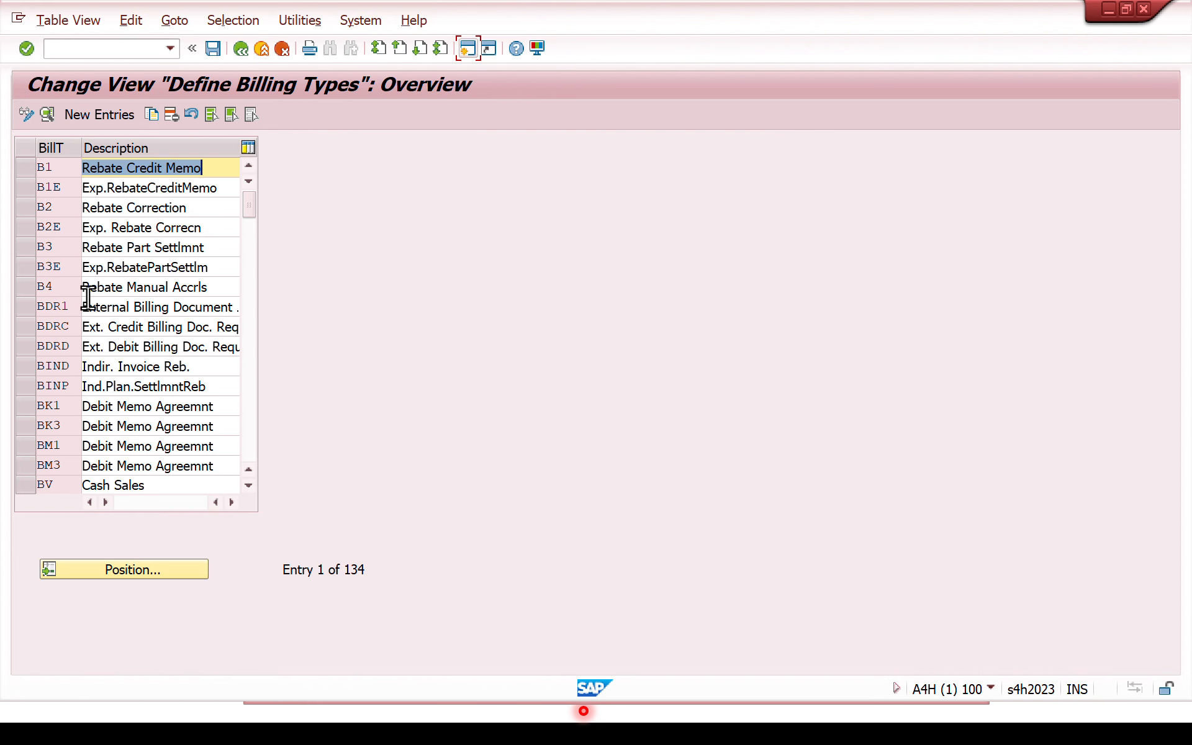
# Step: Locate billing type SAPN in the billing types overview and open its details
pyautogui.click(111, 567)
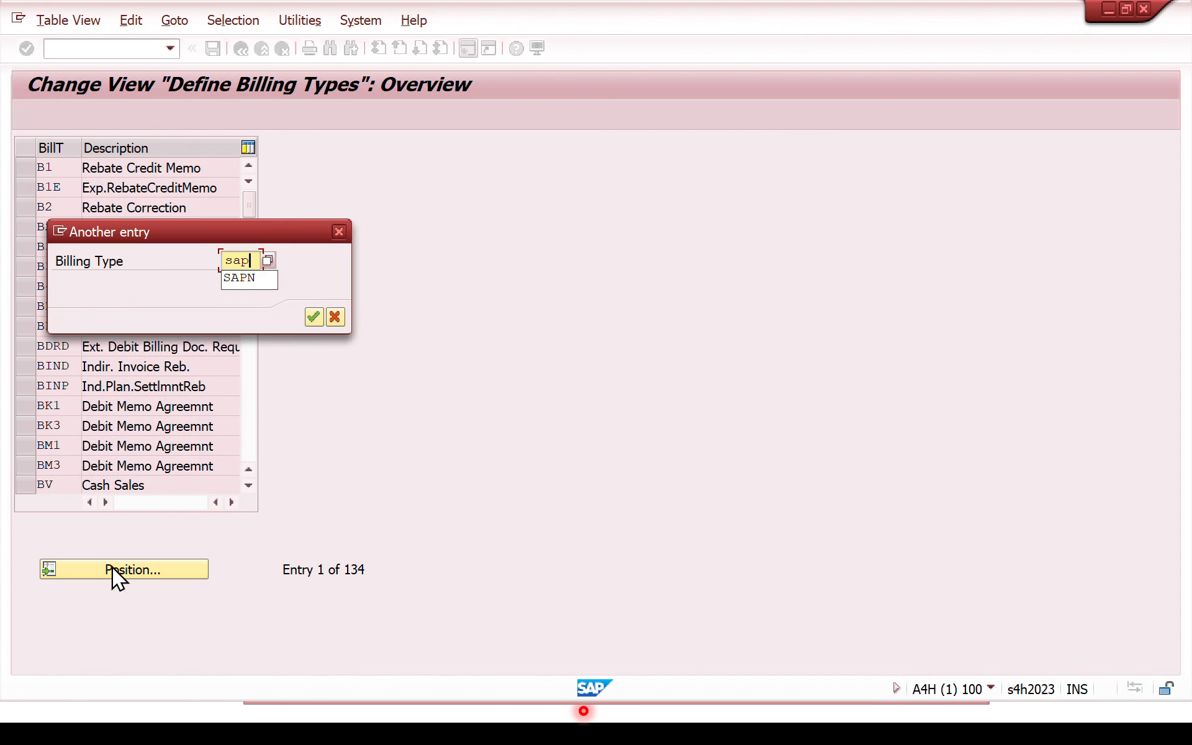
pyautogui.press('Return')
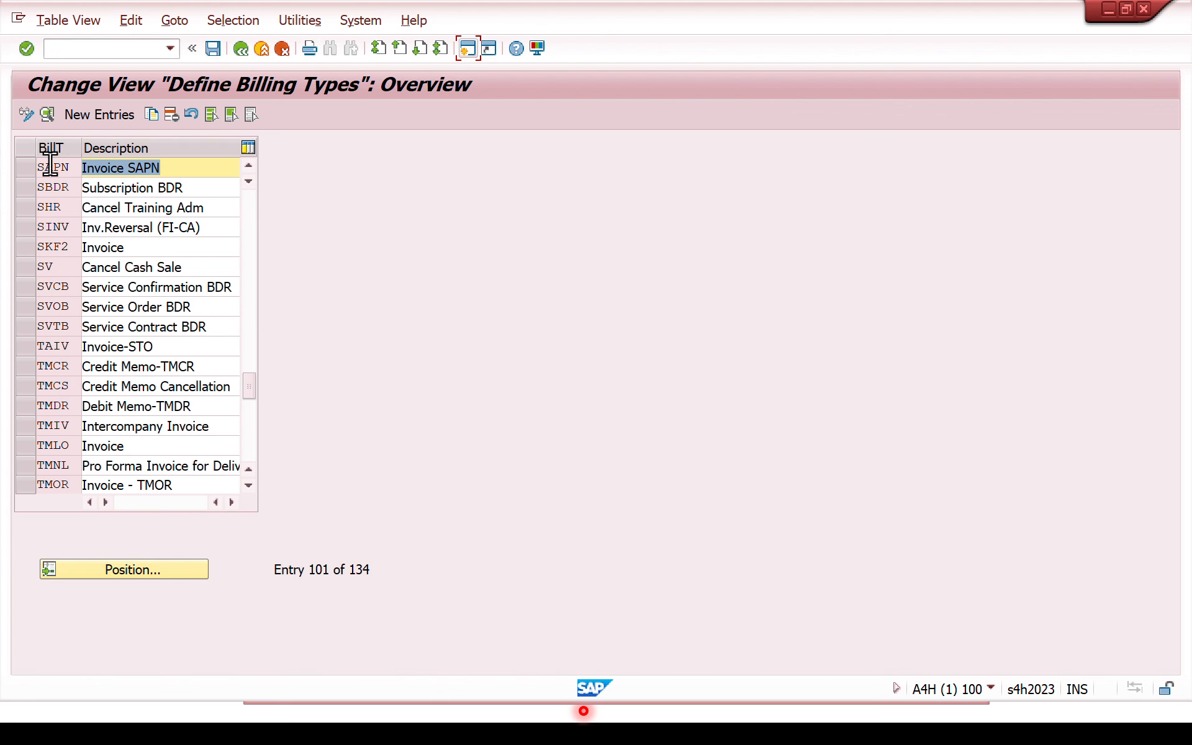
pyautogui.doubleClick(52, 168)
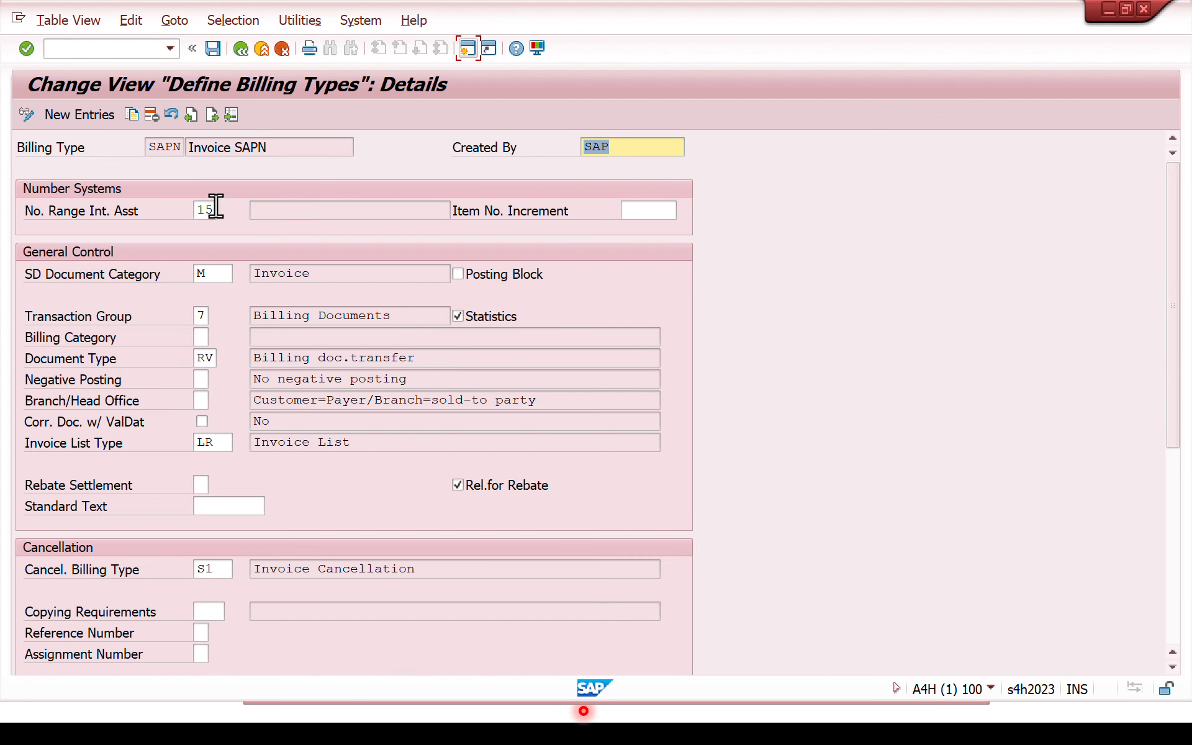
# Step: Set the internal number range assignment of billing type SAPN to 12 and save it under the proposed customizing request
pyautogui.click(211, 211)
pyautogui.press('BackSpace')
pyautogui.write('2')
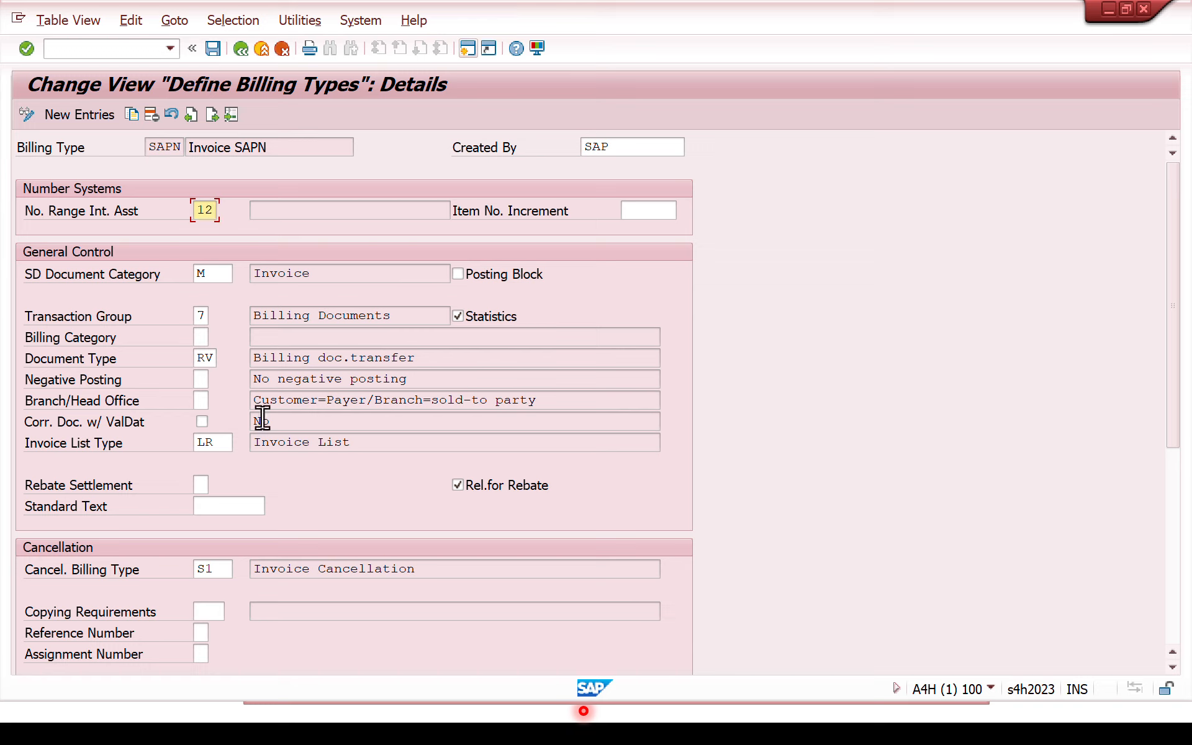
pyautogui.press('Return')
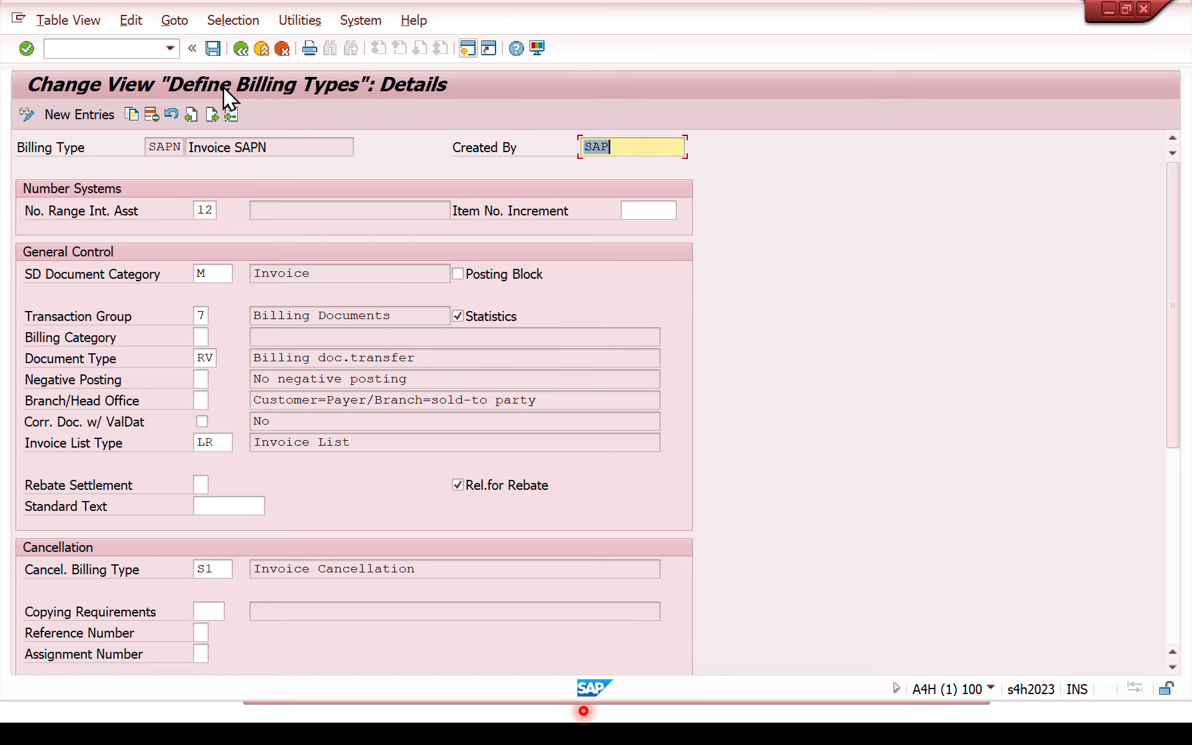
pyautogui.click(214, 50)
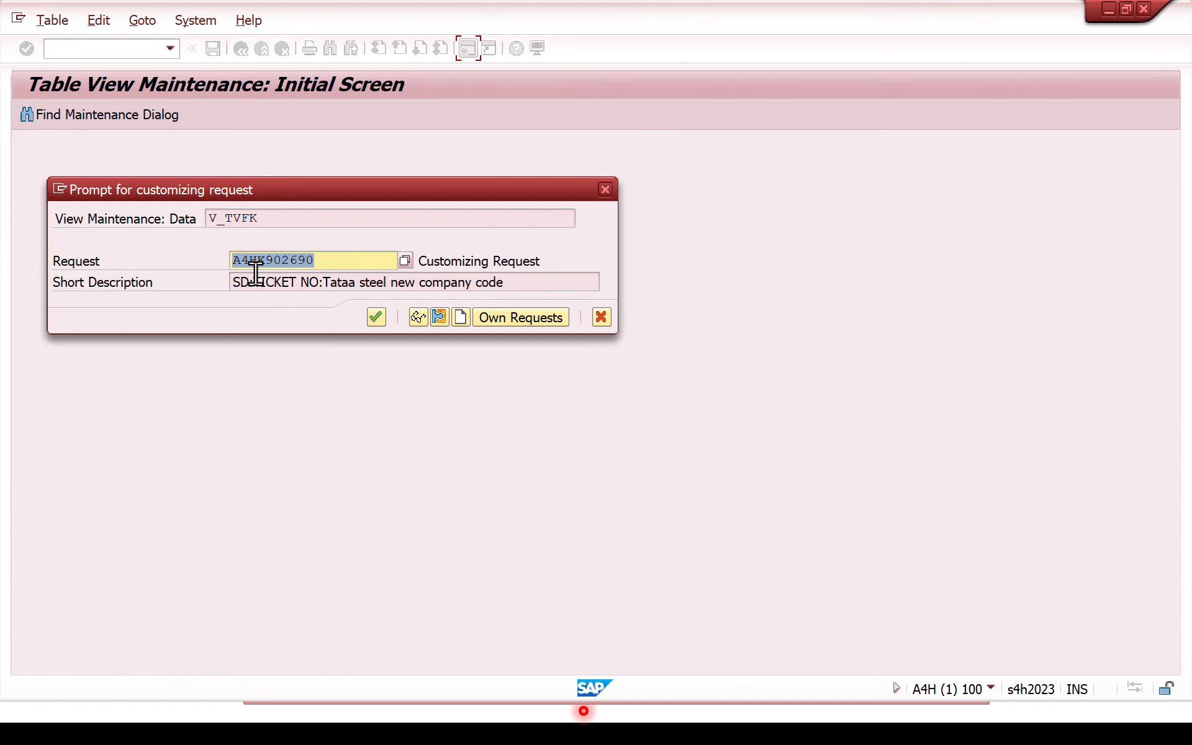
pyautogui.click(375, 317)
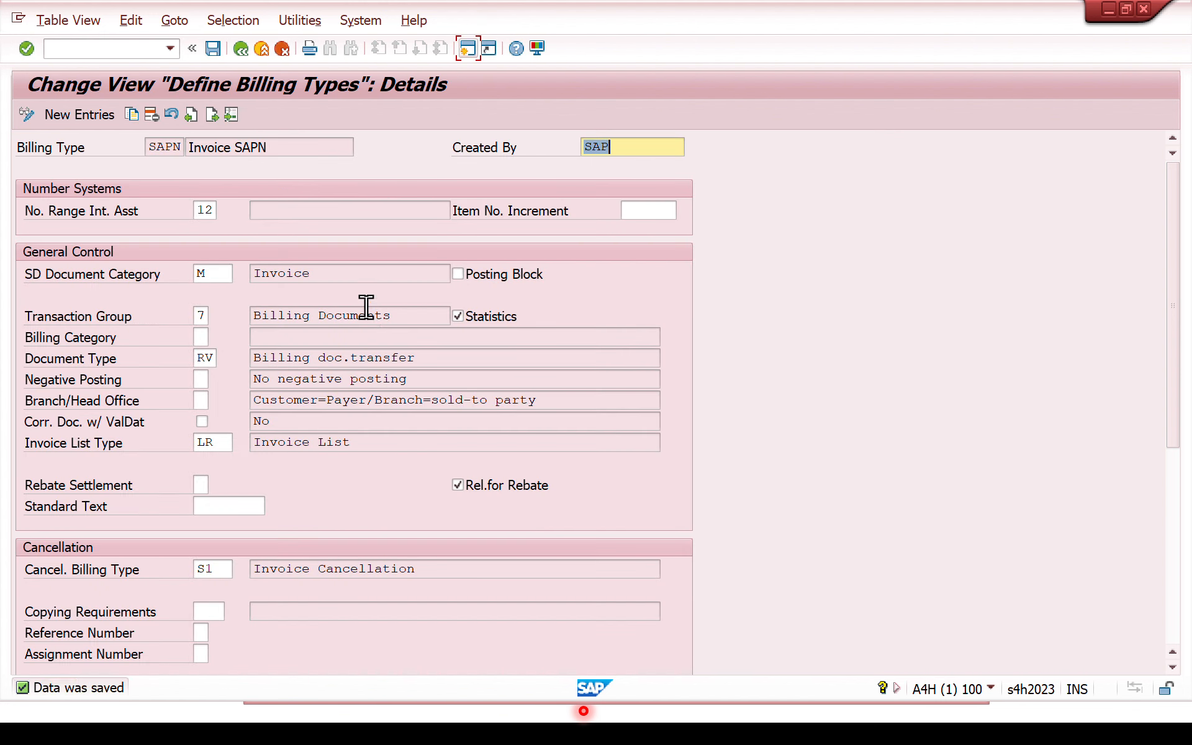
# Step: Close the session with the billing type details and the idle SAP Easy Access session
pyautogui.click(126, 49)
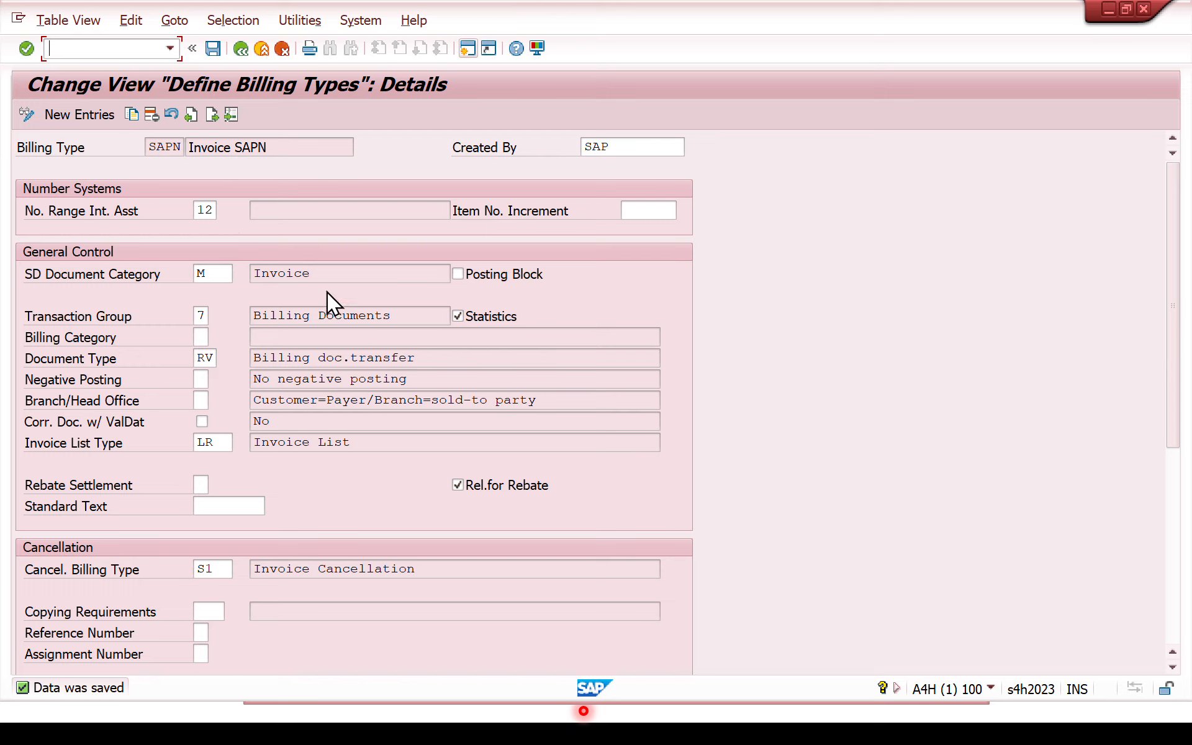
pyautogui.click(1144, 13)
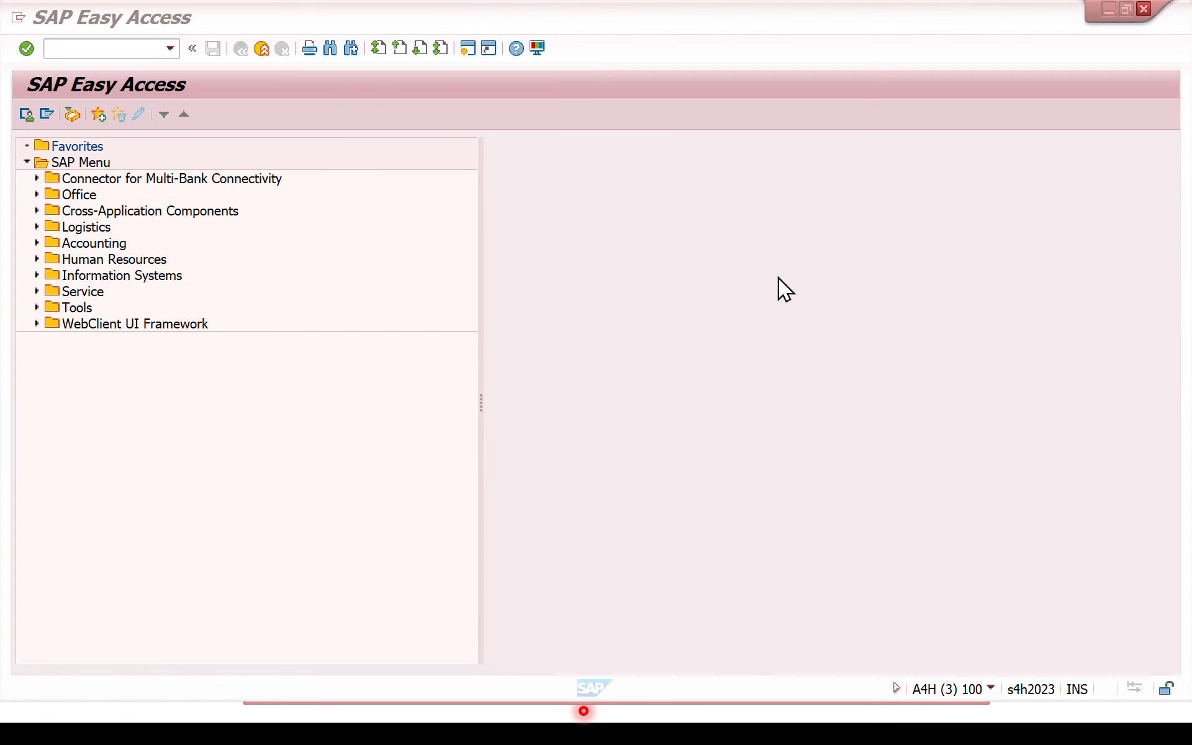
pyautogui.click(1142, 10)
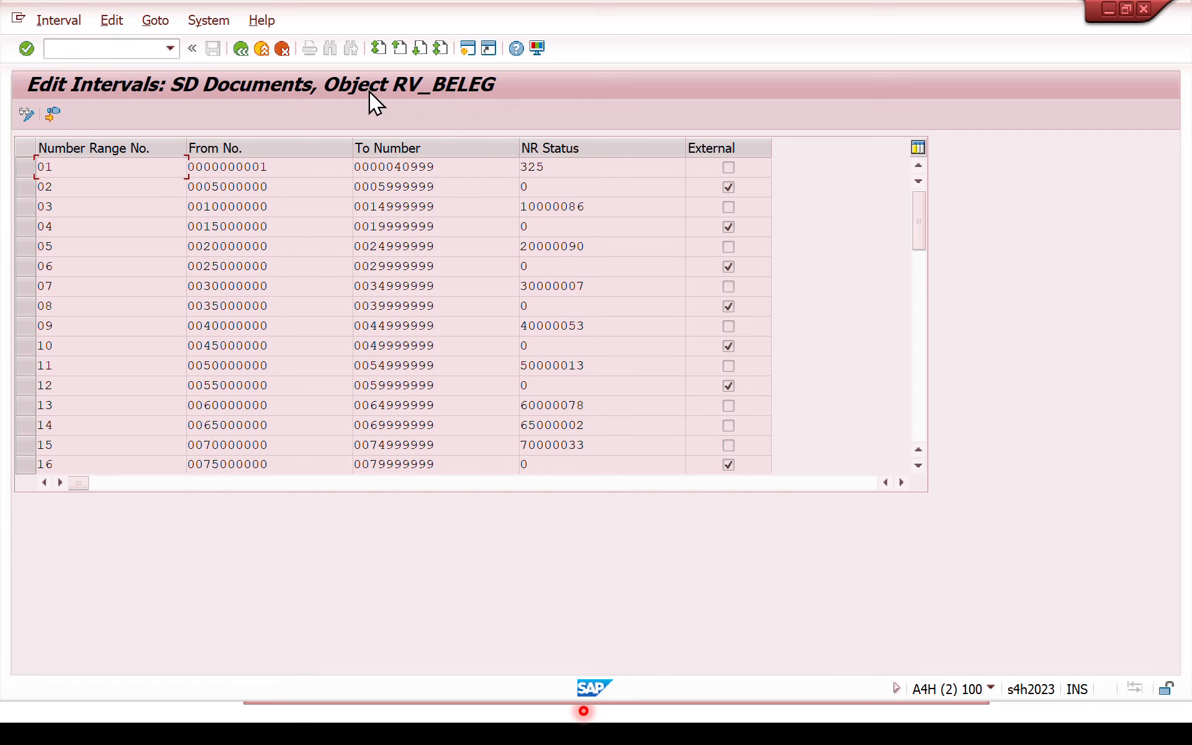
# Step: Start transaction FBN1 in a new session and open the accounting document intervals of company code SAPN for editing
pyautogui.click(468, 51)
pyautogui.write('fbn1')
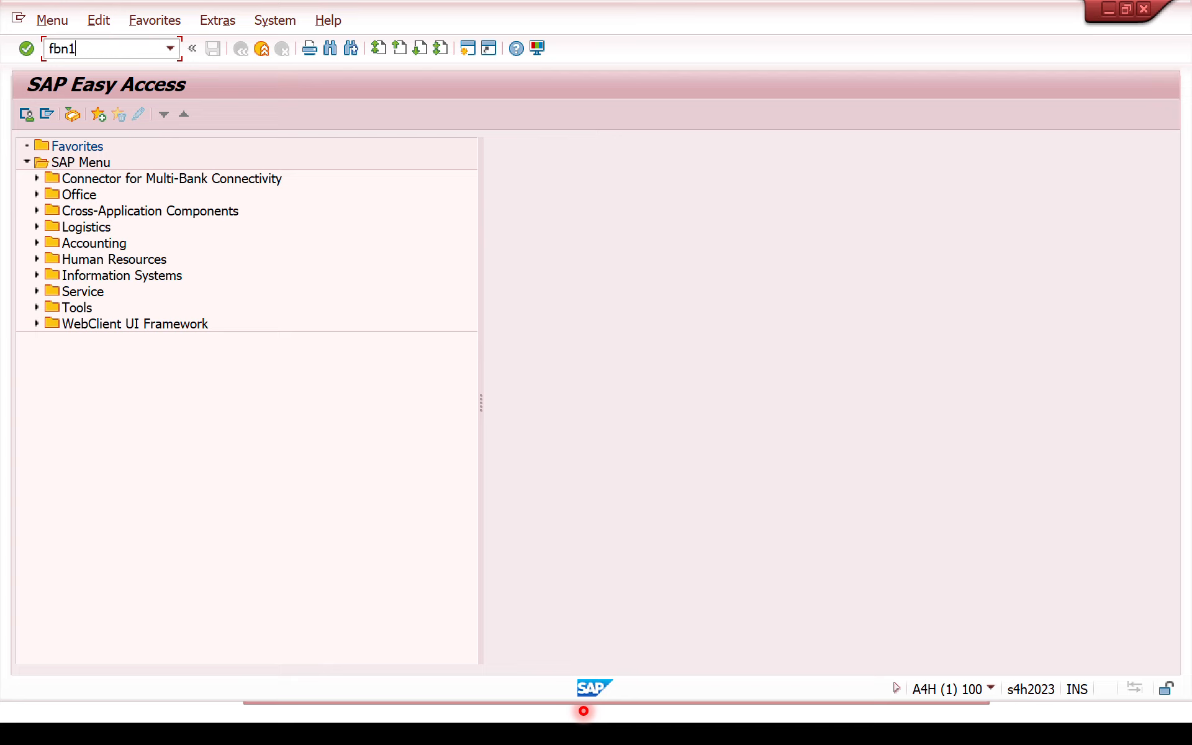
pyautogui.press('Return')
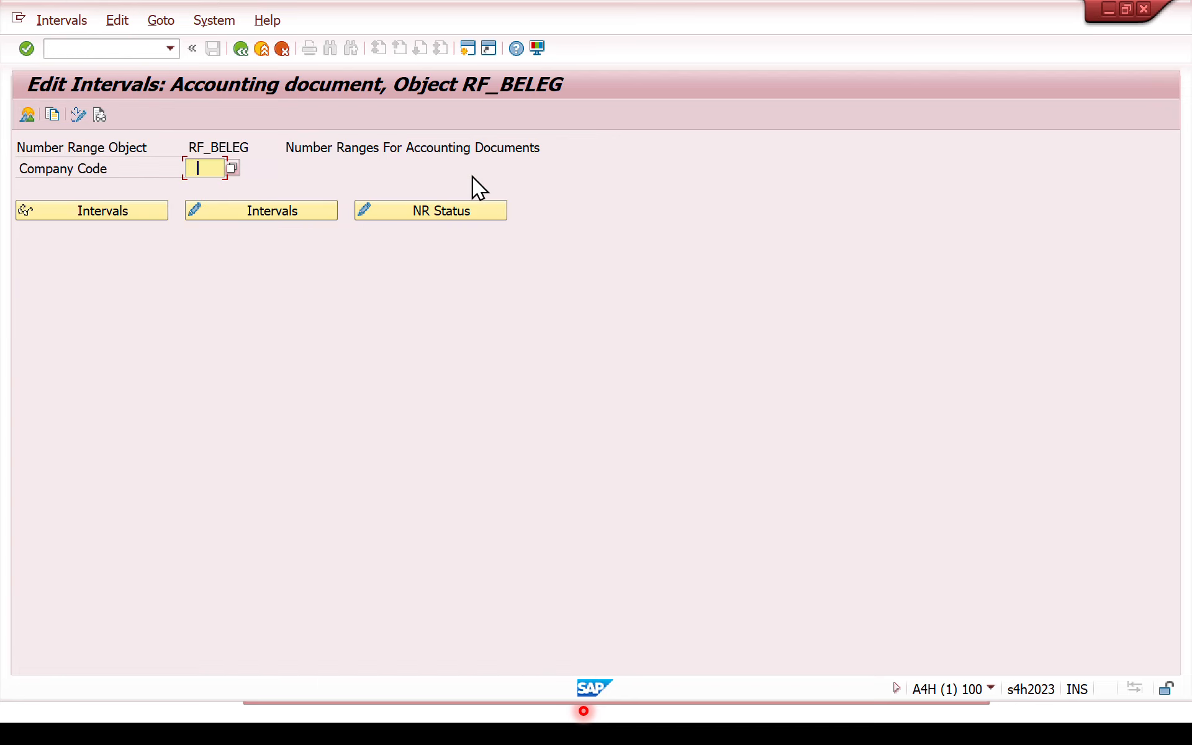
pyautogui.write('SAPN')
pyautogui.click(218, 219)
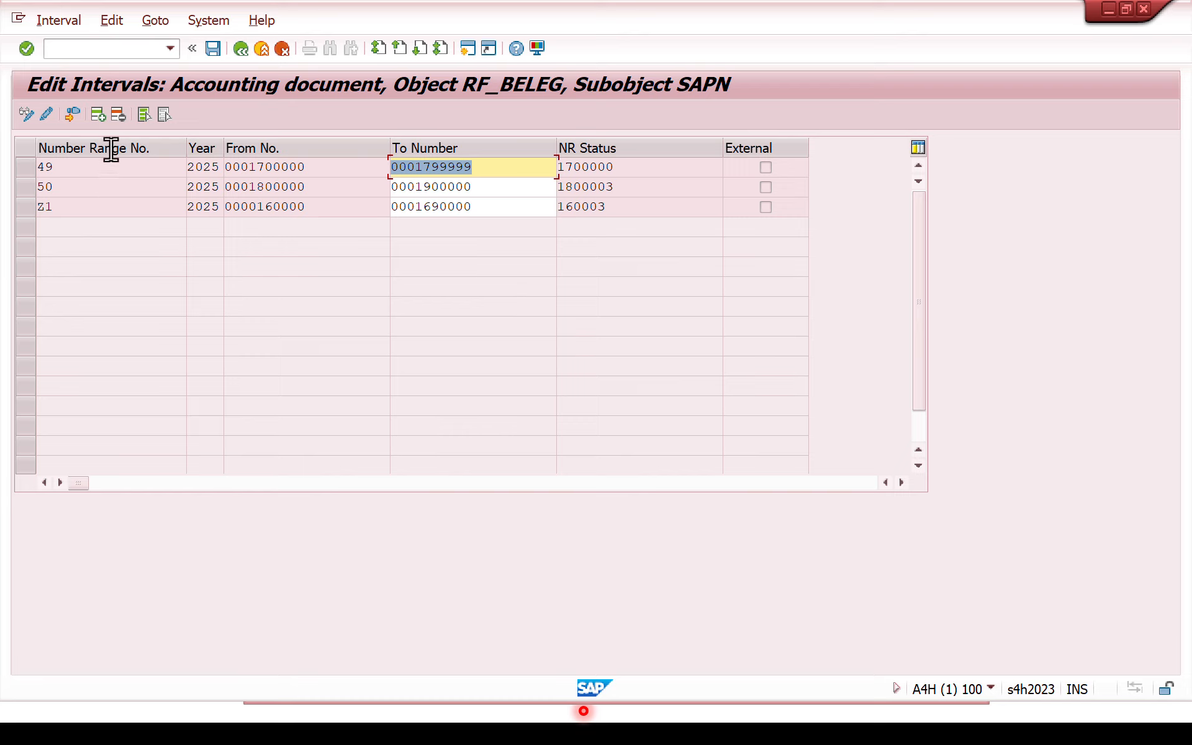
# Step: Insert a new accounting document interval with number range 12 and year 2025 for company code SAPN
pyautogui.click(97, 114)
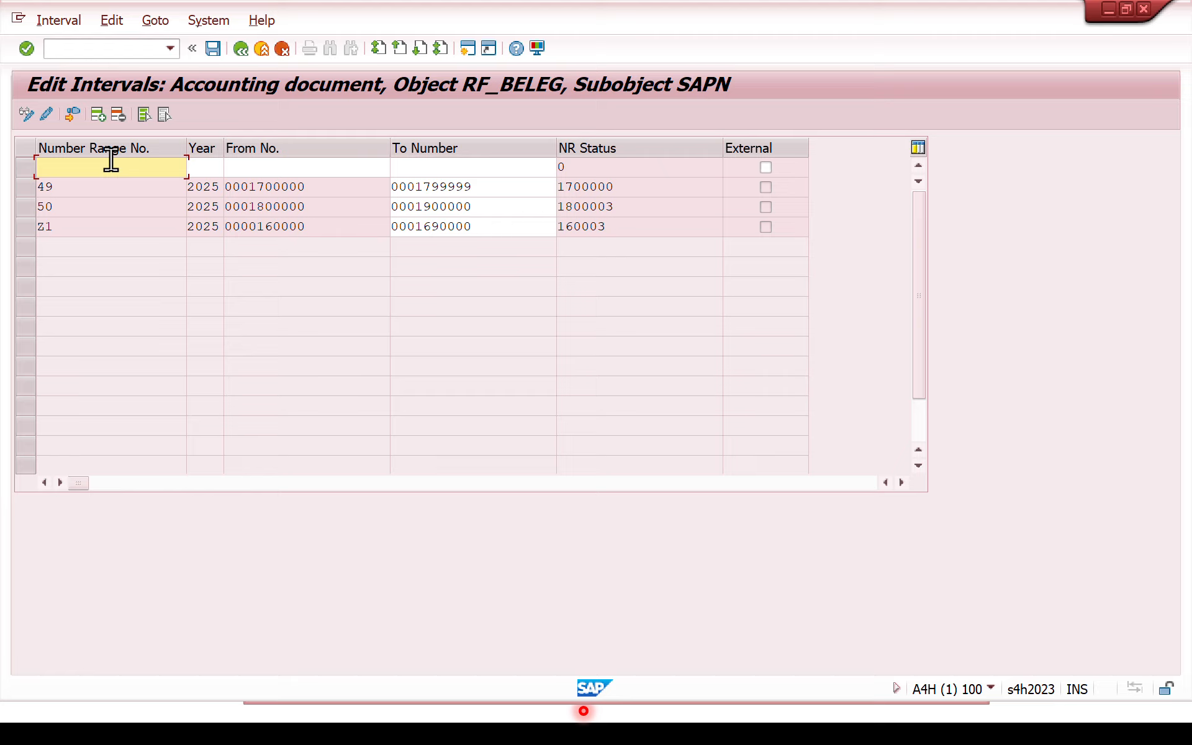
pyautogui.write('12')
pyautogui.click(205, 169)
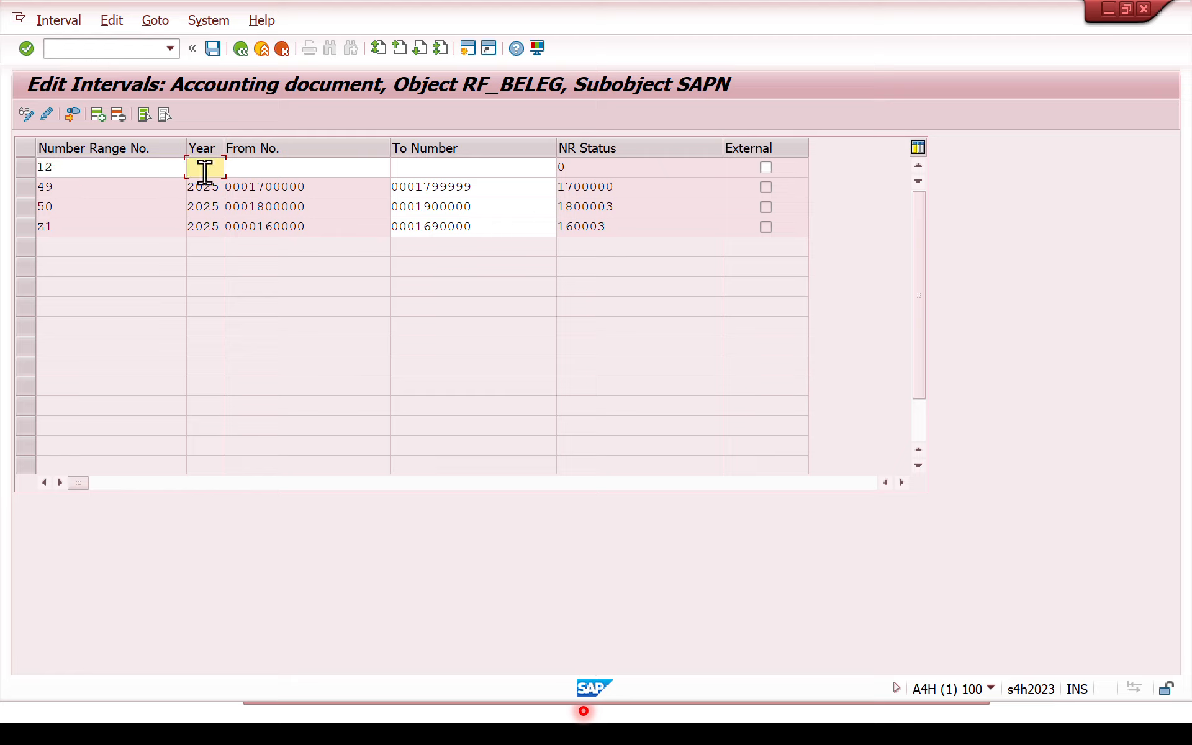
pyautogui.write('2025')
pyautogui.click(265, 168)
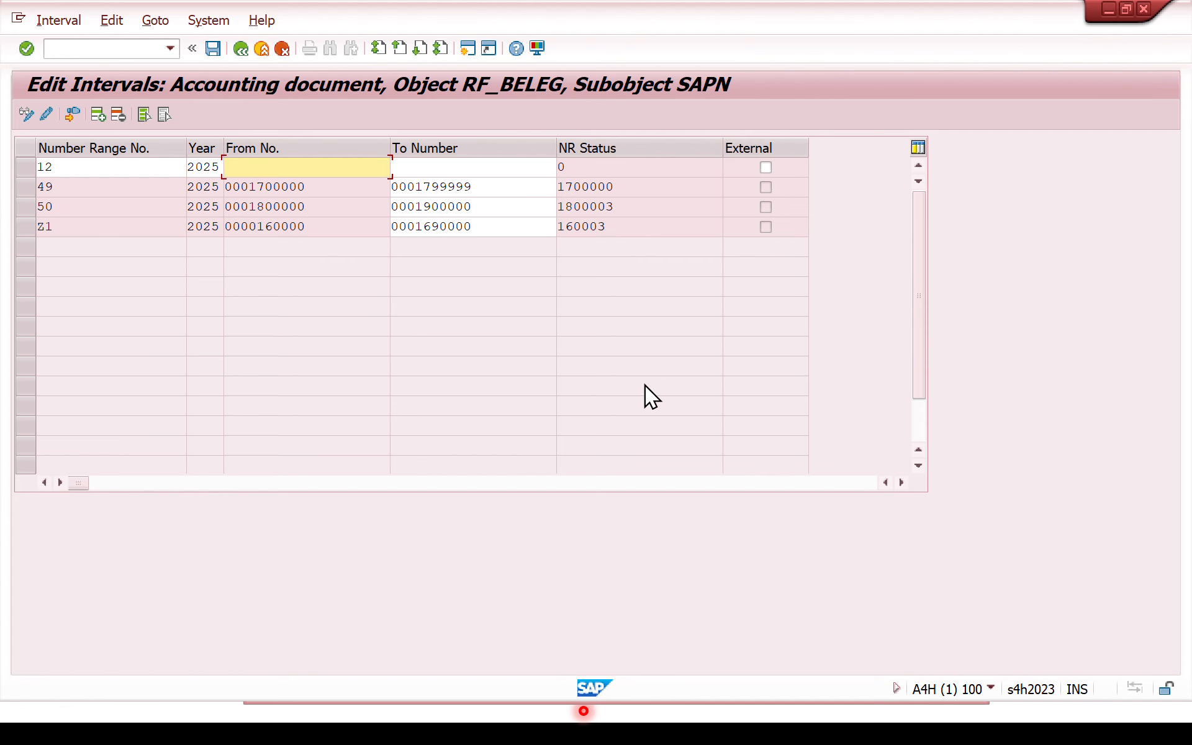
pyautogui.hotkey('alt', 'Tab')
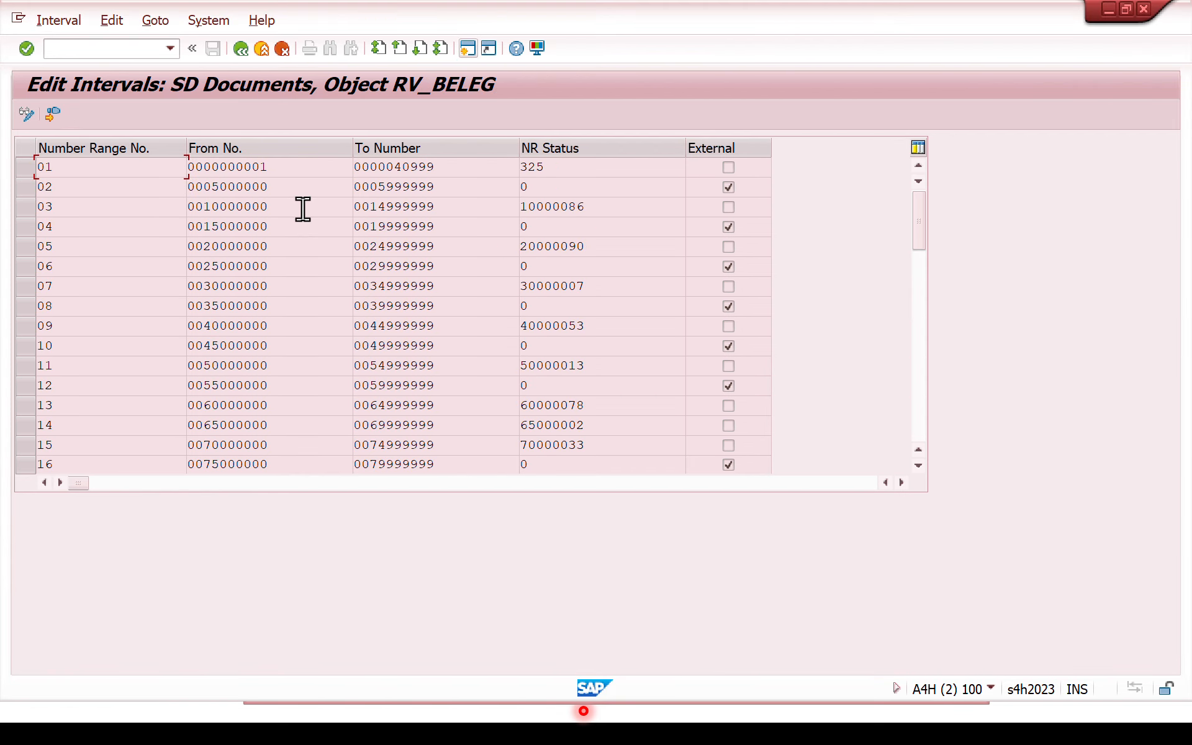
pyautogui.click(231, 386)
pyautogui.hotkey('ctrl', 'y')
pyautogui.moveTo(183, 380); pyautogui.dragTo(435, 386)
pyautogui.hotkey('ctrl', 'c')
pyautogui.hotkey('ctrl', 'y')
pyautogui.moveTo(190, 381); pyautogui.dragTo(403, 385)
pyautogui.hotkey('ctrl', 'c')
pyautogui.hotkey('alt', 'Tab')
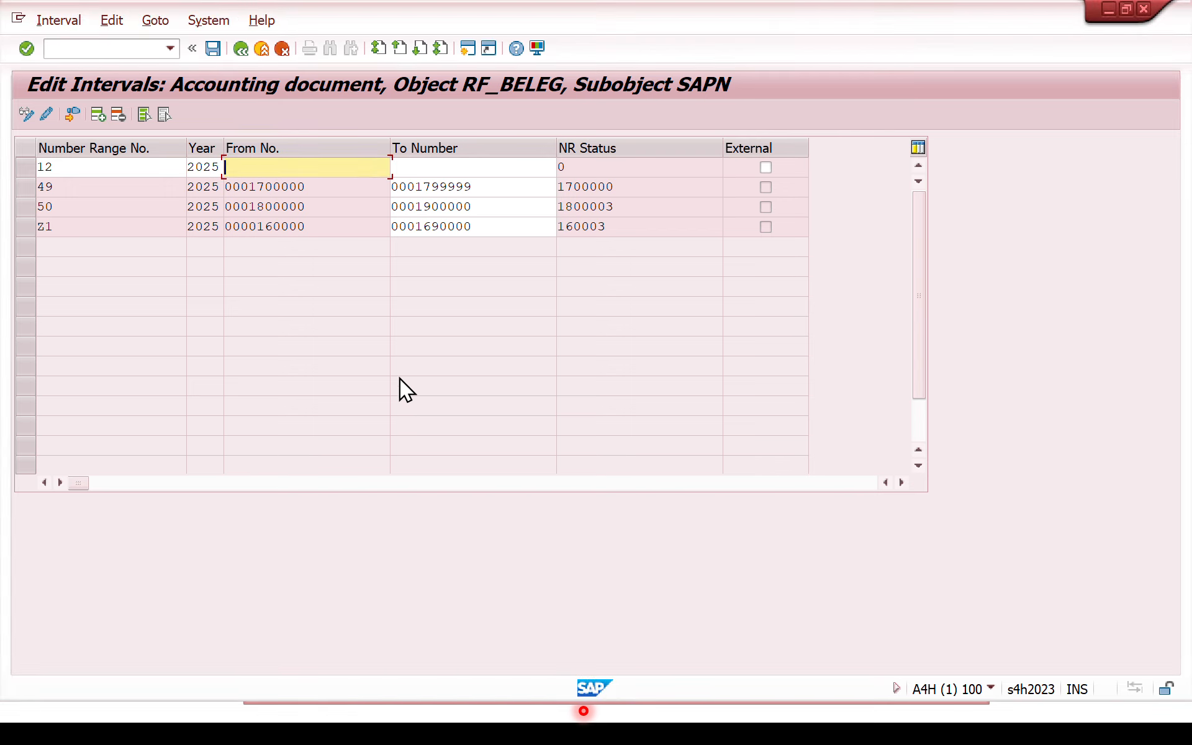
pyautogui.hotkey('ctrl', 'v')
pyautogui.hotkey('shift', 'End')
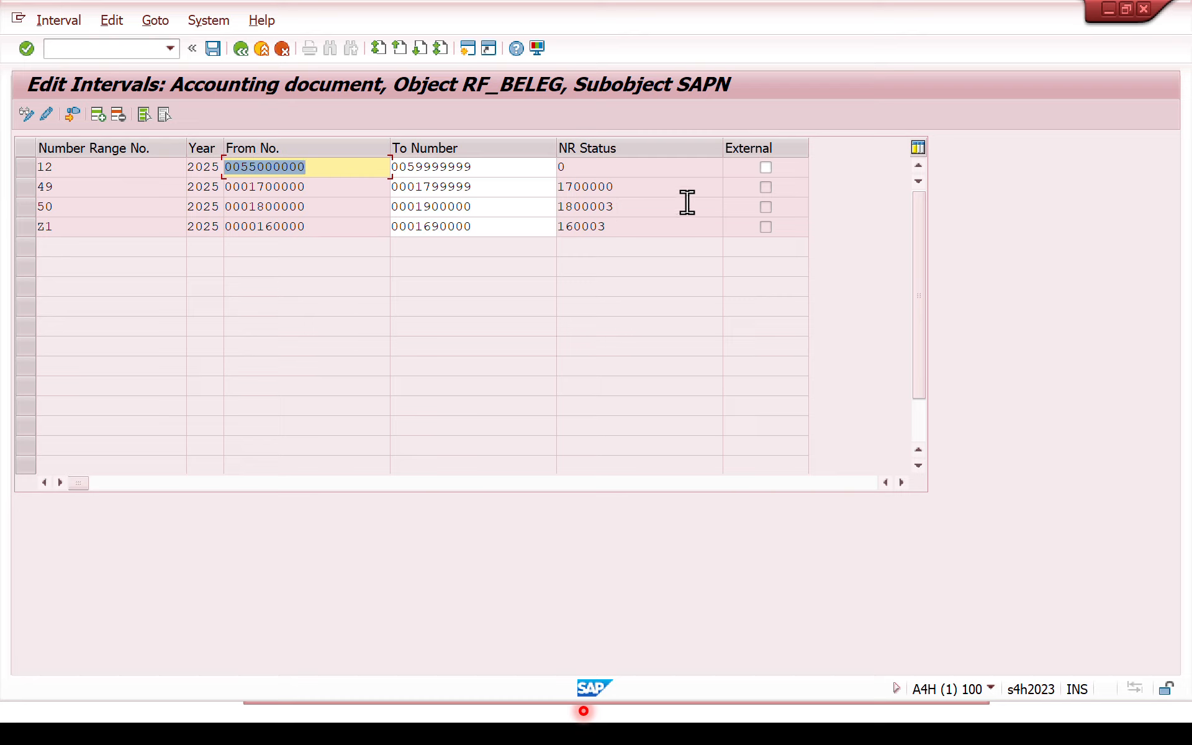
# Step: Flag accounting interval 12 as External and save the intervals, accepting the transport notice
pyautogui.click(764, 168)
pyautogui.click(211, 51)
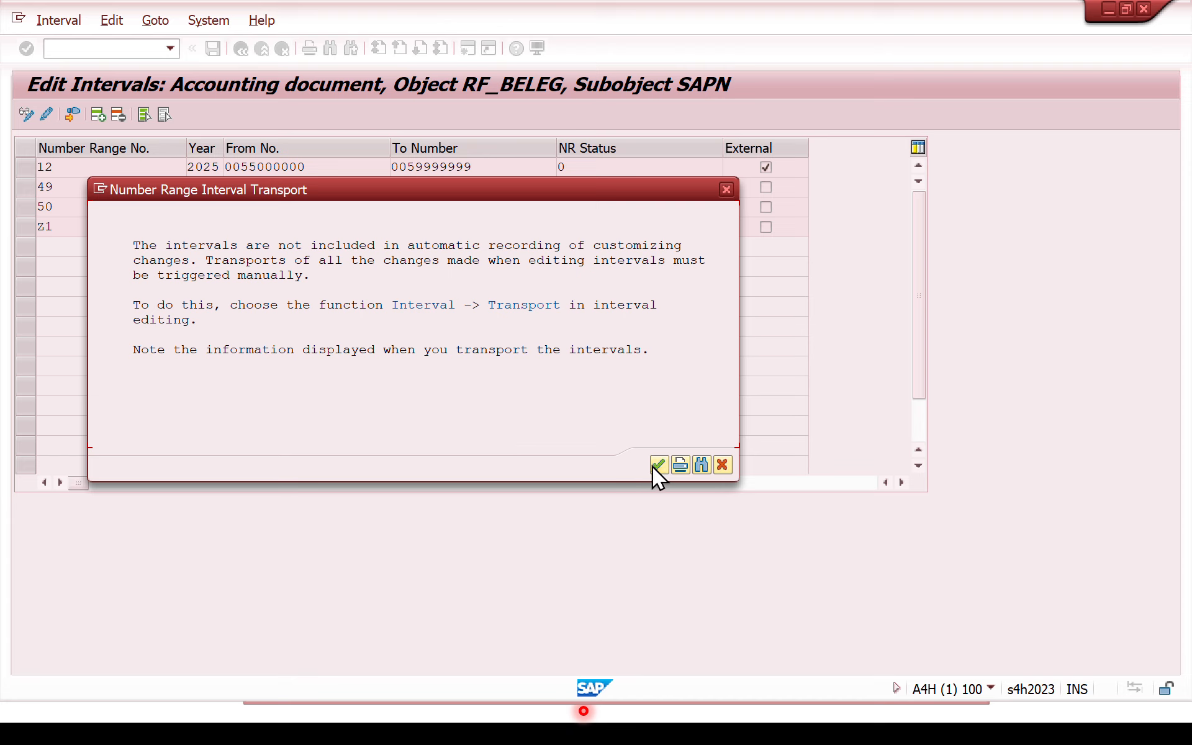
pyautogui.click(655, 468)
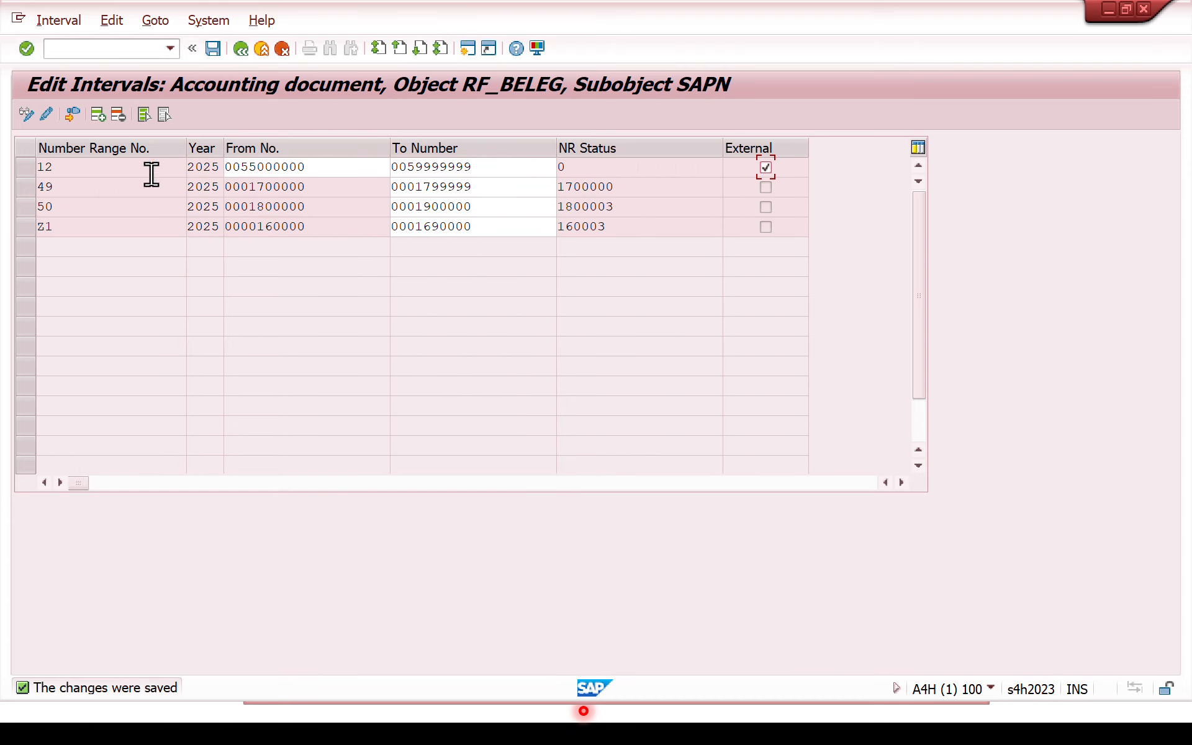
# Step: Start transaction OBA7 to open the document types overview
pyautogui.click(102, 51)
pyautogui.write('/noba7')
pyautogui.press('Return')
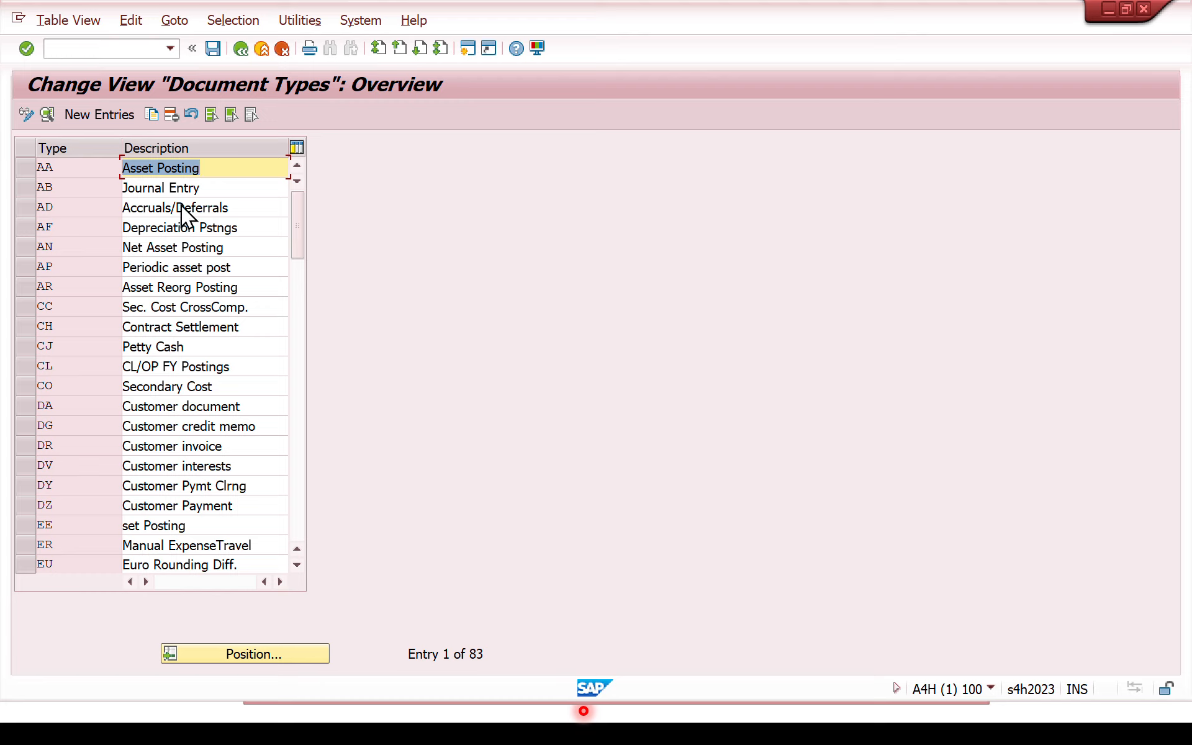
# Step: Set the number range of document type RV to 12 and save the change in the proposed customizing request
pyautogui.click(209, 661)
pyautogui.write('RV')
pyautogui.press('Return')
pyautogui.doubleClick(69, 168)
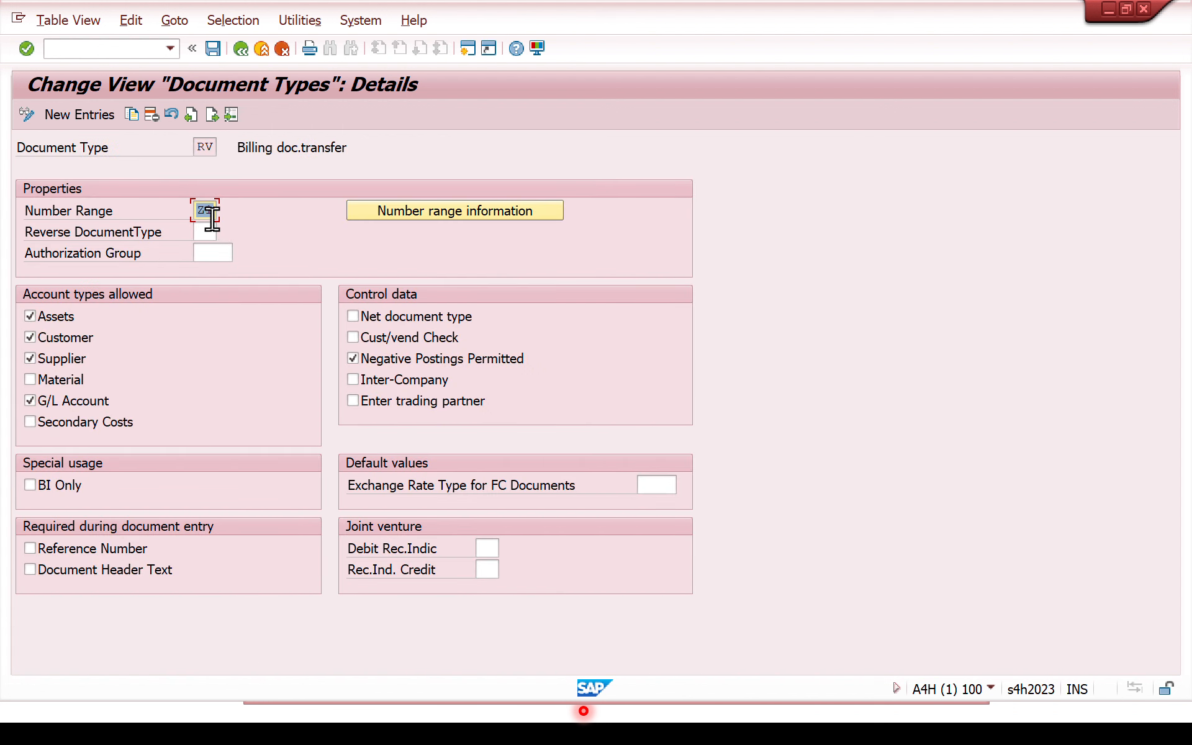
pyautogui.write('12')
pyautogui.press('Return')
pyautogui.click(213, 52)
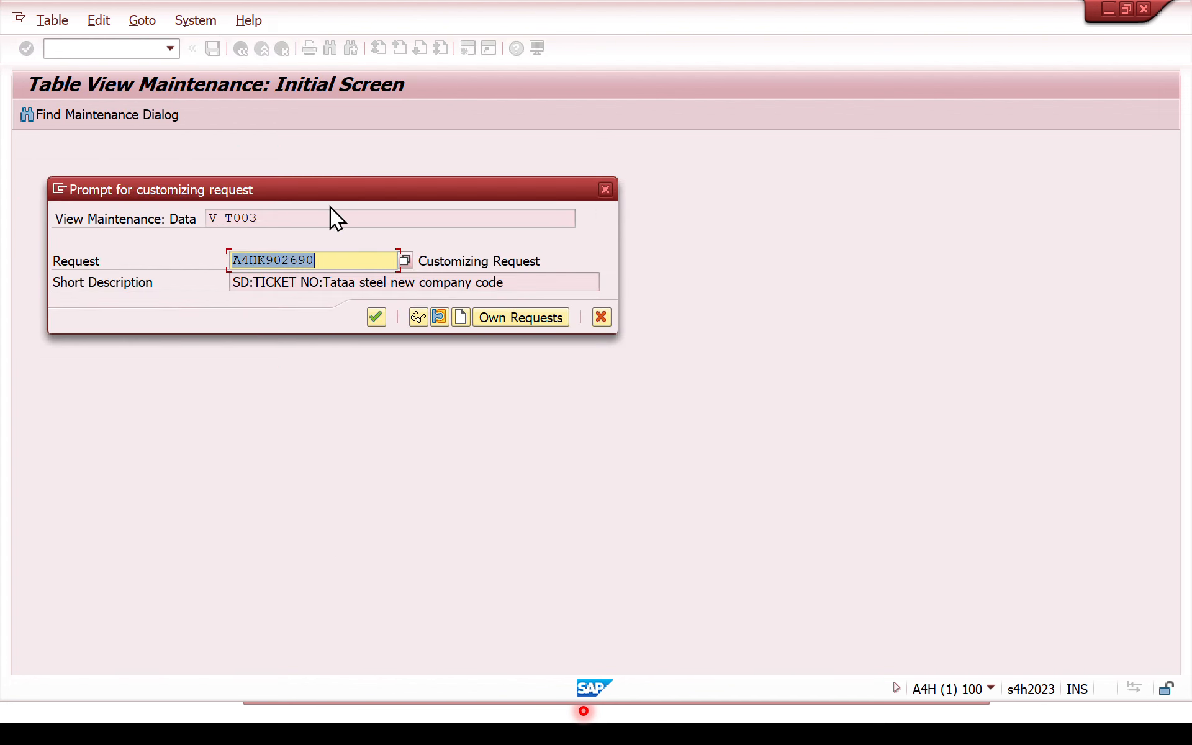
pyautogui.click(373, 318)
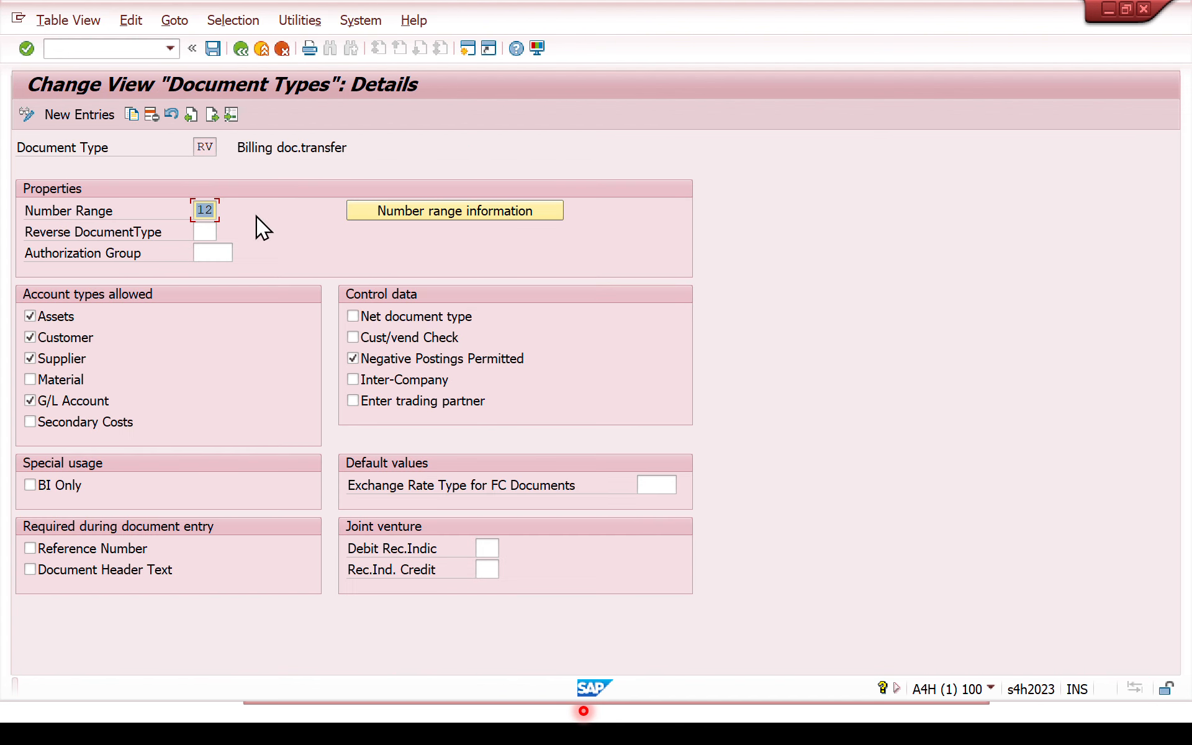
# Step: Start transaction VA01 and begin a sales order of type SAPN for sales organization SAPN, distribution channel FI and division FI
pyautogui.click(114, 45)
pyautogui.write('/n')
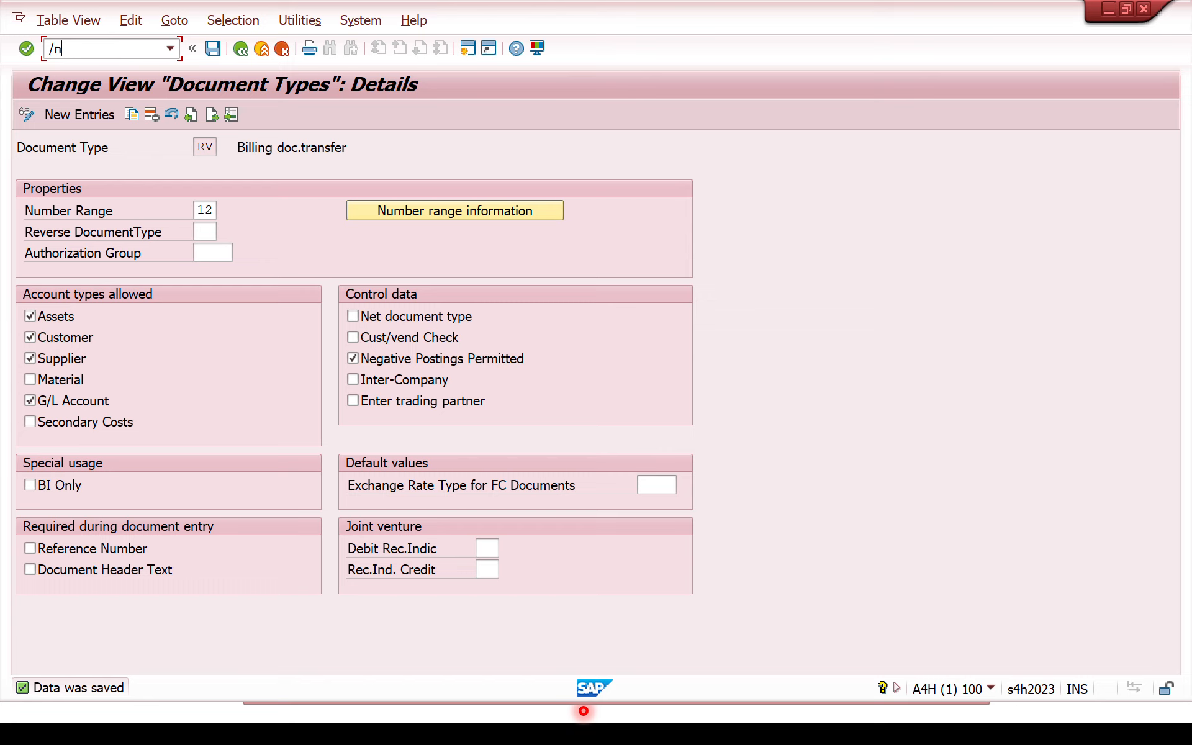
pyautogui.write('va01')
pyautogui.press('Return')
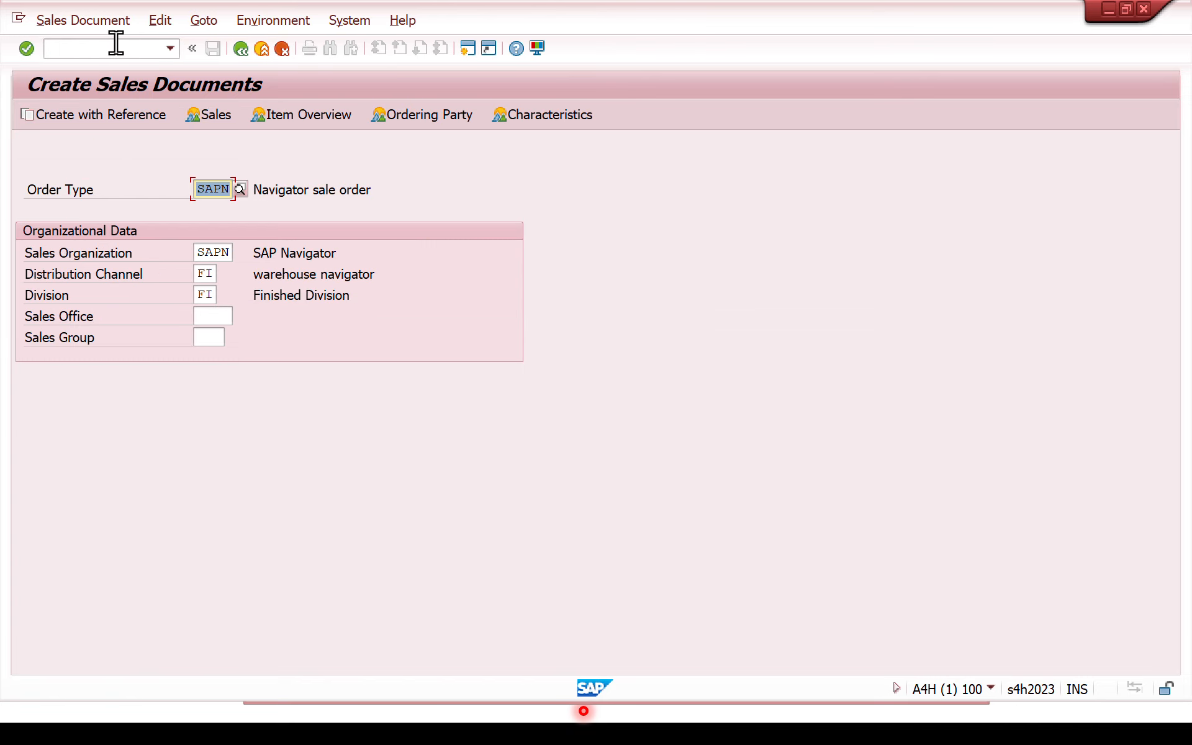
pyautogui.press('Return')
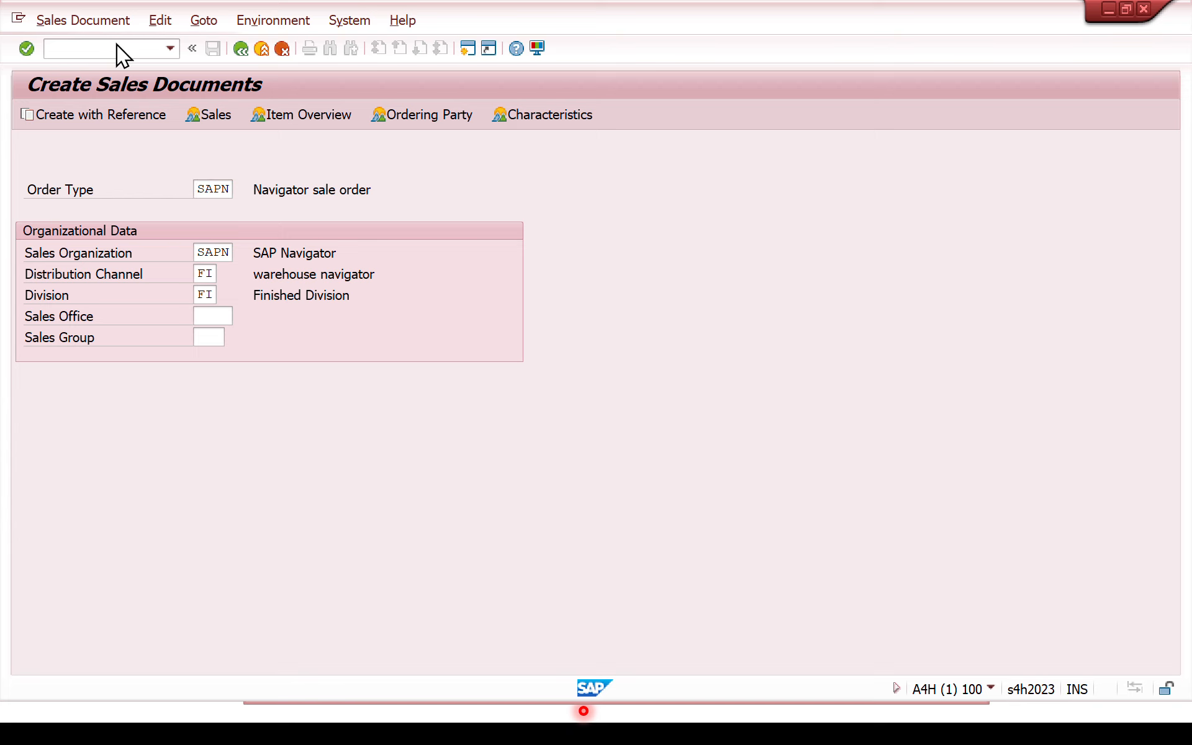
# Step: Fill in the most recently used sold-to party and enter "same number" as the customer reference
pyautogui.press('Down')
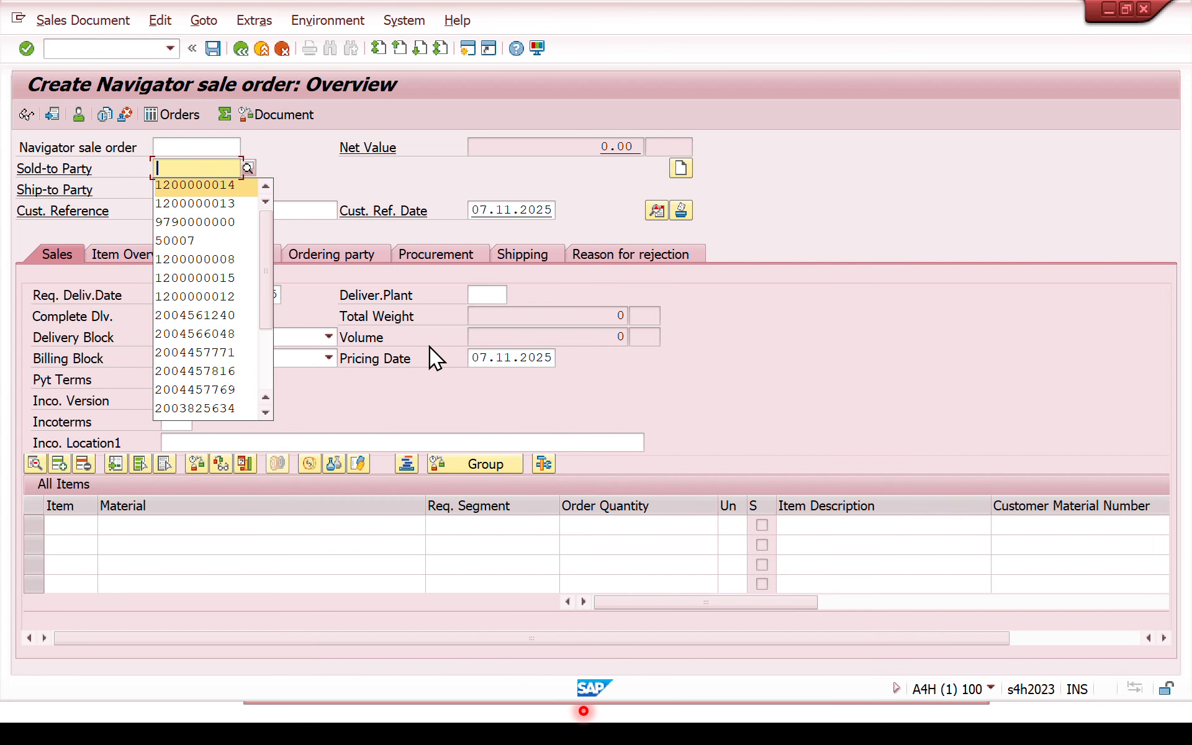
pyautogui.press('Return')
pyautogui.press('Return')
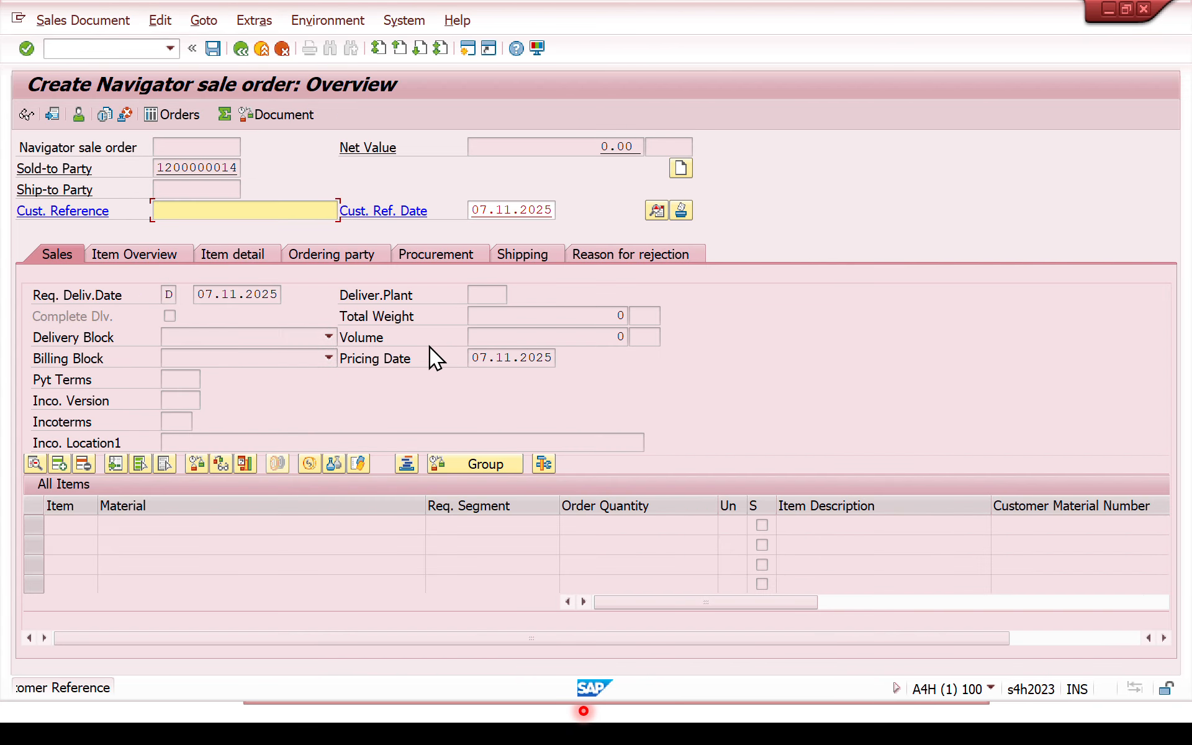
pyautogui.write('same nuber')
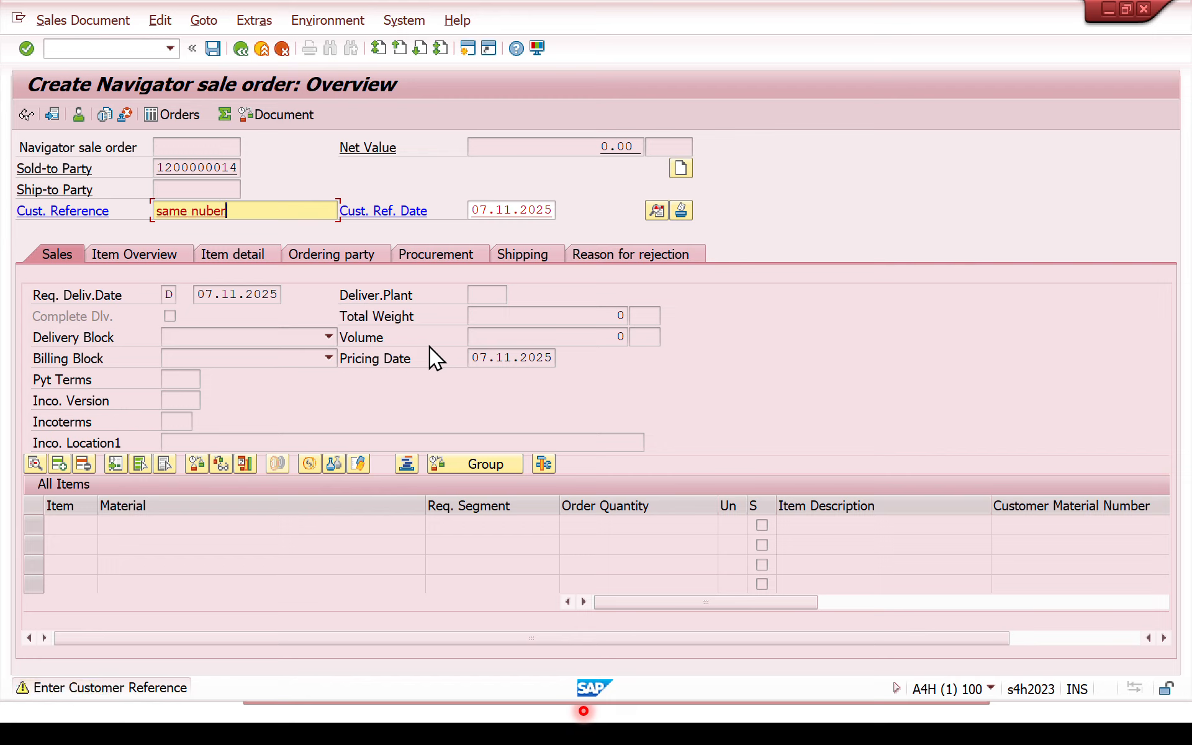
pyautogui.press('BackSpace')
pyautogui.press('BackSpace')
pyautogui.press('BackSpace')
pyautogui.write('mber')
pyautogui.press('Return')
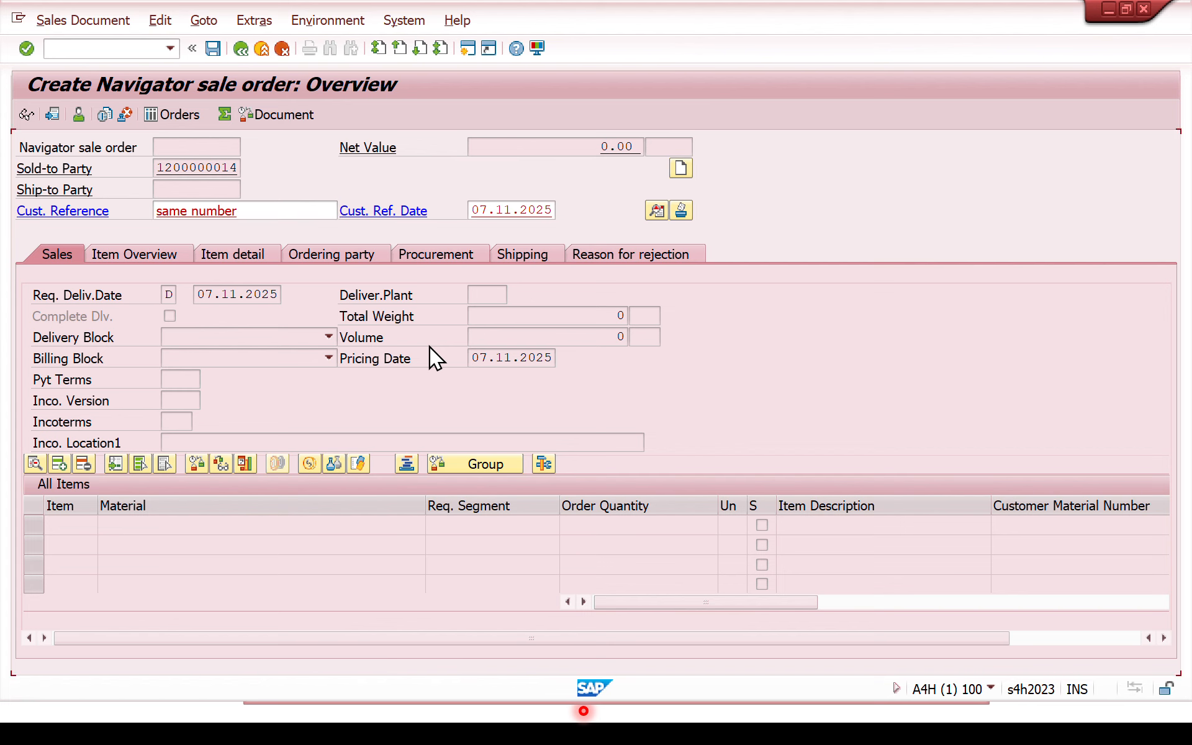
# Step: Add material AC_INSTALLATION with an order quantity of 1 as the order's first item
pyautogui.press('Down')
pyautogui.press('Return')
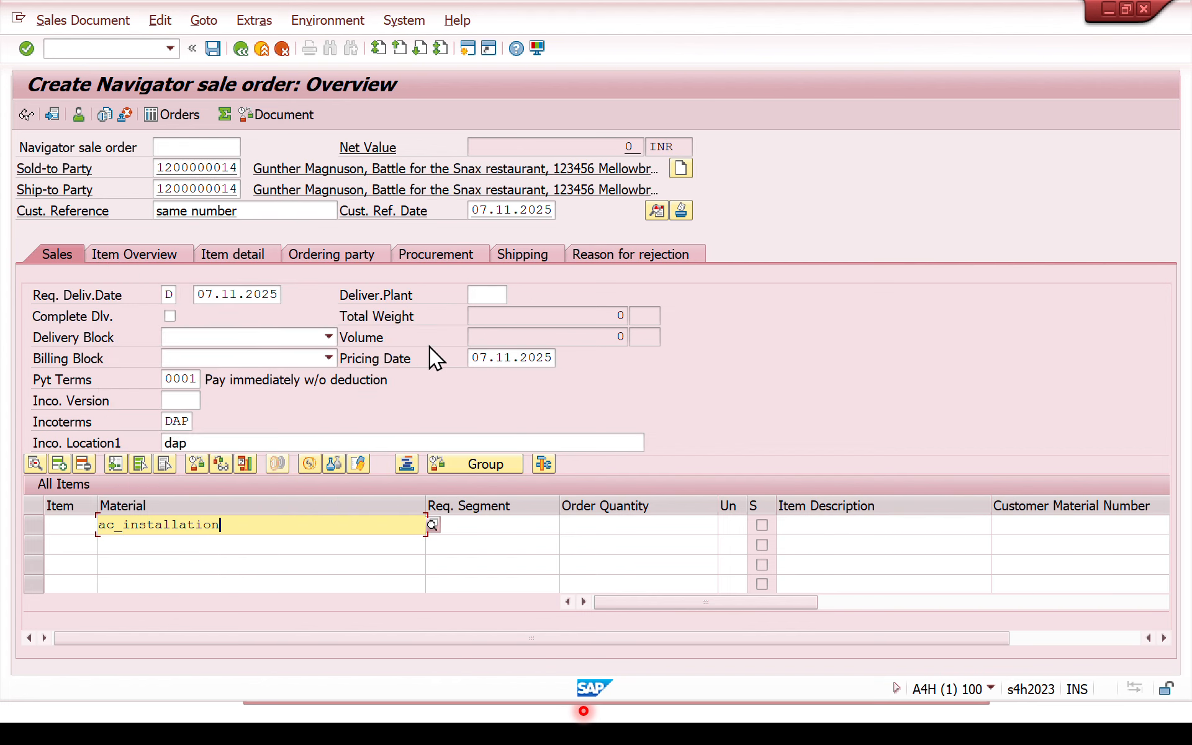
pyautogui.press('Tab')
pyautogui.press('Tab')
pyautogui.write('1')
pyautogui.press('Return')
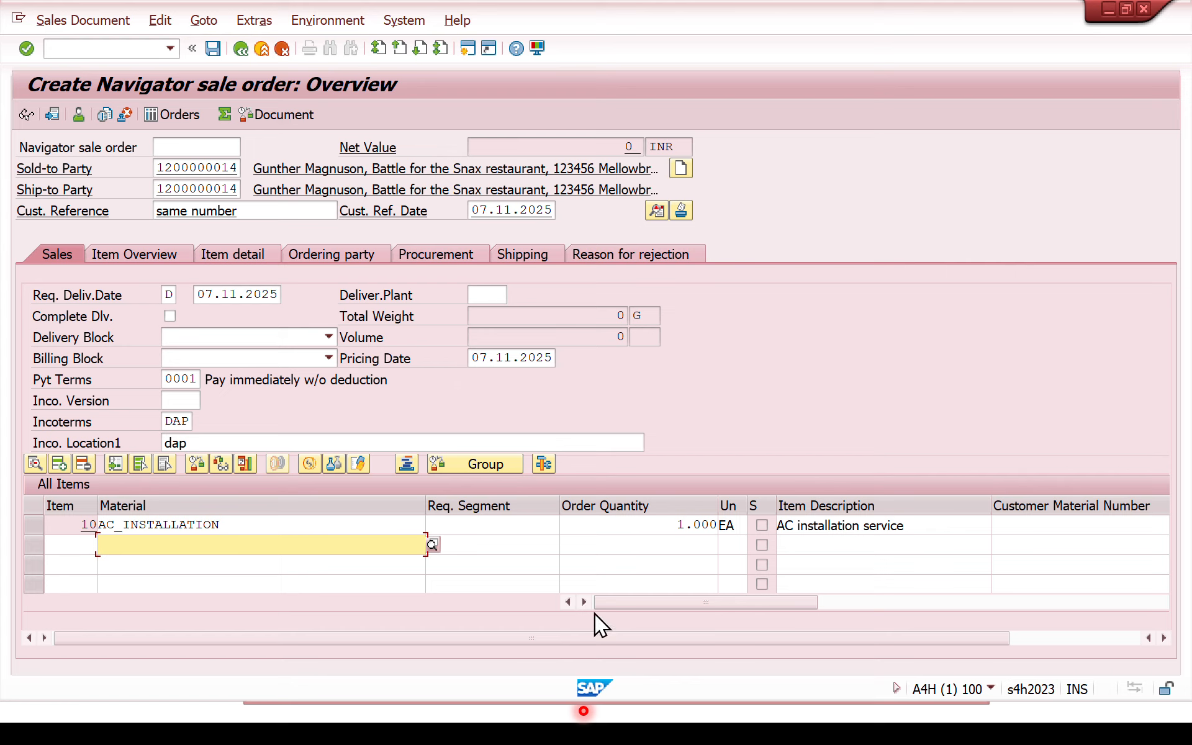
# Step: Set the SPR0 condition amount of the AC_INSTALLATION item to 234 INR
pyautogui.click(582, 602)
pyautogui.click(583, 602)
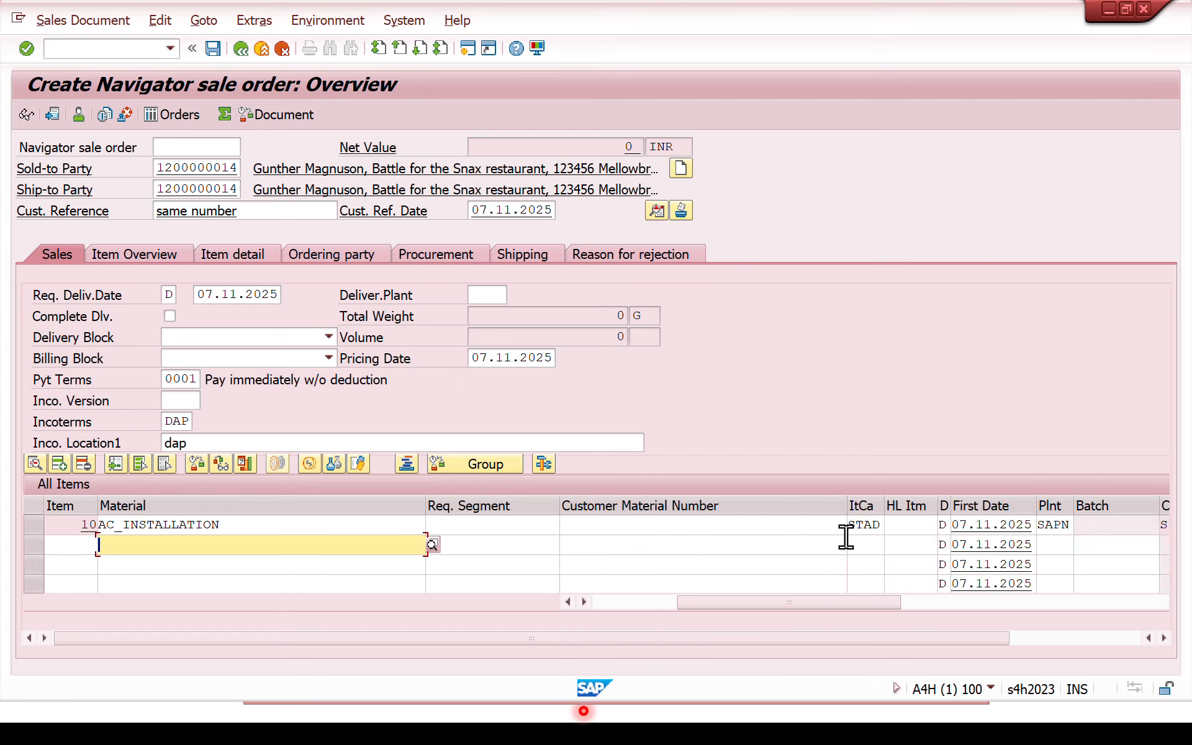
pyautogui.click(583, 602)
pyautogui.click(885, 527)
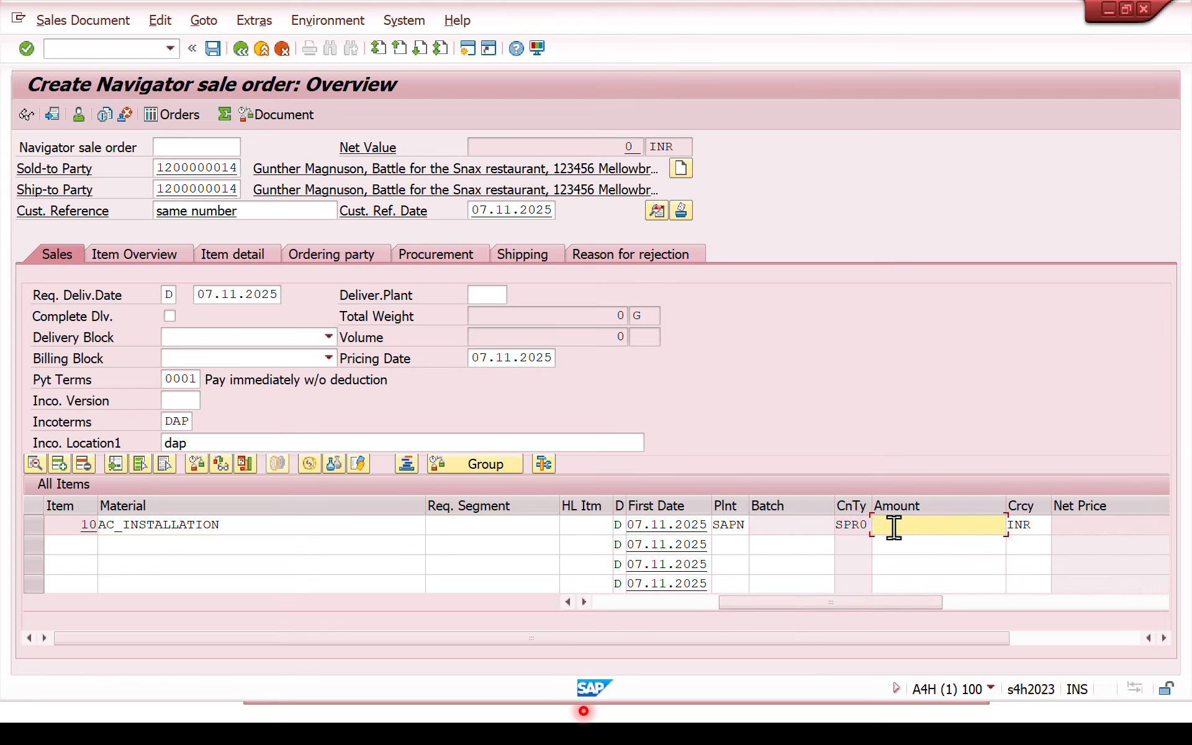
pyautogui.write('234')
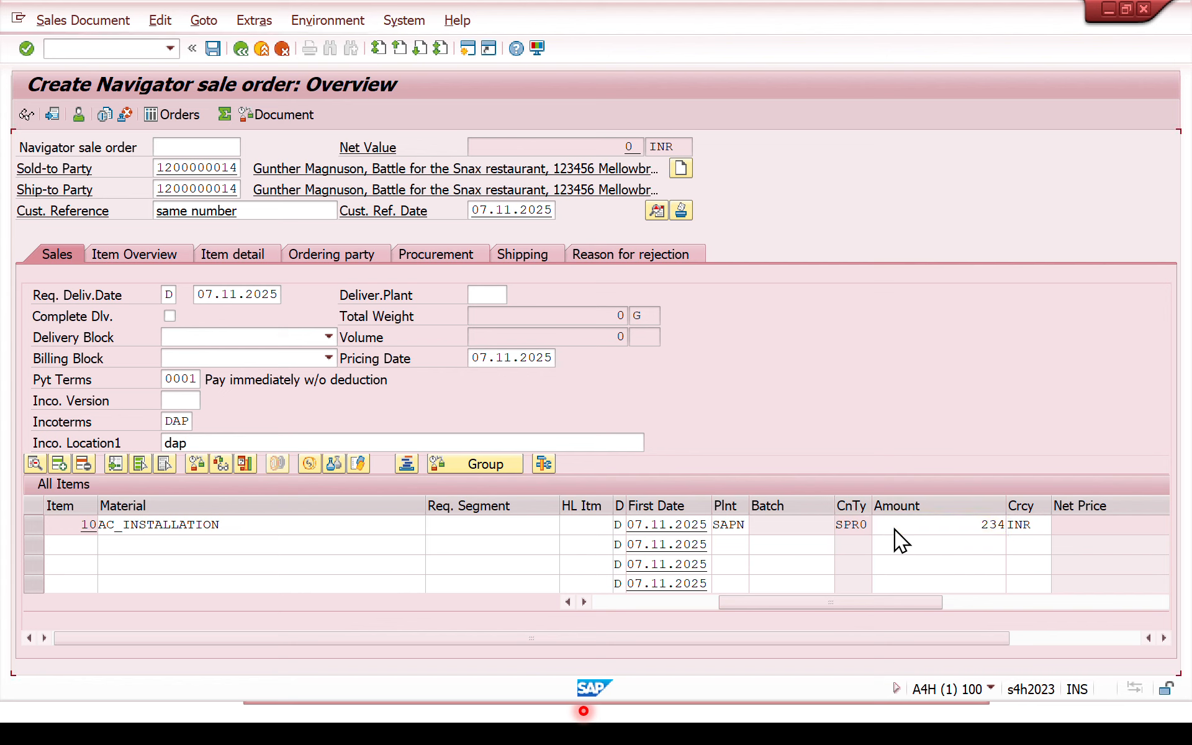
pyautogui.press('Return')
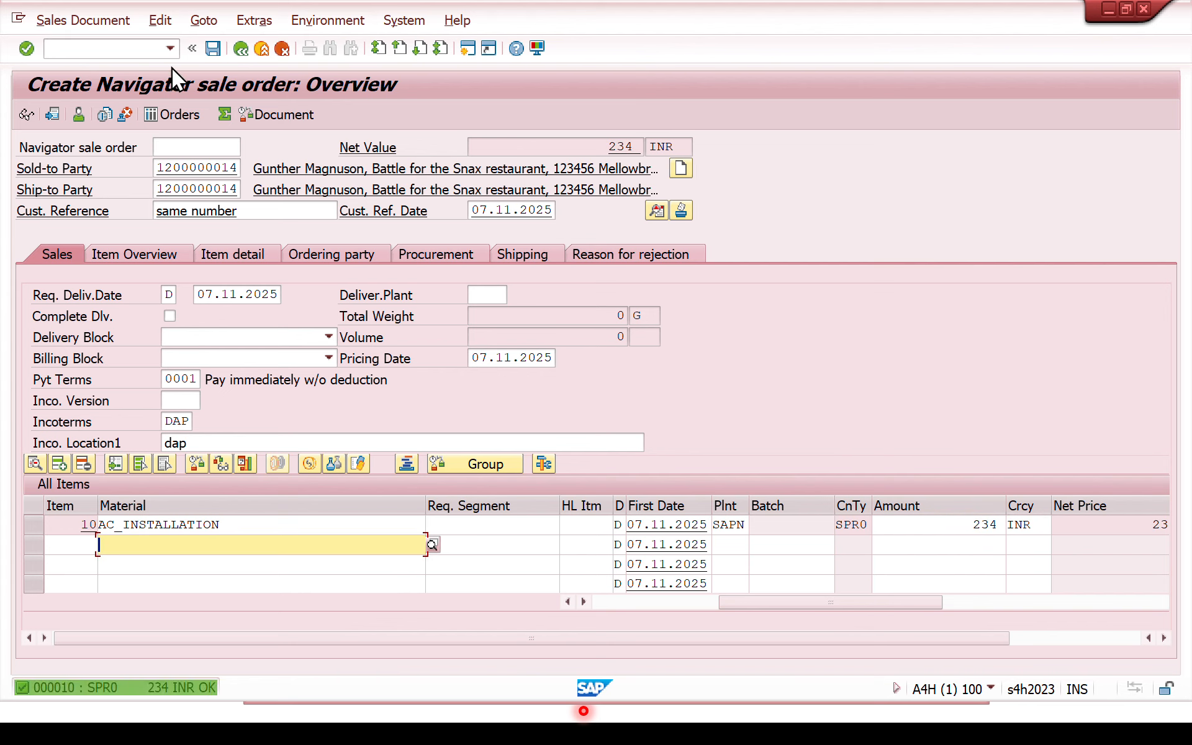
# Step: Check the sales order for incomplete data and save it
pyautogui.click(163, 24)
pyautogui.click(185, 244)
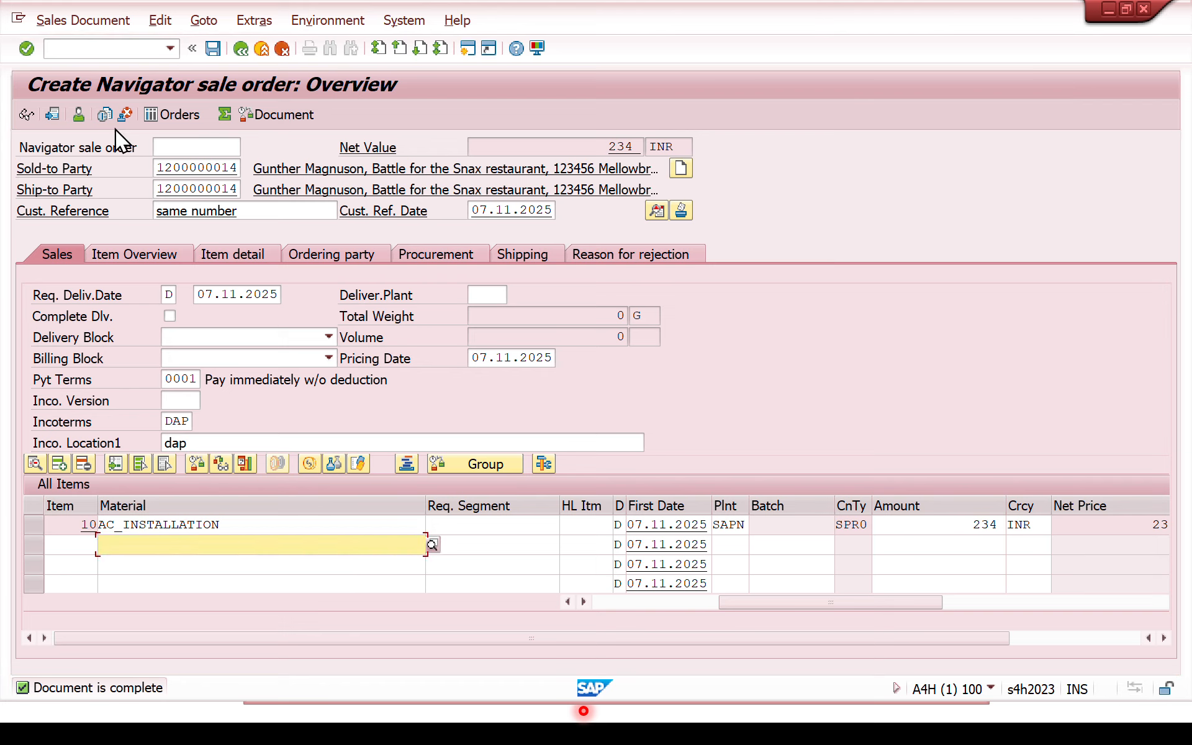
pyautogui.click(213, 49)
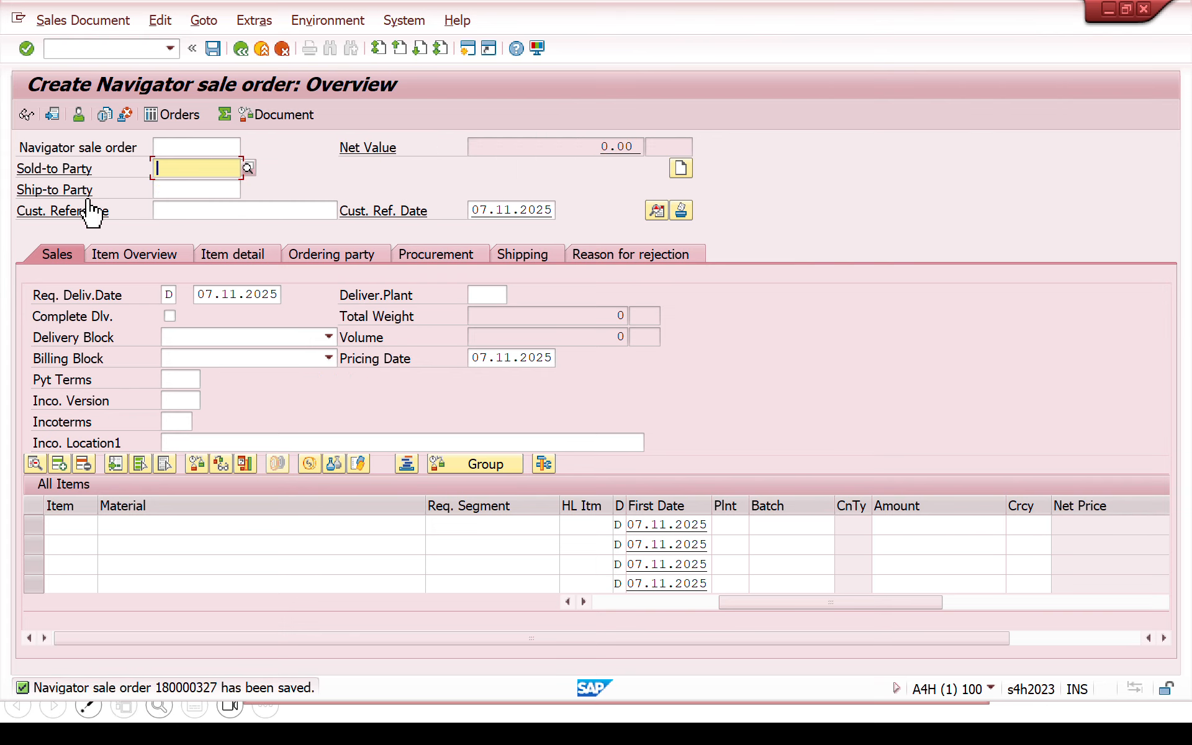
# Step: Start transaction VF01 and create an invoice of billing type SAPN for the saved sales order, accepting the warnings
pyautogui.click(110, 49)
pyautogui.write('/nvf01')
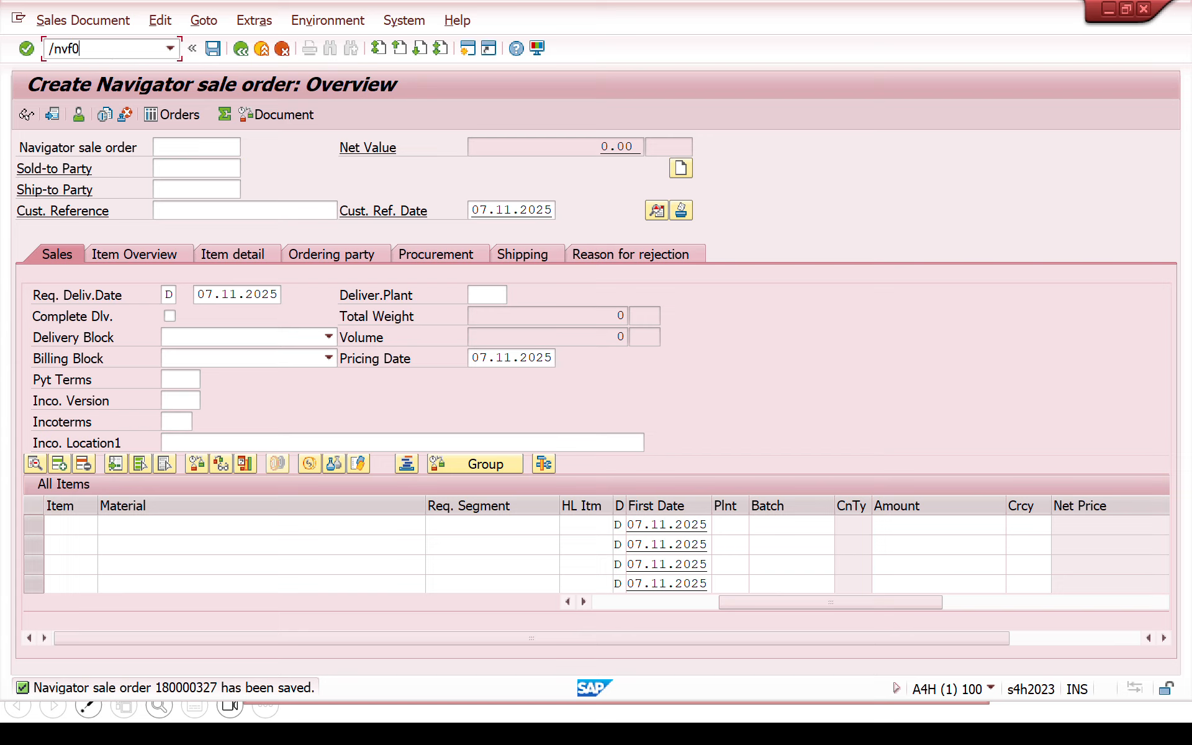
pyautogui.press('Return')
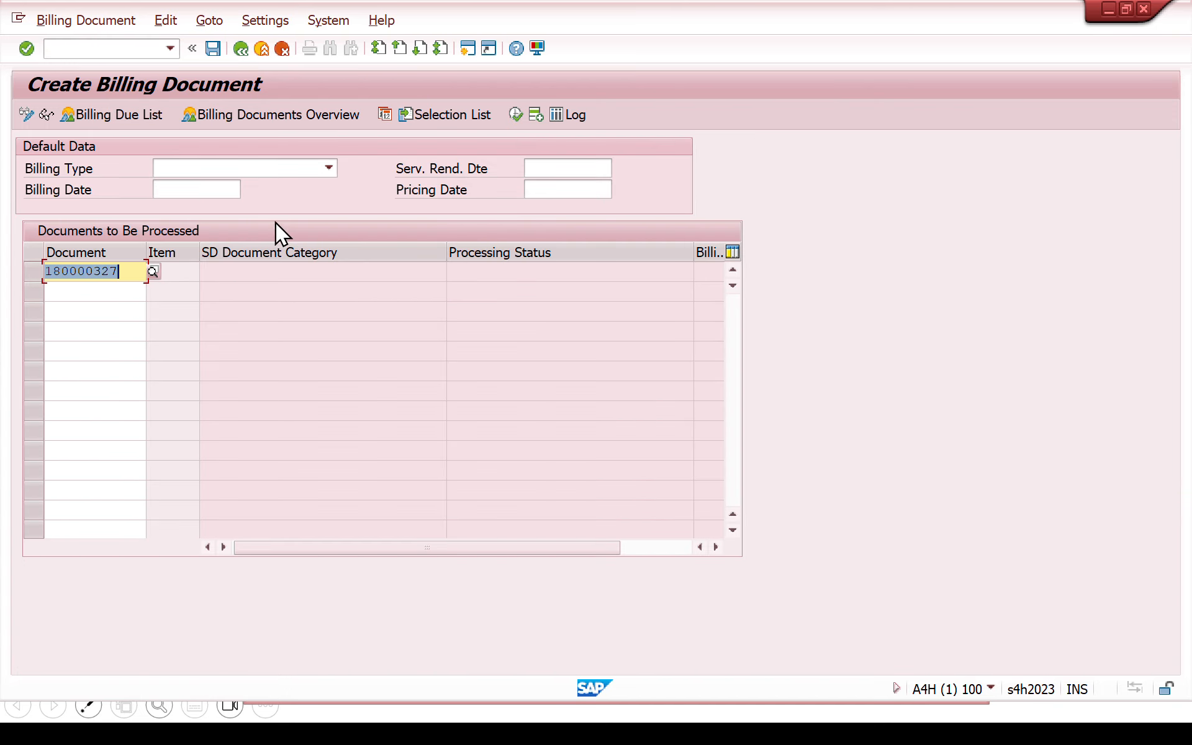
pyautogui.click(300, 169)
pyautogui.write('sapn')
pyautogui.press('Return')
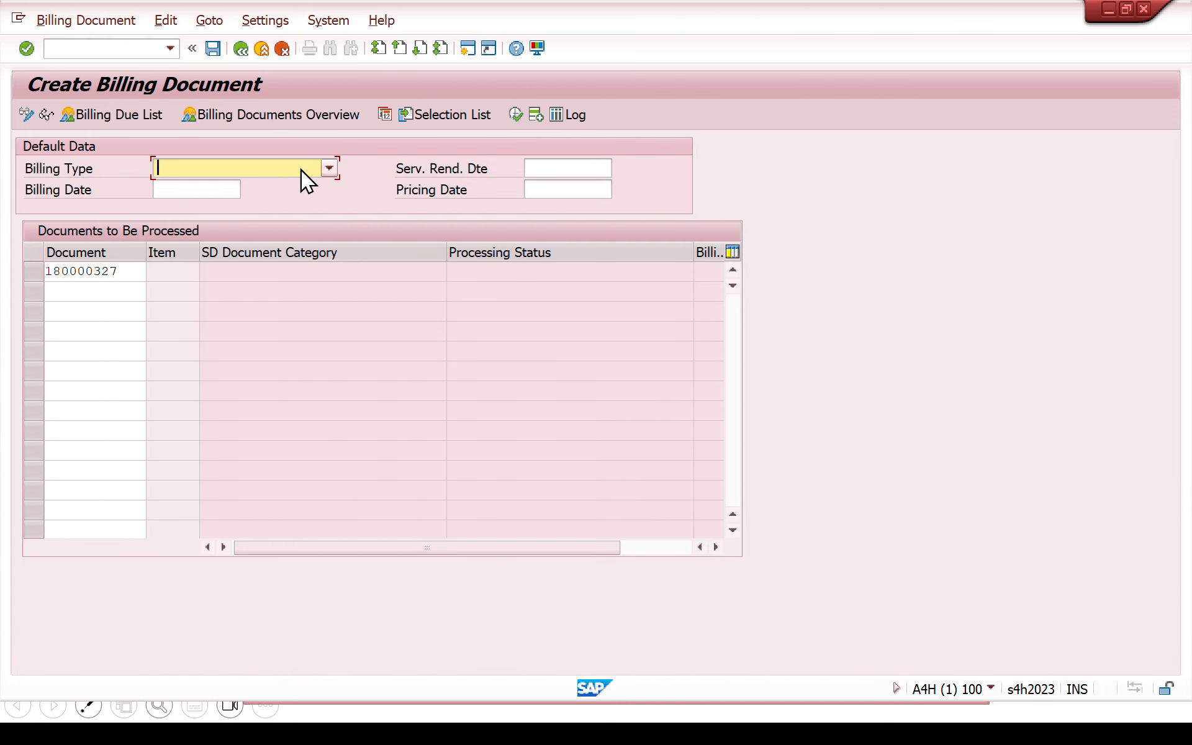
pyautogui.press('Return')
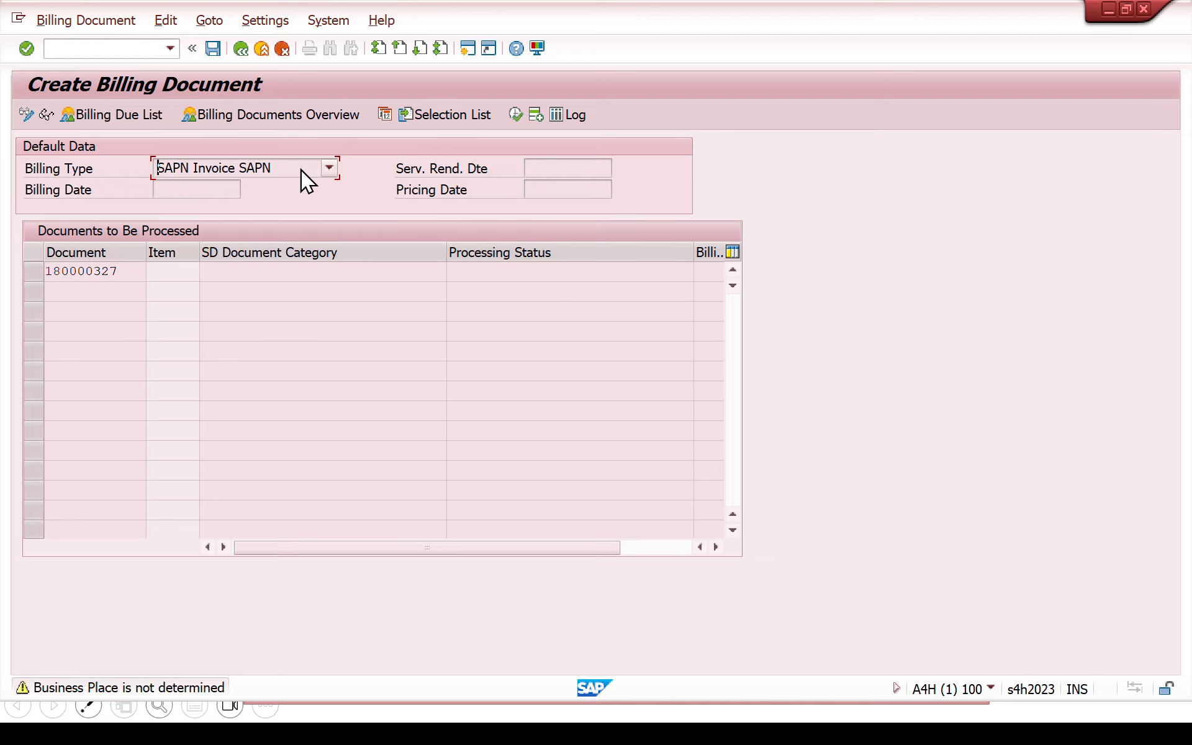
pyautogui.press('Return')
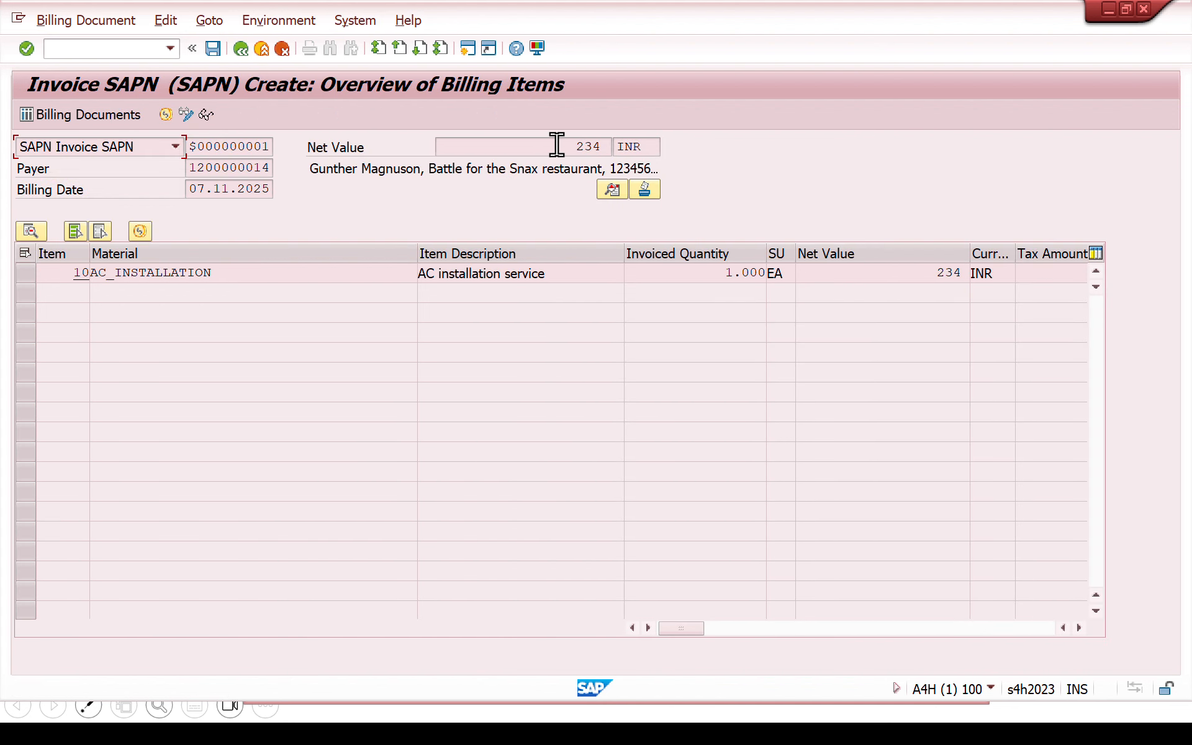
# Step: Save the SAPN invoice, accepting the HSN/SAC code and business place warnings
pyautogui.moveTo(556, 145); pyautogui.dragTo(793, 138)
pyautogui.click(212, 48)
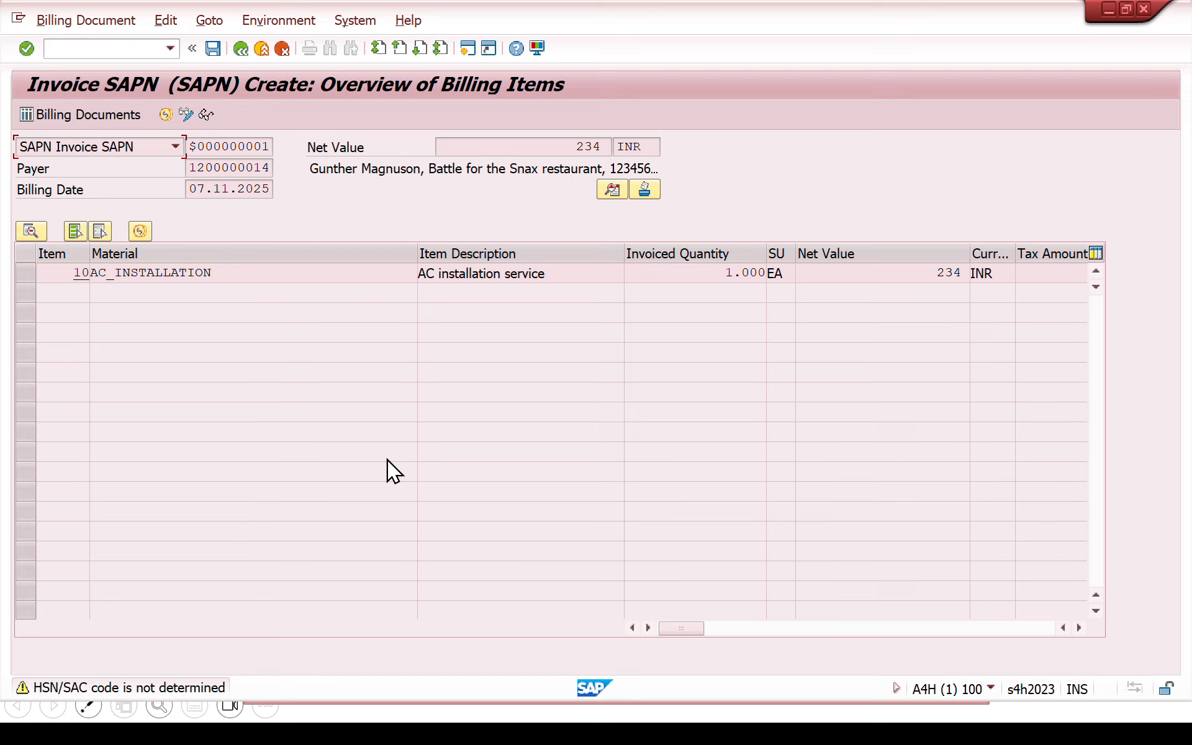
pyautogui.press('Return')
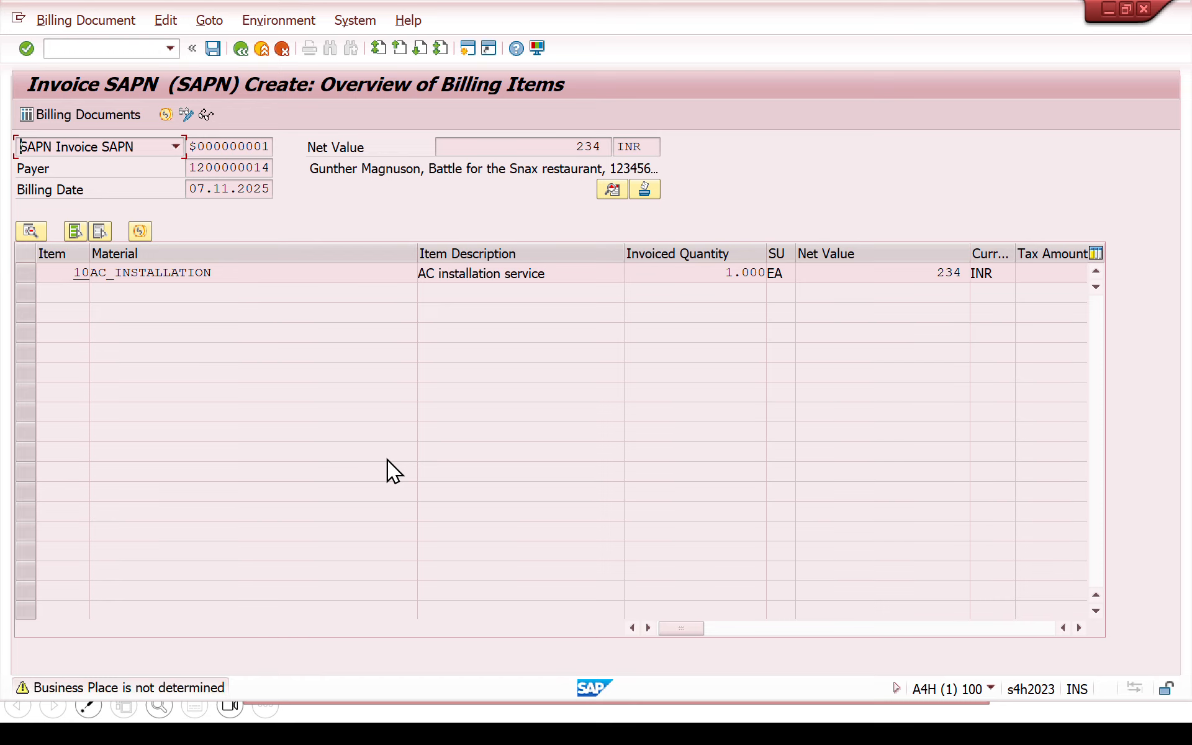
pyautogui.press('Return')
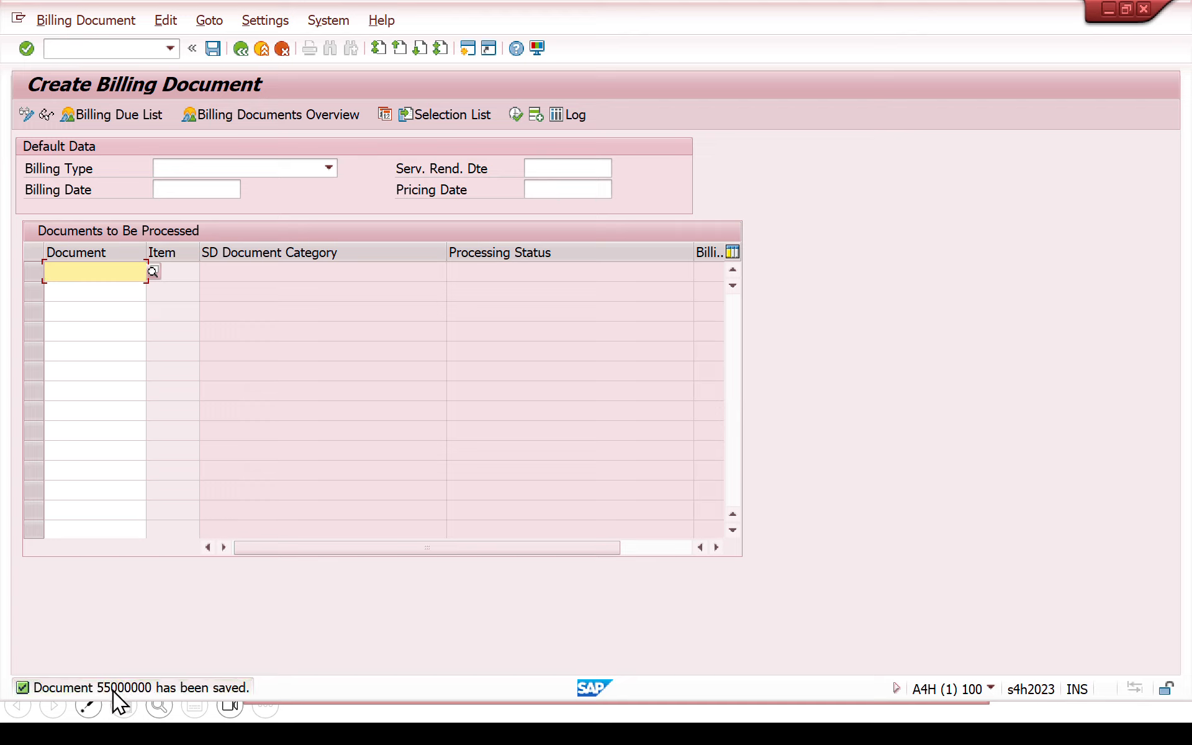
# Step: Start transaction VF03 and show the accounting documents of the new billing document beside its number
pyautogui.click(93, 48)
pyautogui.write('/nvf03')
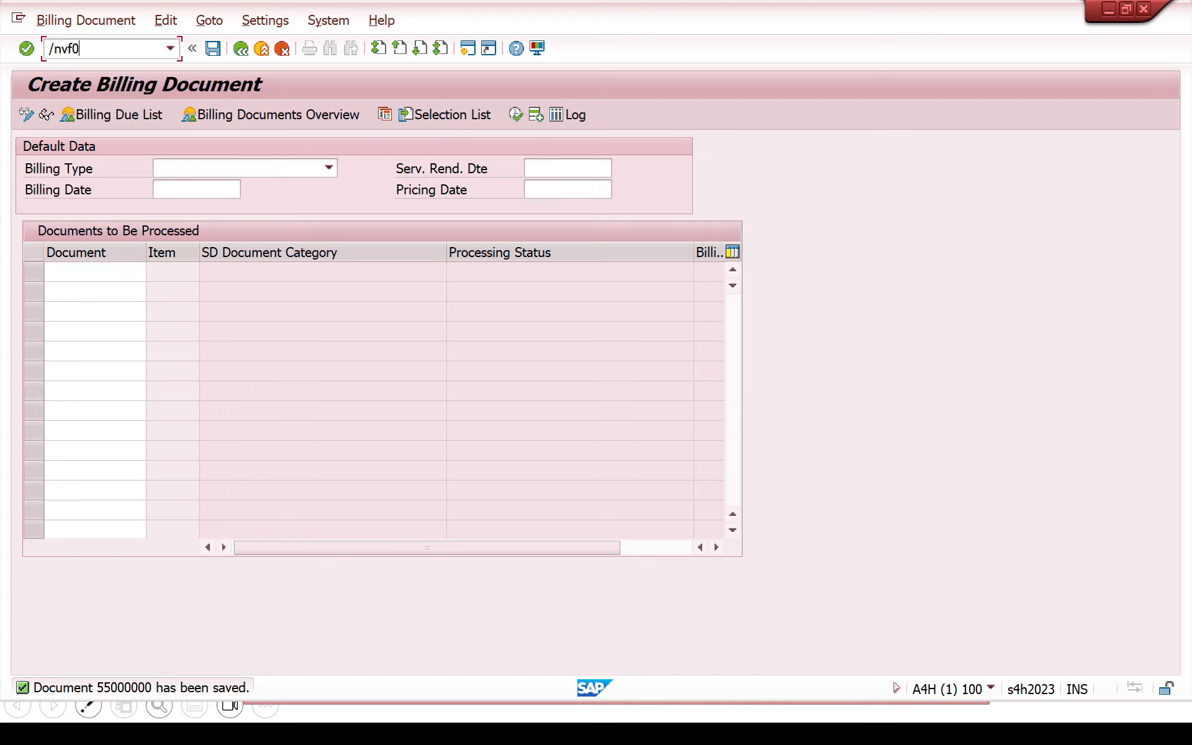
pyautogui.press('Return')
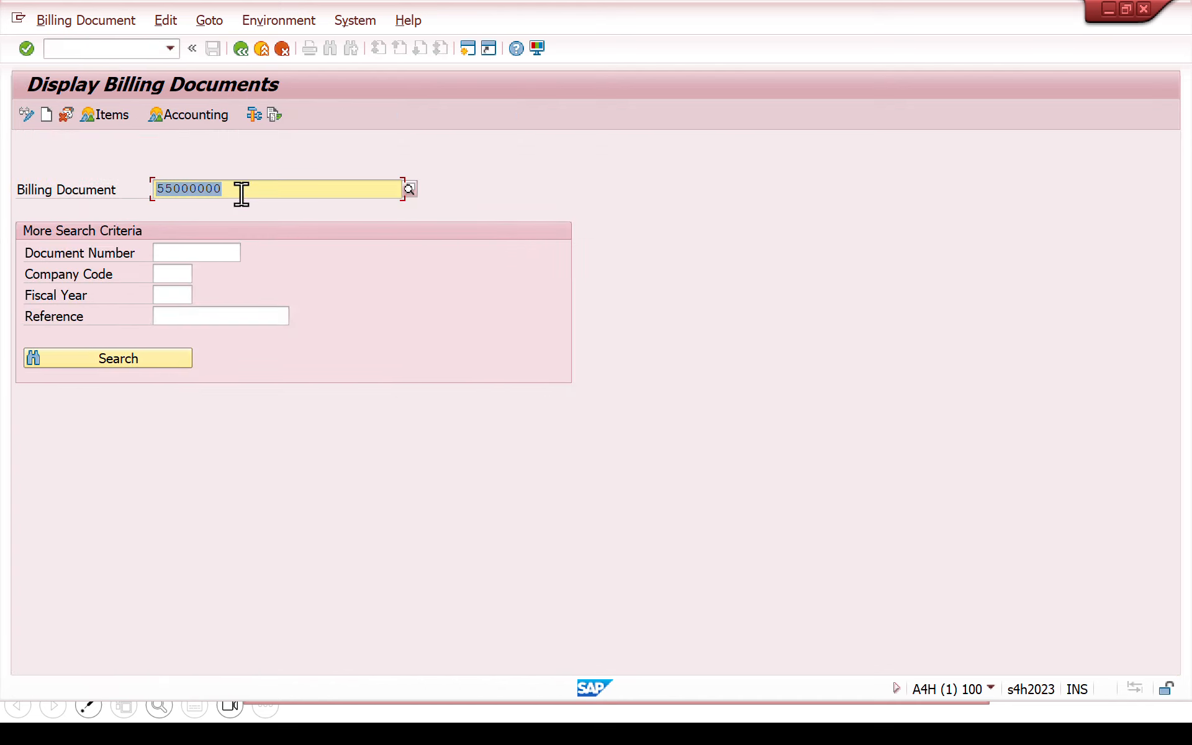
pyautogui.click(200, 118)
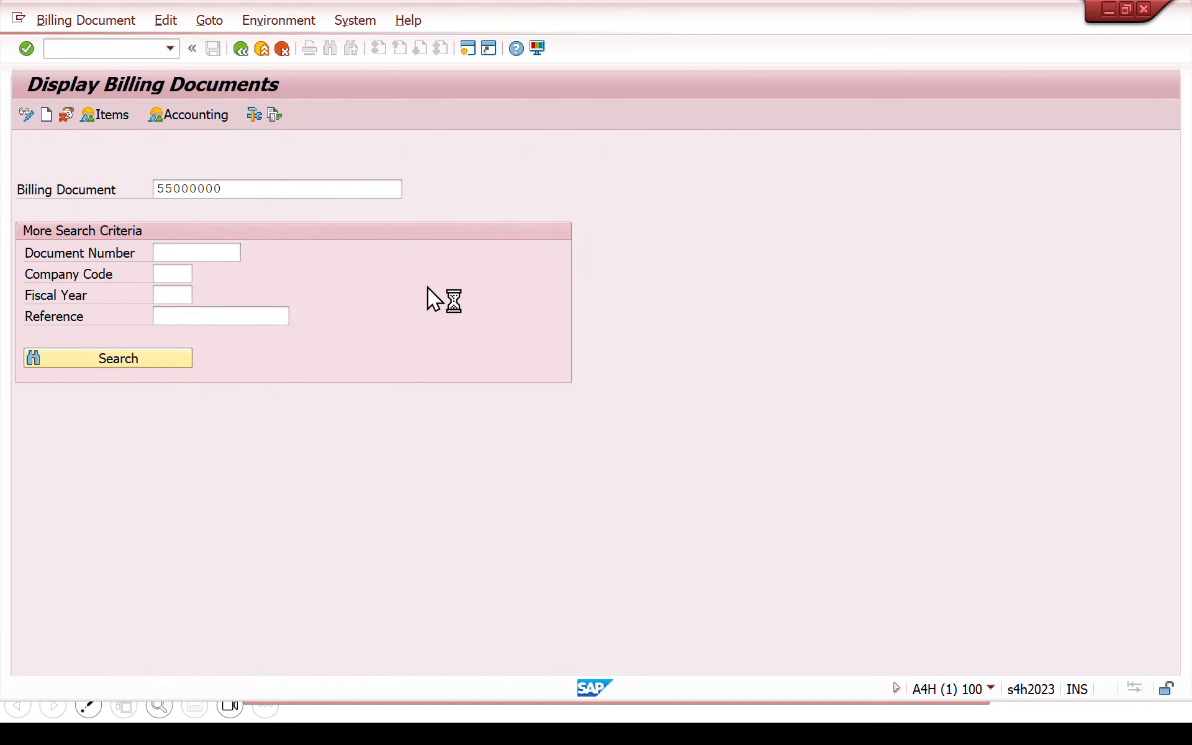
pyautogui.moveTo(276, 143); pyautogui.dragTo(579, 173)
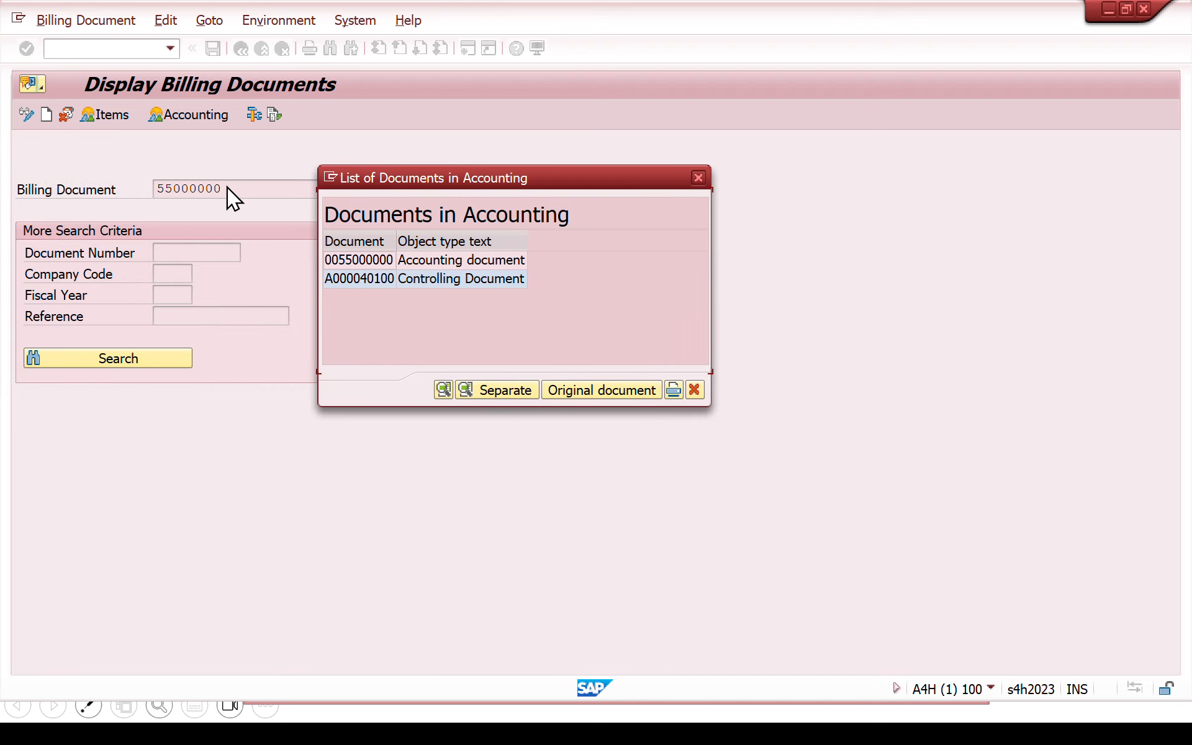
# Step: Open the accounting document, examine its document number and return to the list of accounting documents
pyautogui.click(353, 261)
pyautogui.doubleClick(472, 259)
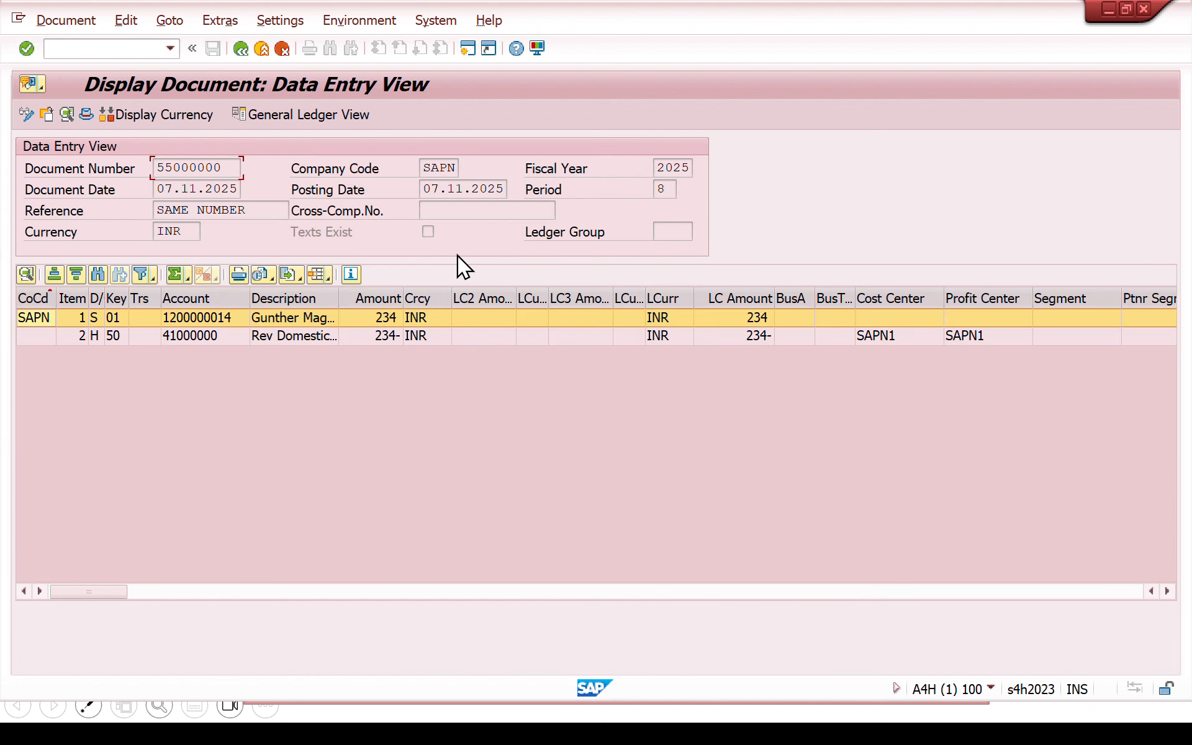
pyautogui.doubleClick(226, 166)
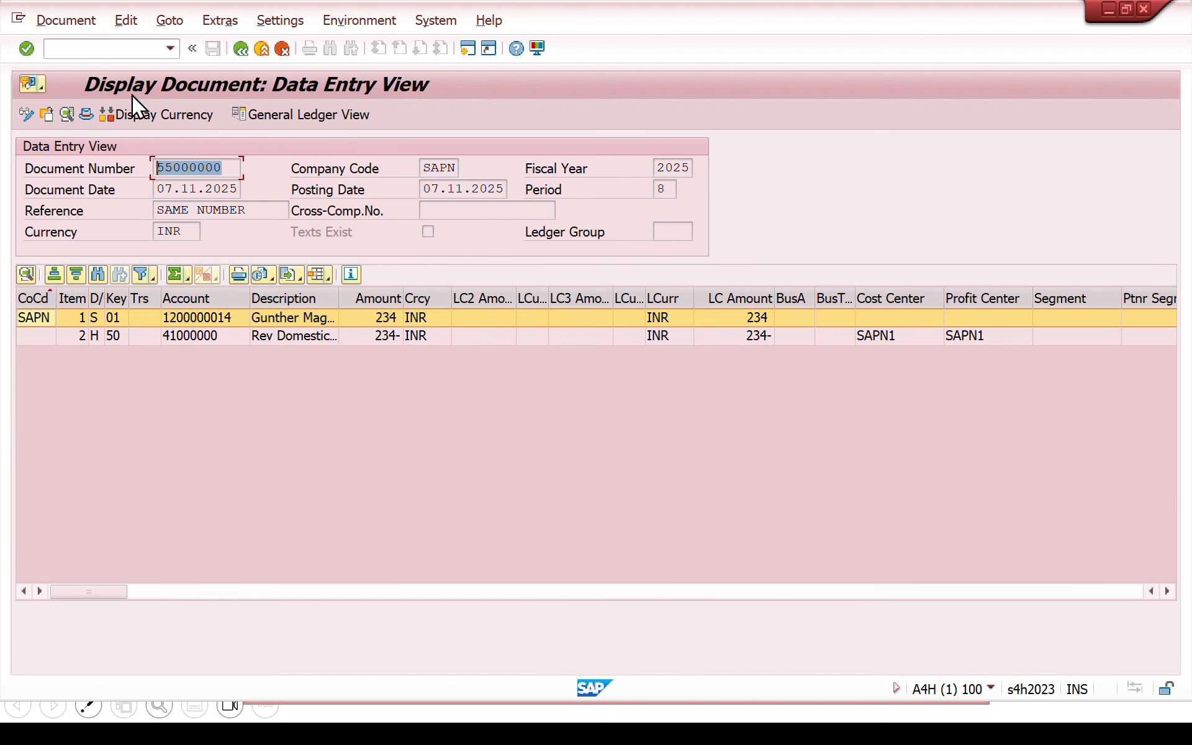
pyautogui.click(236, 50)
pyautogui.moveTo(247, 143); pyautogui.dragTo(559, 154)
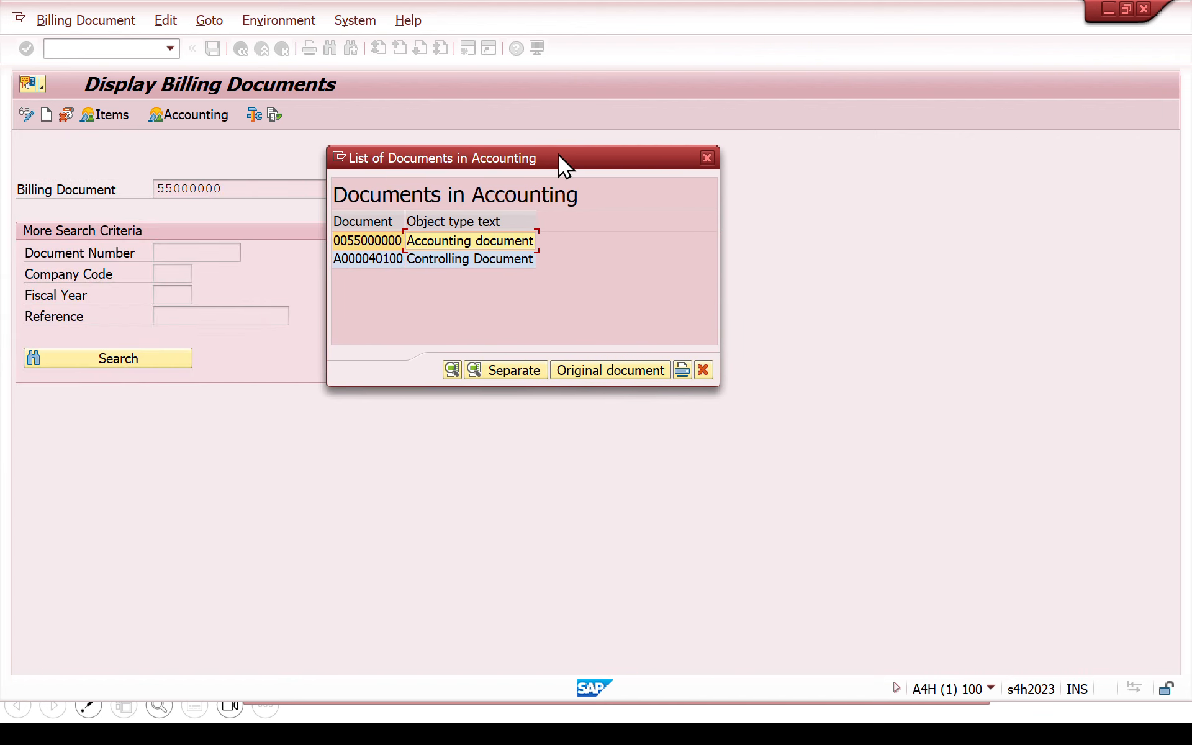